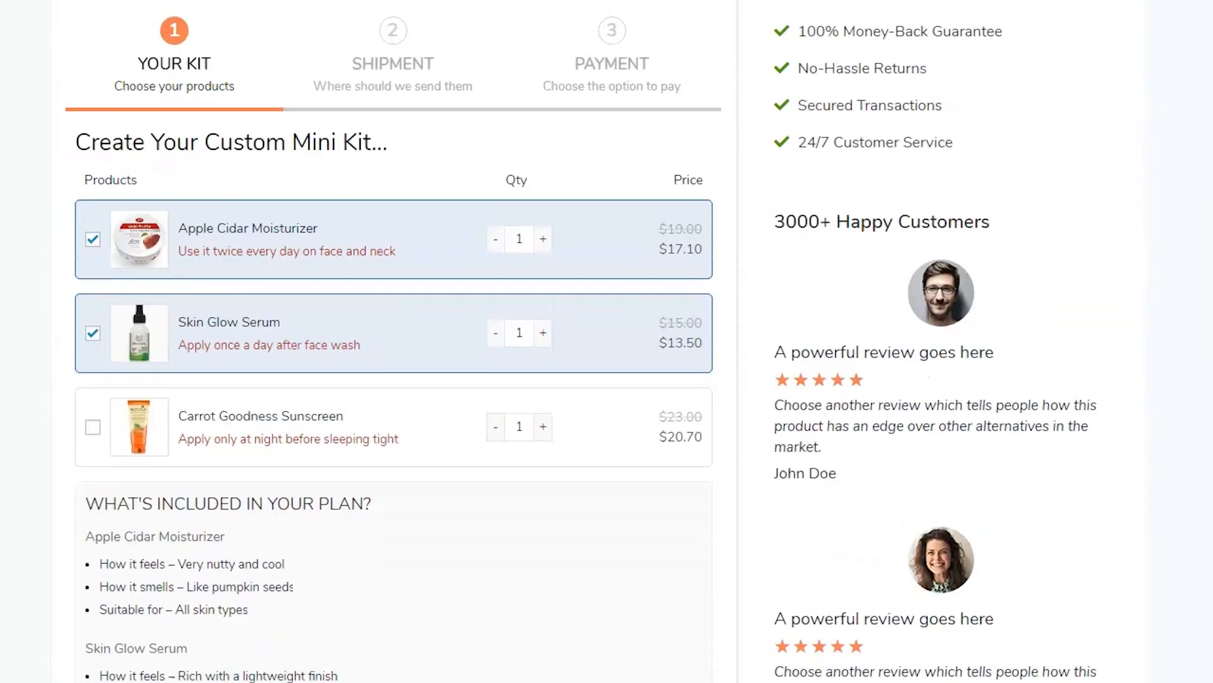
Step: Add the Carrot Goodness Sunscreen to the custom mini kit and proceed to the shipment stage
click(93, 397)
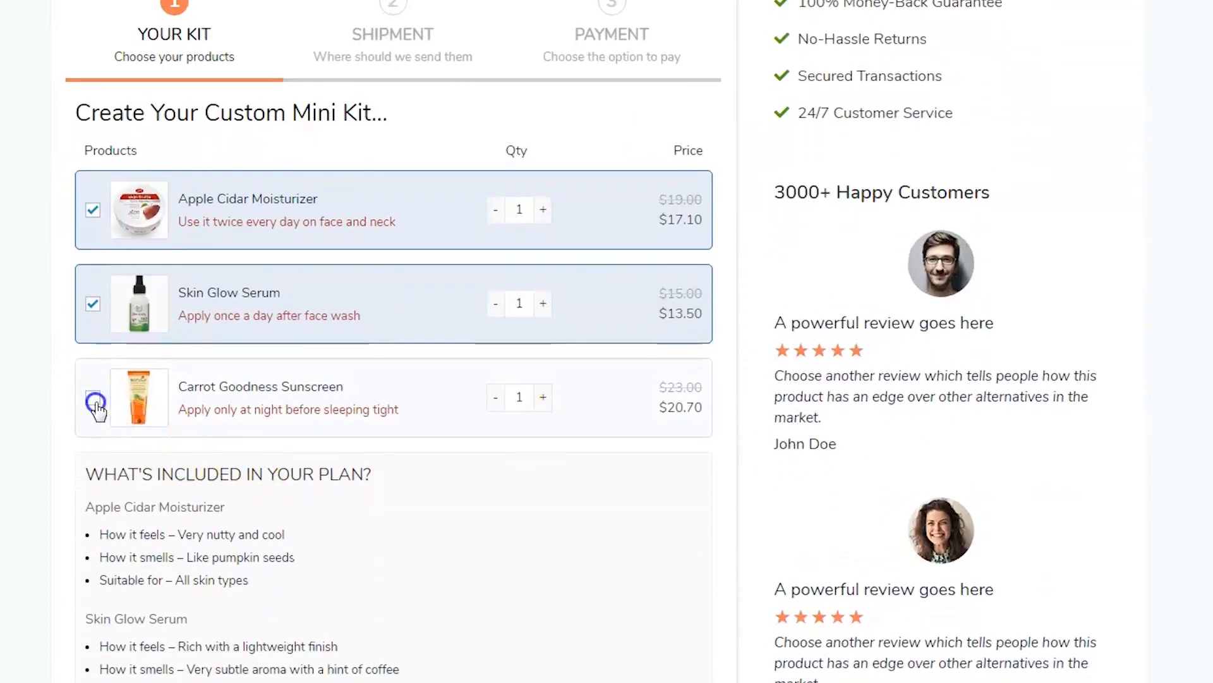
scroll(97, 402, down, 4)
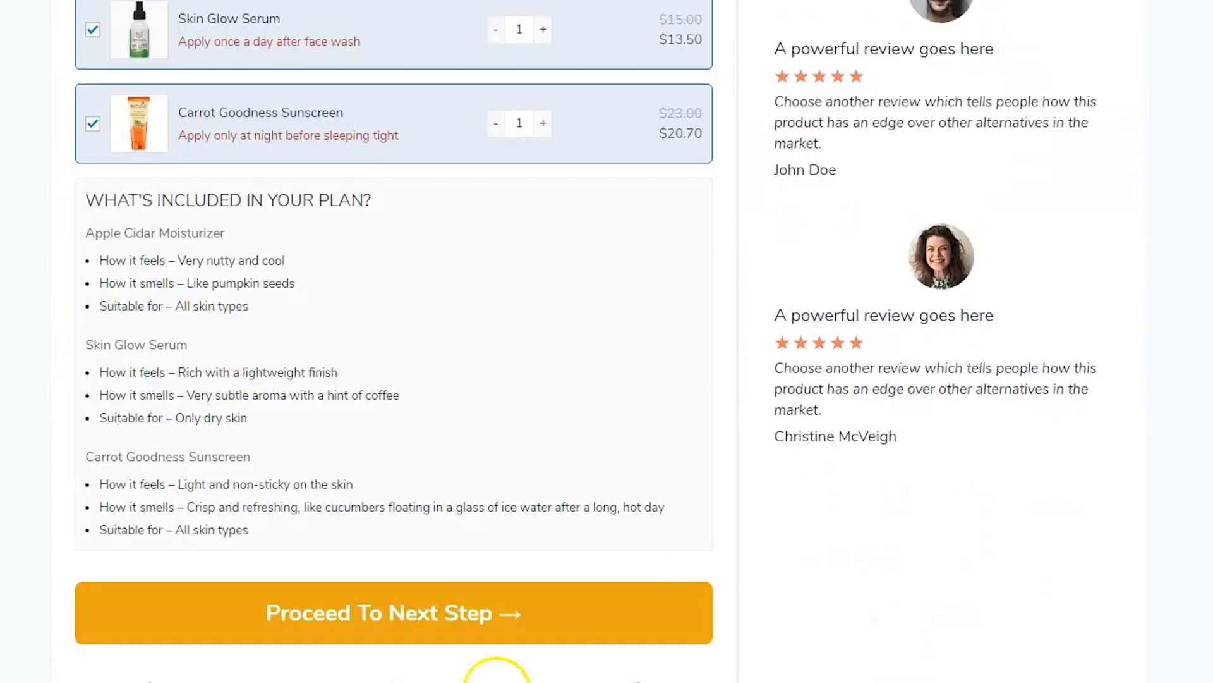
click(415, 632)
Step: Fill in the customer's e-mail, first name and last name in the shipment details
click(215, 162)
text(example@abc.com)
click(181, 221)
text(JohnAdam)
key(Tab)
text(Smith)
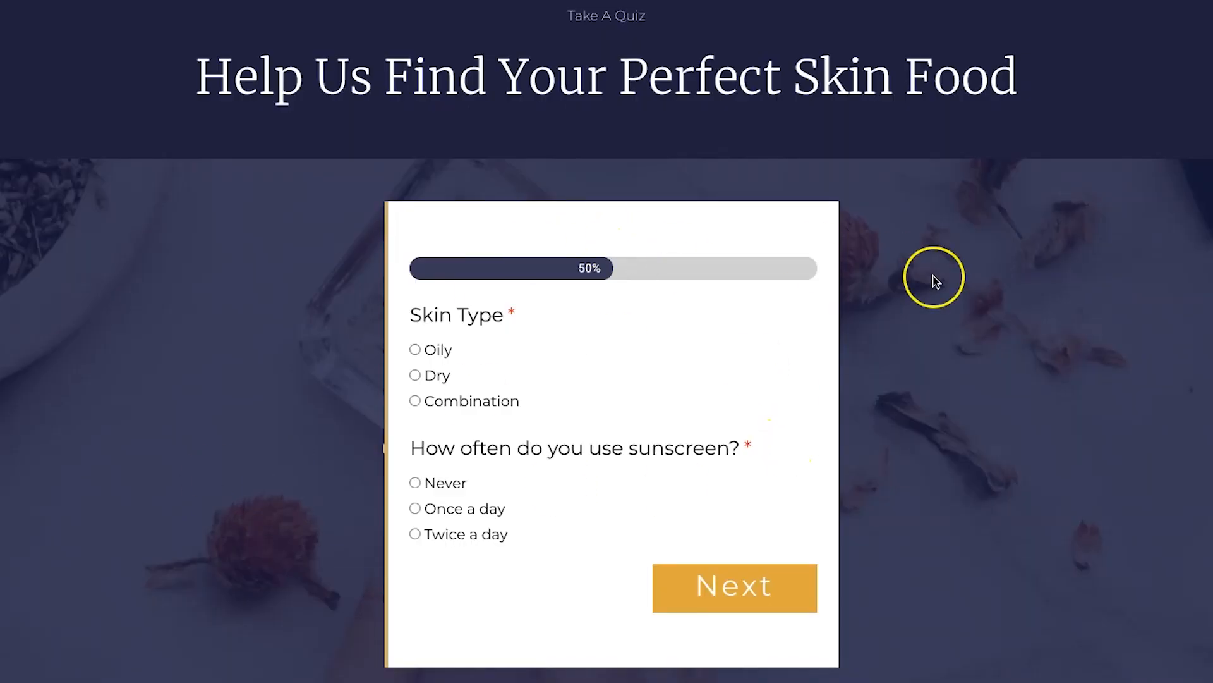
Step: Answer the skin quiz with skin type Oily and sunscreen use Once a day, and continue to its contact page
scroll(934, 278, down, 2)
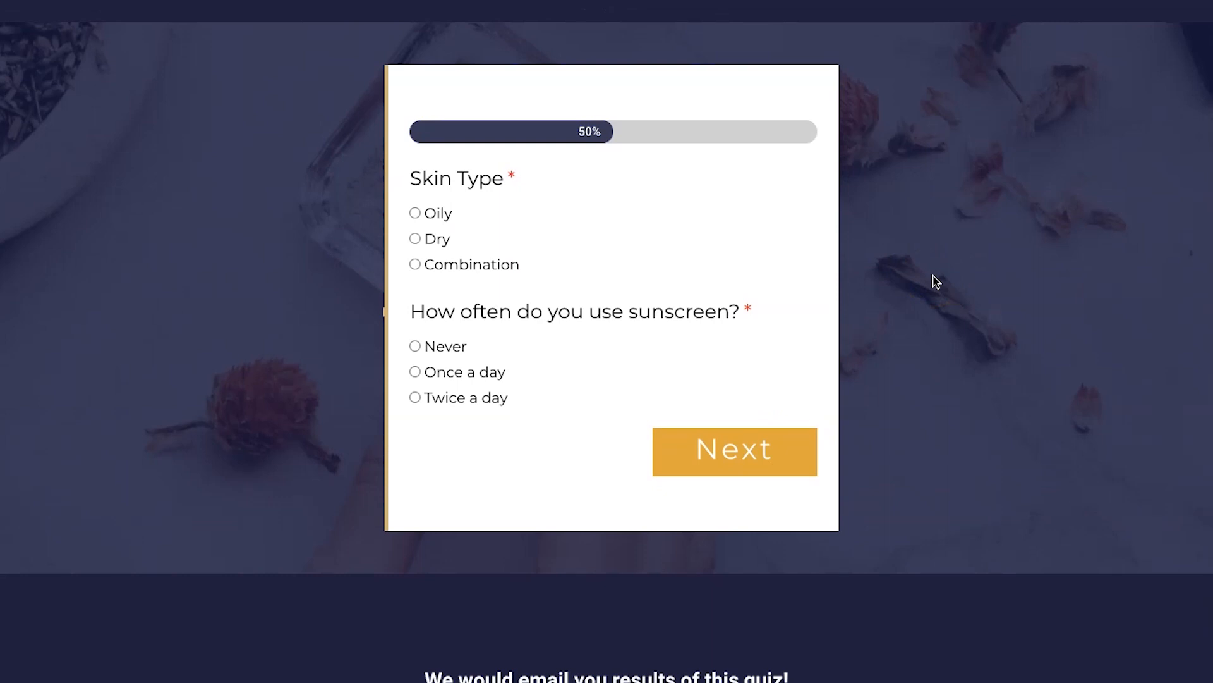
scroll(934, 278, up, 3)
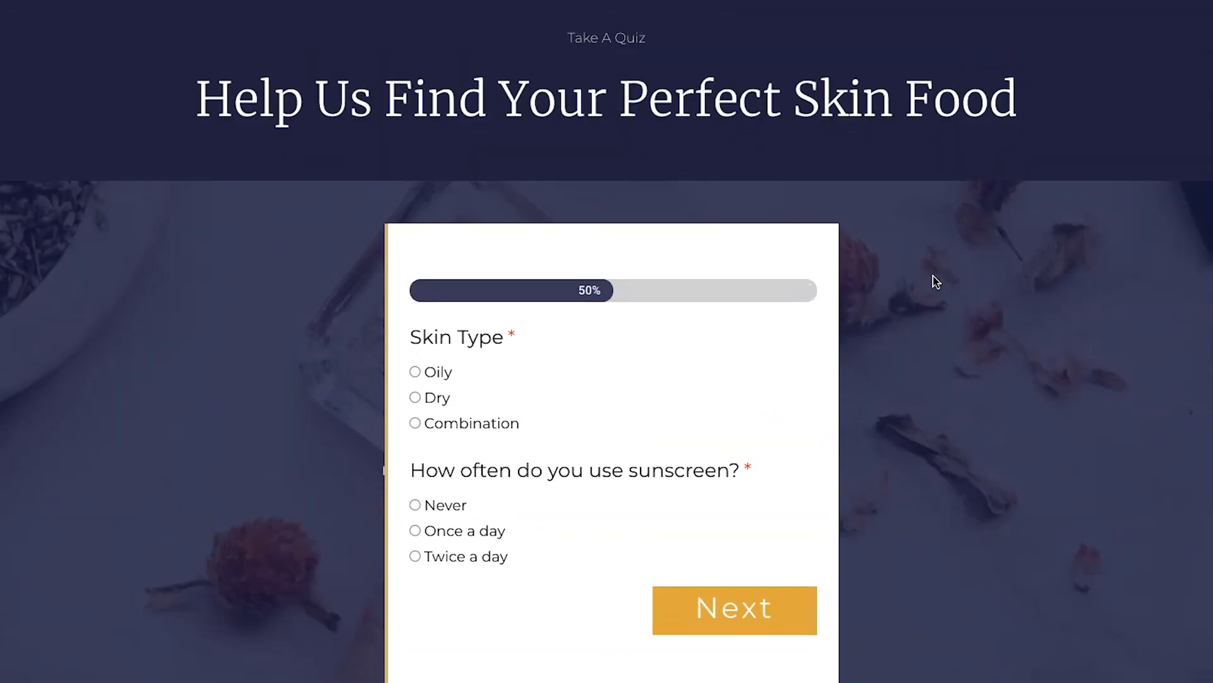
scroll(533, 499, down, 1)
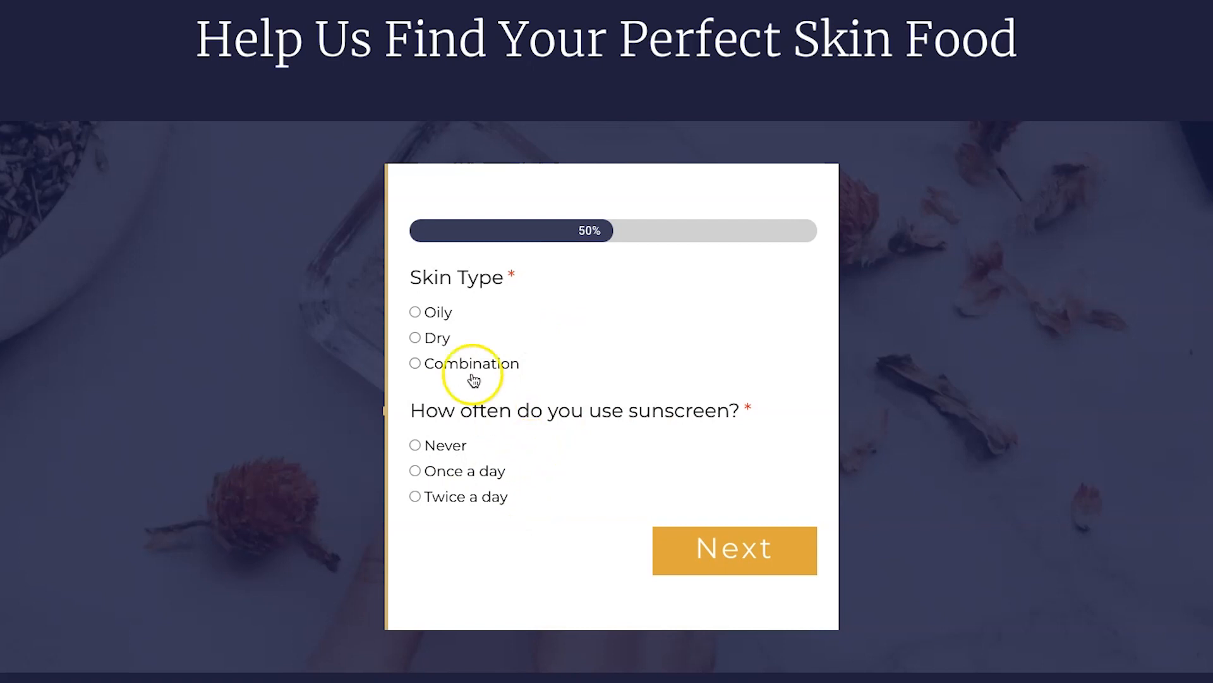
click(434, 313)
scroll(460, 440, down, 1)
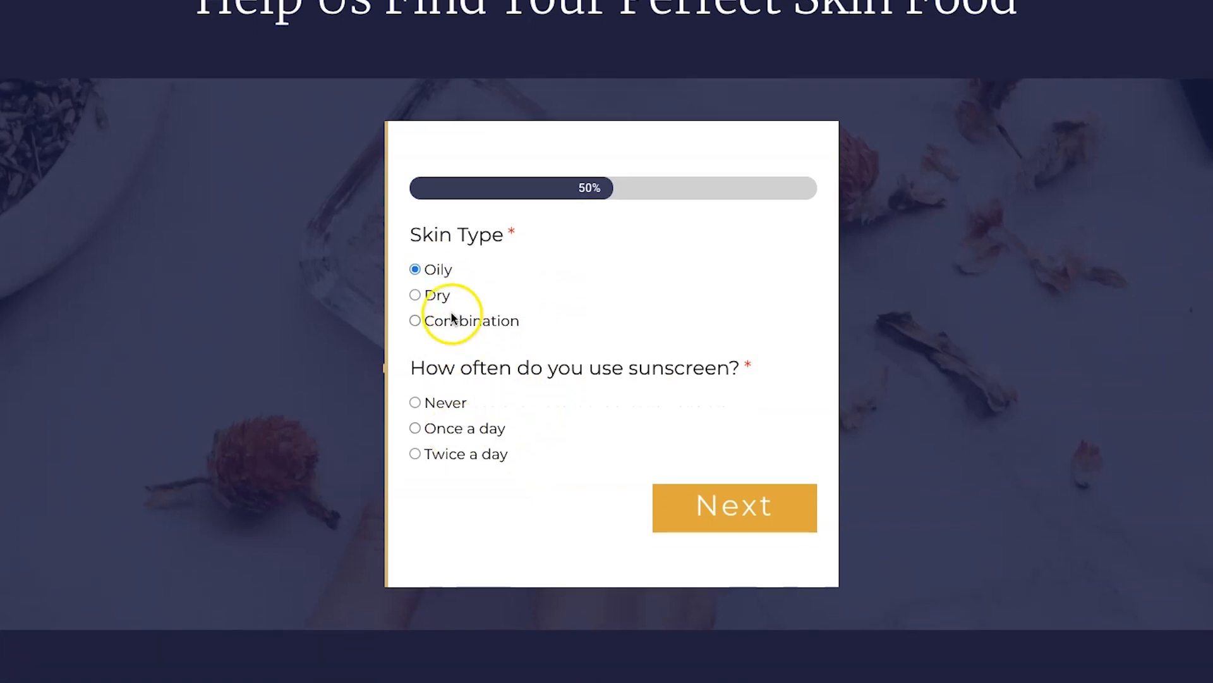
click(466, 426)
click(709, 501)
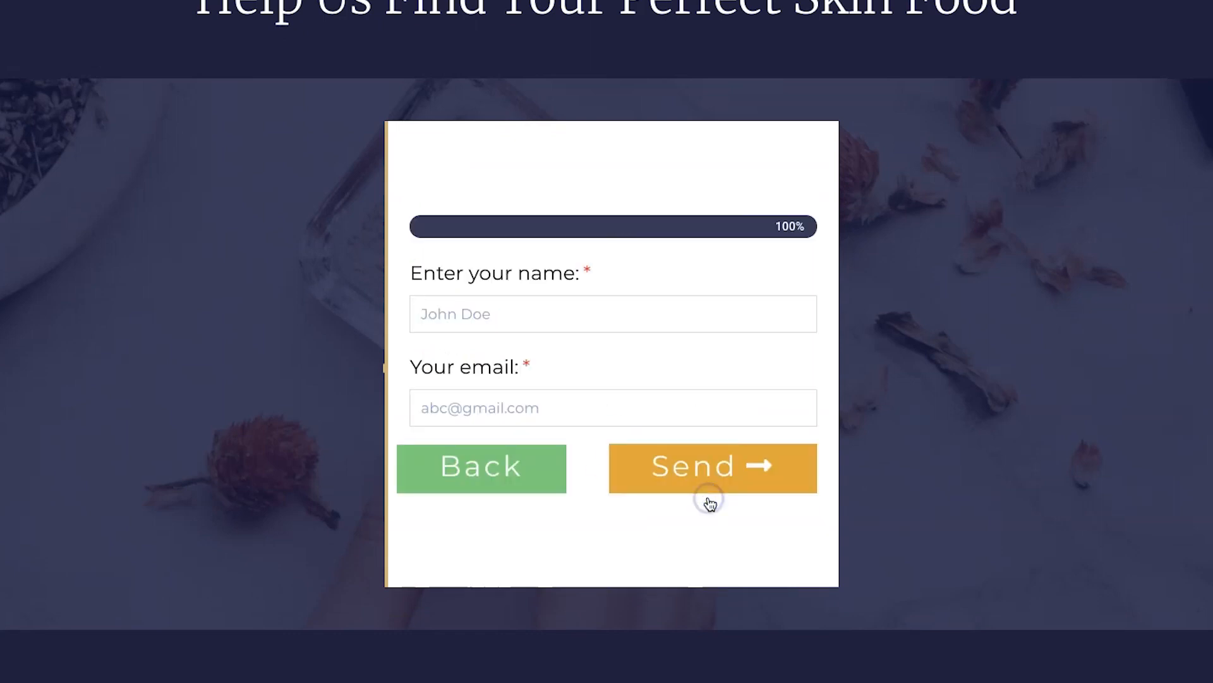
Step: Fill in the quiz taker's name and e-mail address and send the quiz form
click(537, 323)
text(Tavleen)
click(505, 367)
text(ma)
key(BackSpace)
key(BackSpace)
text(a)
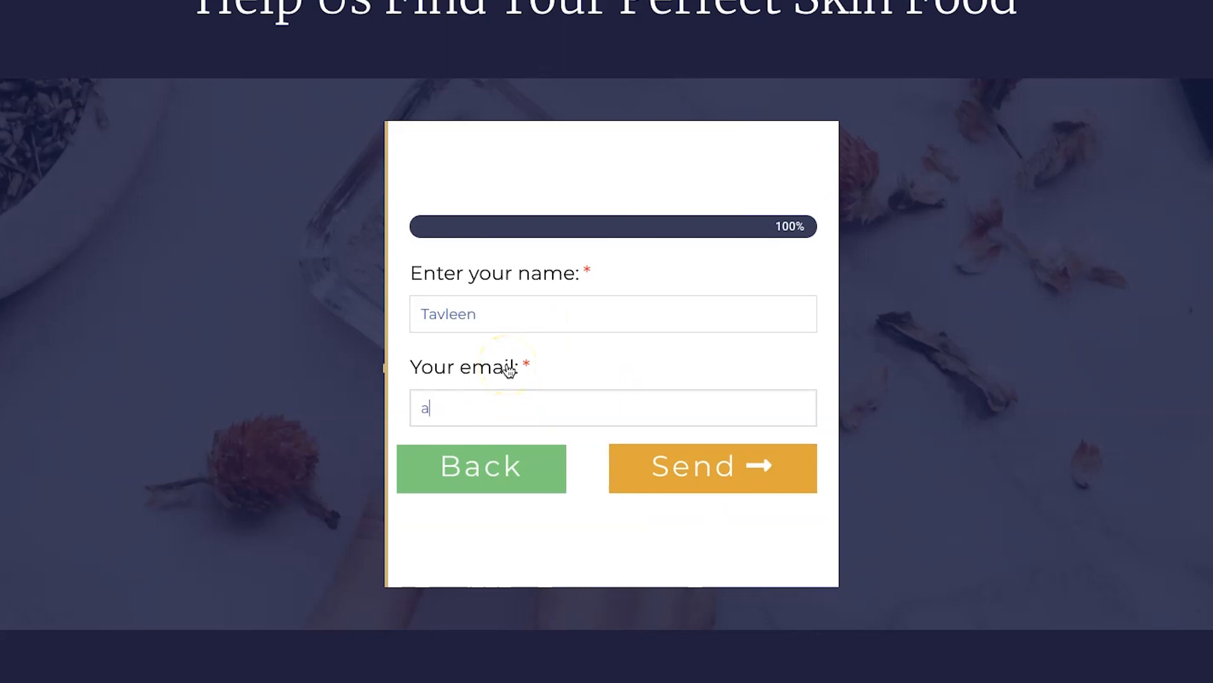
key(BackSpace)
text(tav)
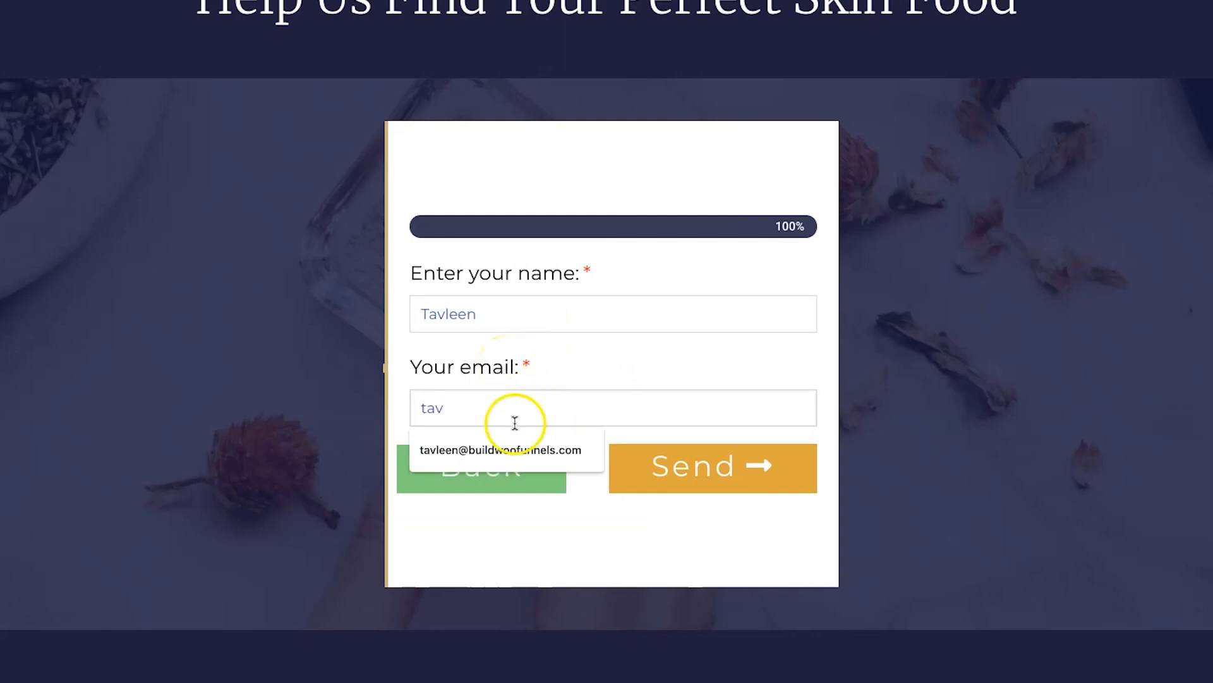
click(495, 450)
scroll(710, 379, up, 2)
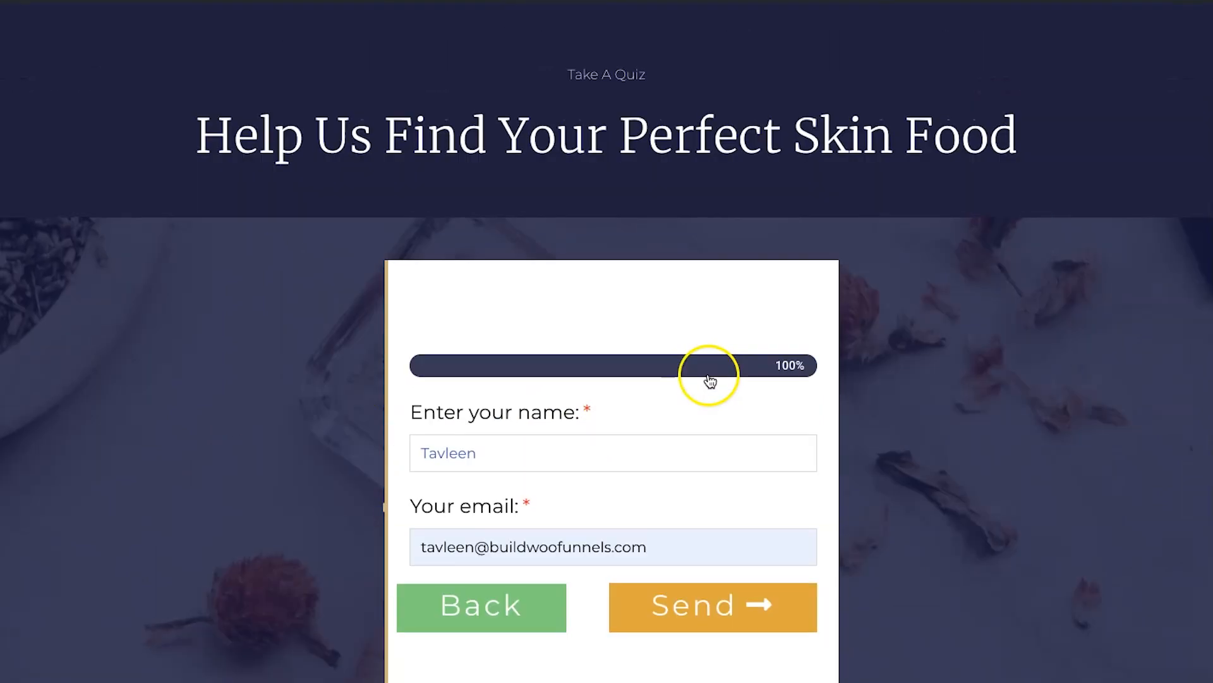
scroll(710, 379, down, 2)
click(708, 509)
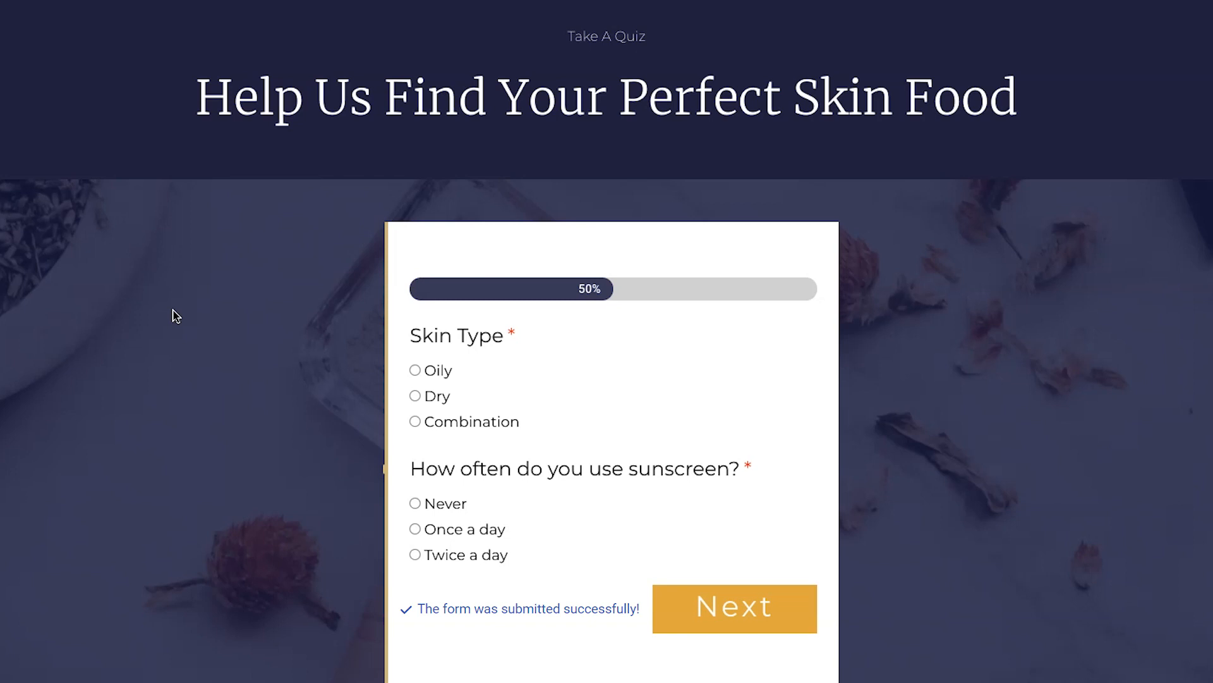
Step: Examine the form widget's general style settings, including the column and row gaps, label and HTML field options
click(361, 365)
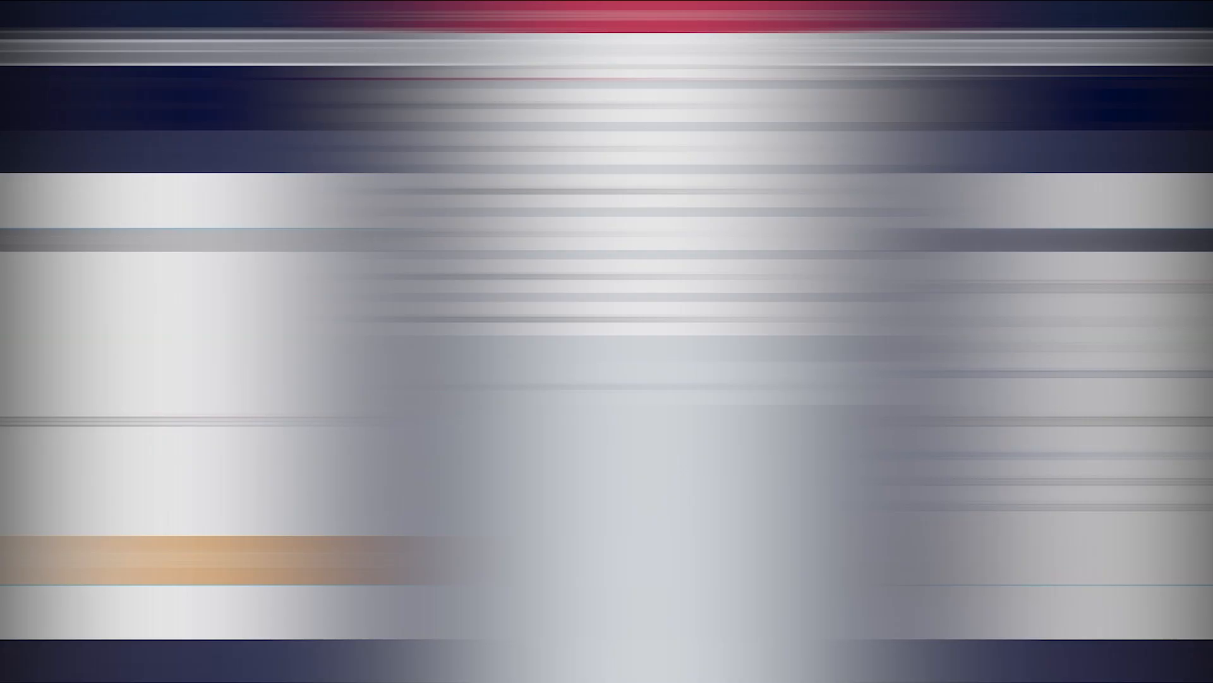
scroll(468, 268, up, 1)
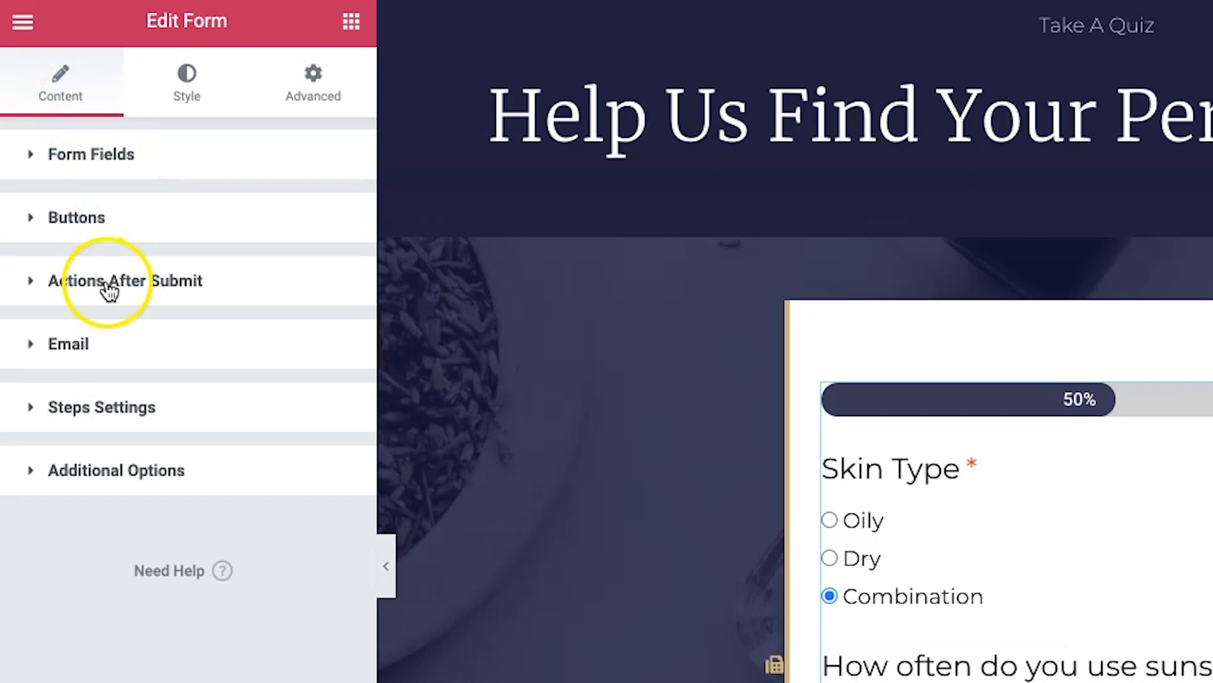
click(196, 96)
click(123, 165)
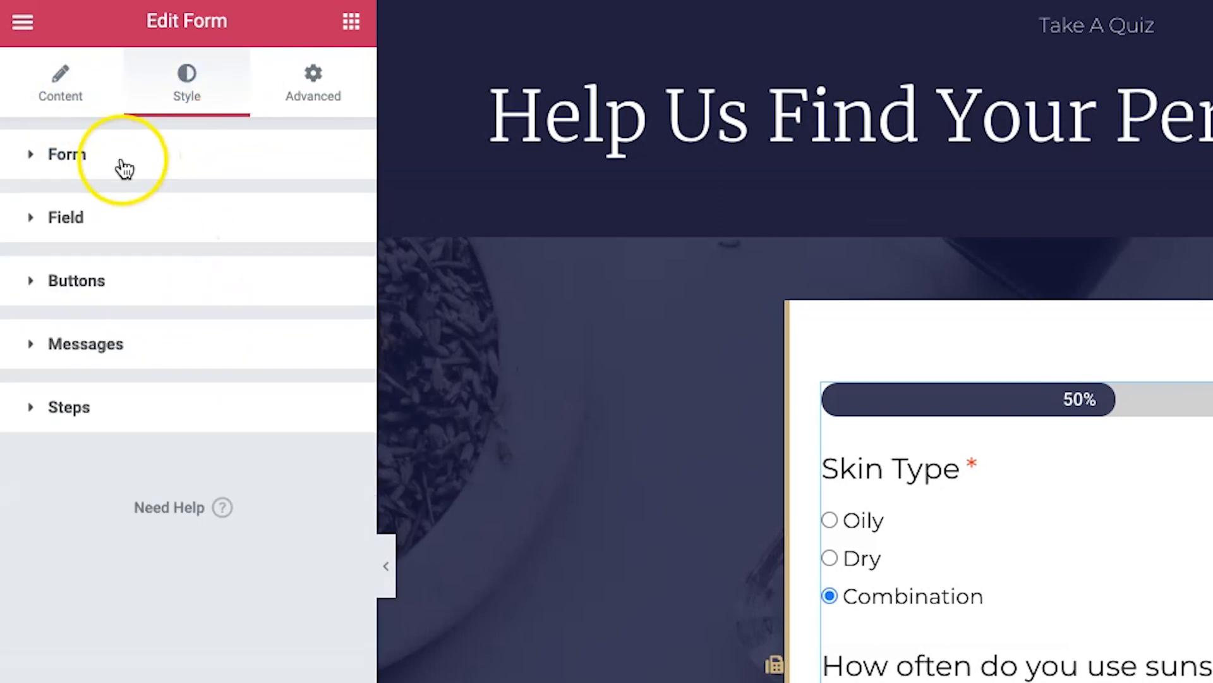
click(146, 169)
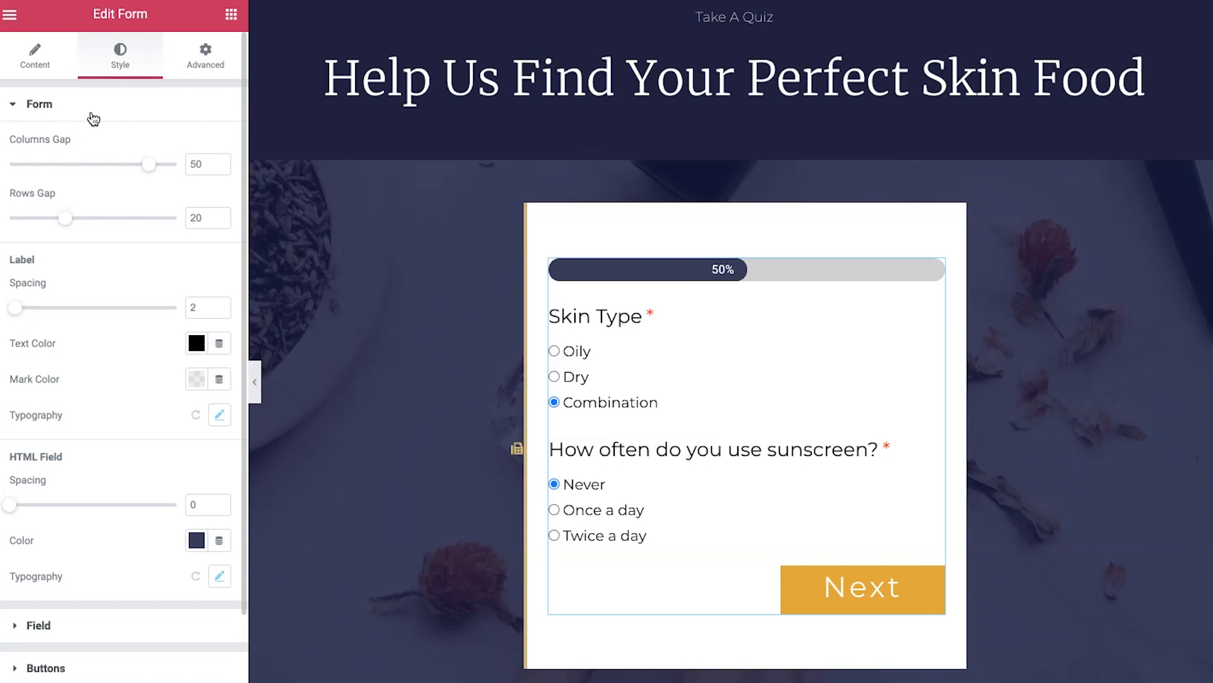
Step: Review the content settings of form field Item #4 and its available field types, keeping the type as Step
click(37, 57)
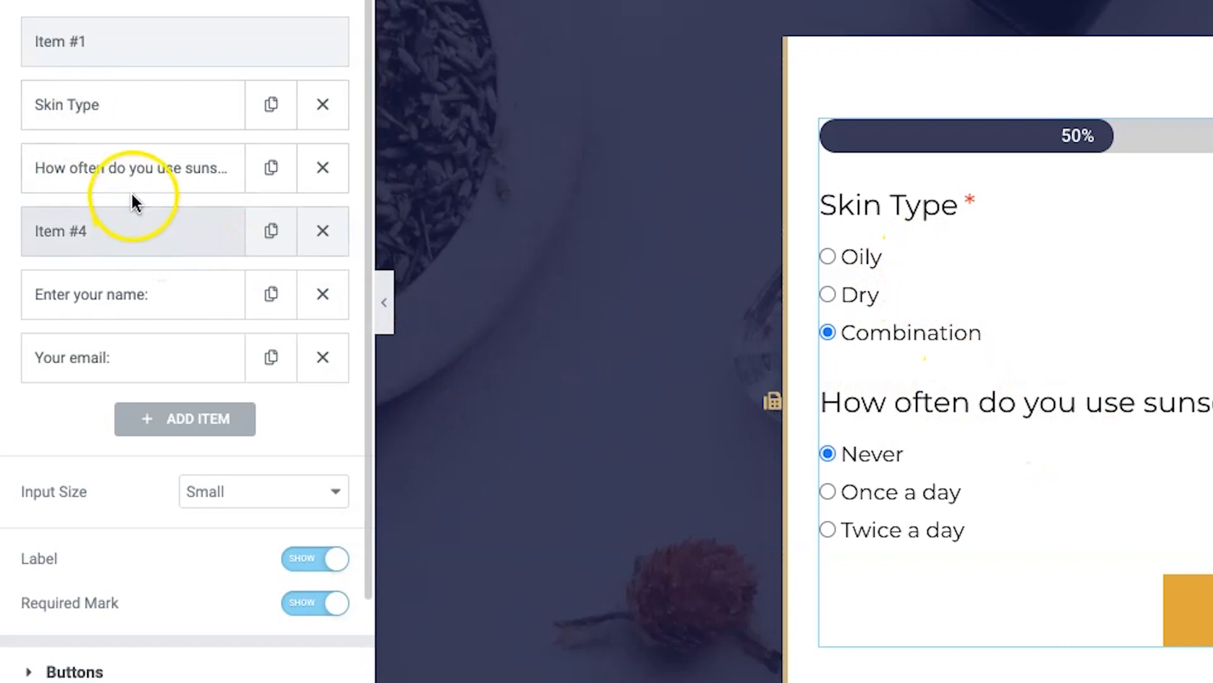
click(98, 215)
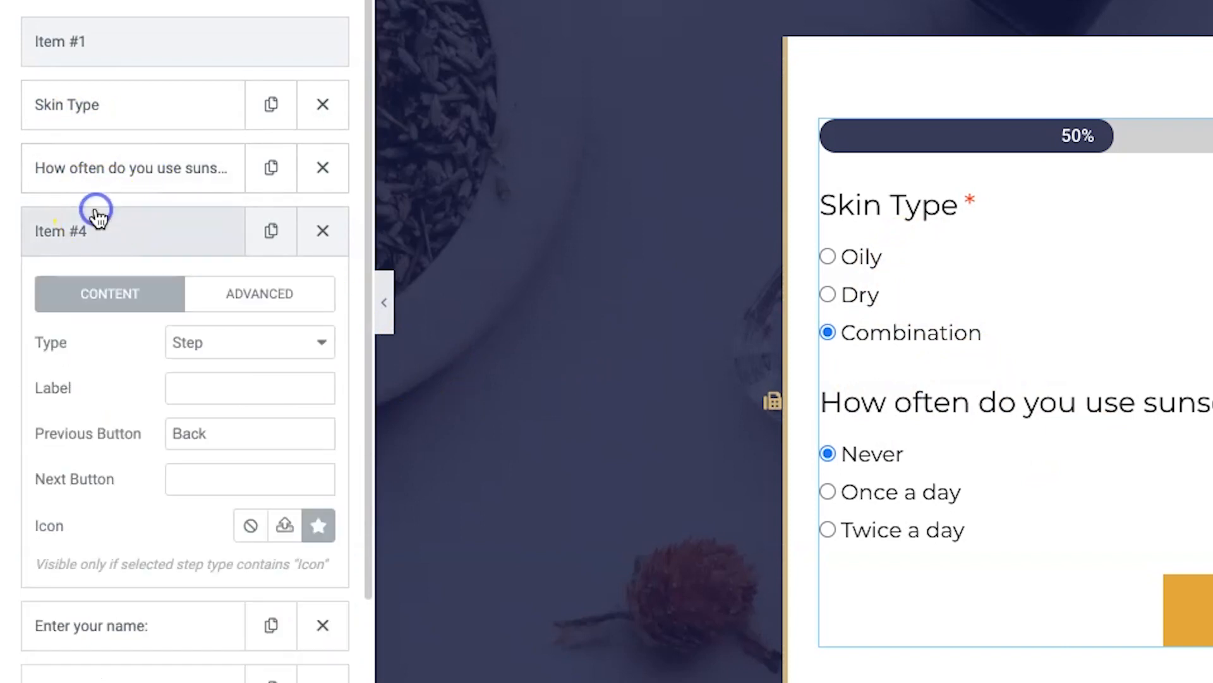
click(204, 345)
click(187, 341)
click(188, 341)
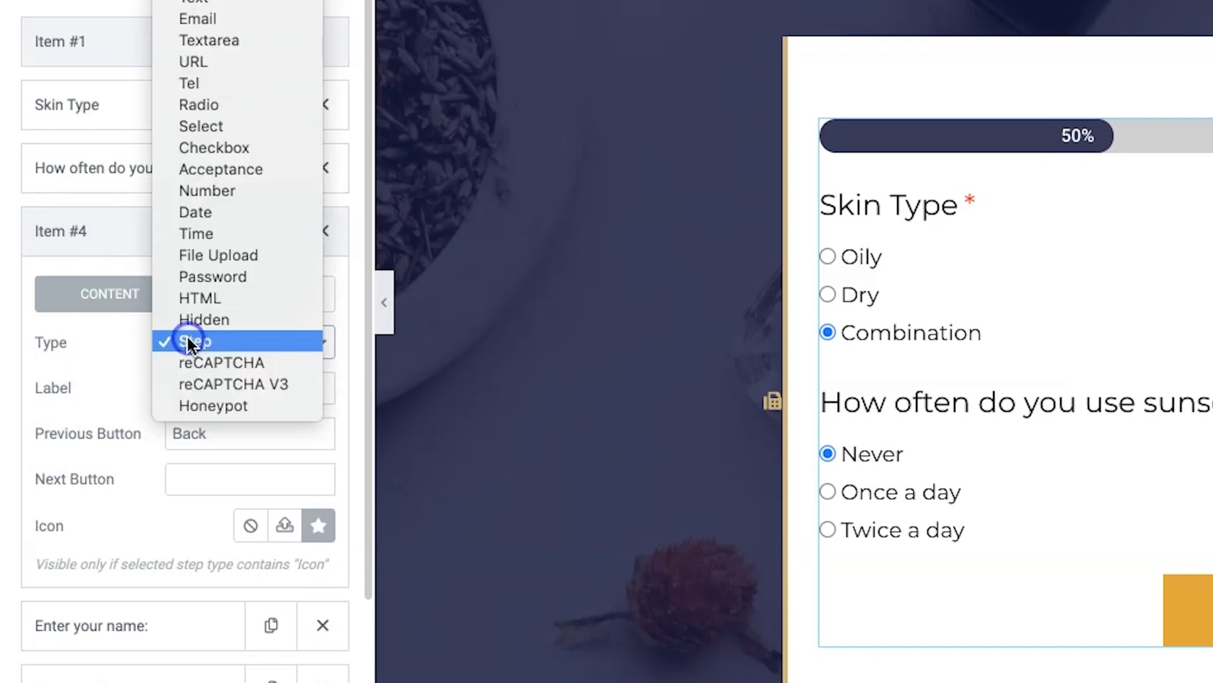
click(220, 354)
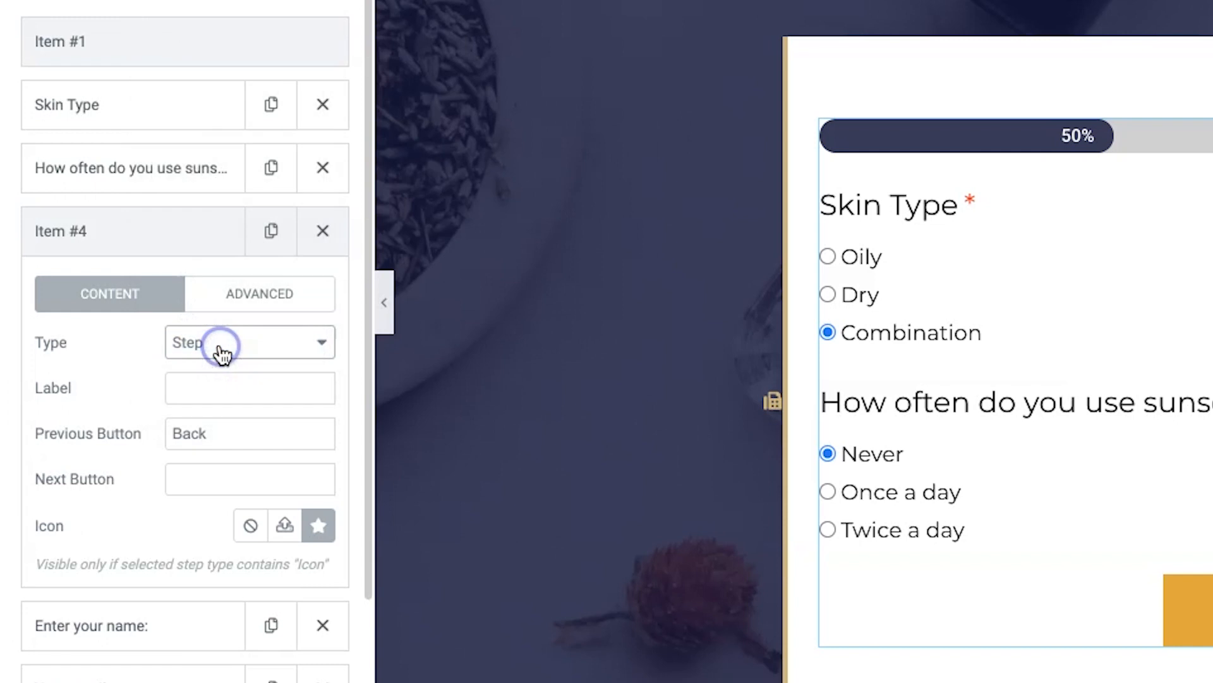
scroll(197, 433, down, 1)
scroll(197, 433, down, 3)
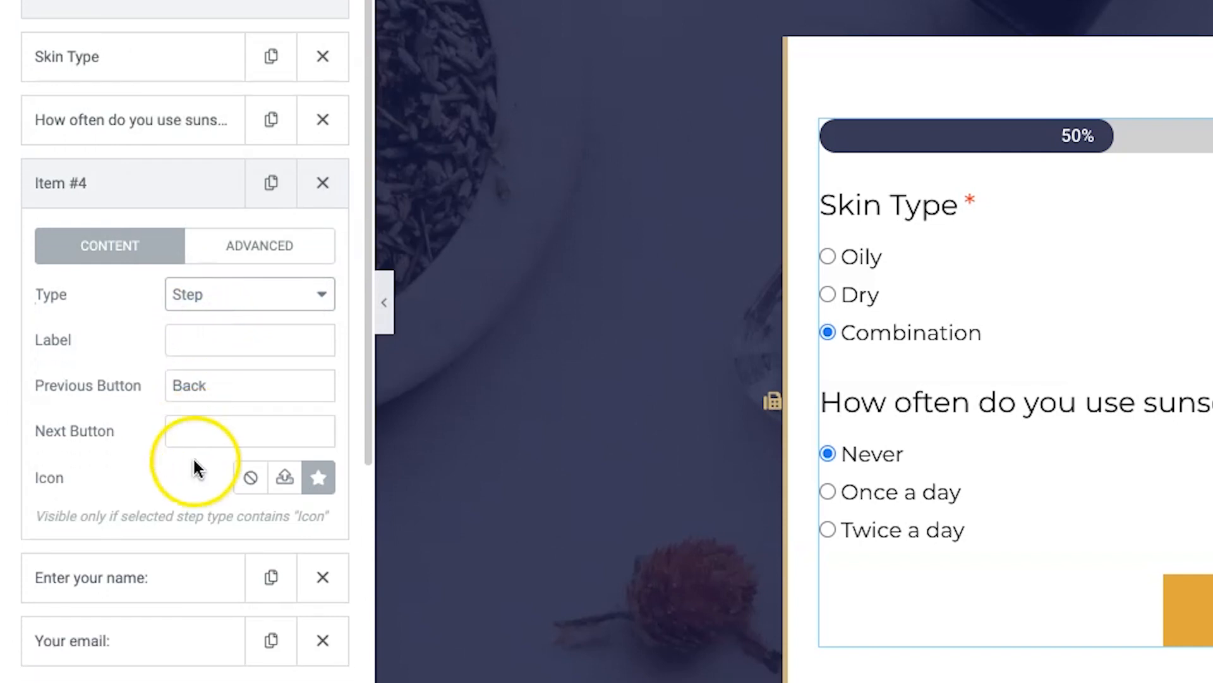
click(117, 79)
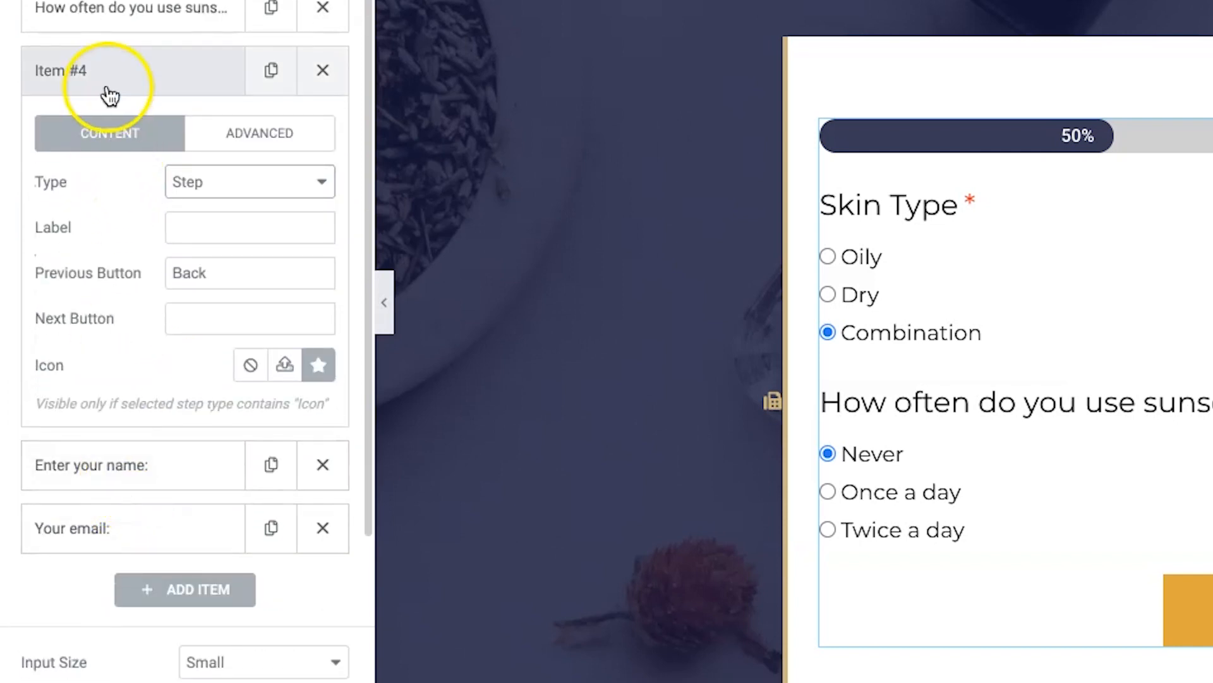
Step: Open the "Enter your name:" field's settings, advance the form preview to its contact page and keep the field type as Text
click(129, 145)
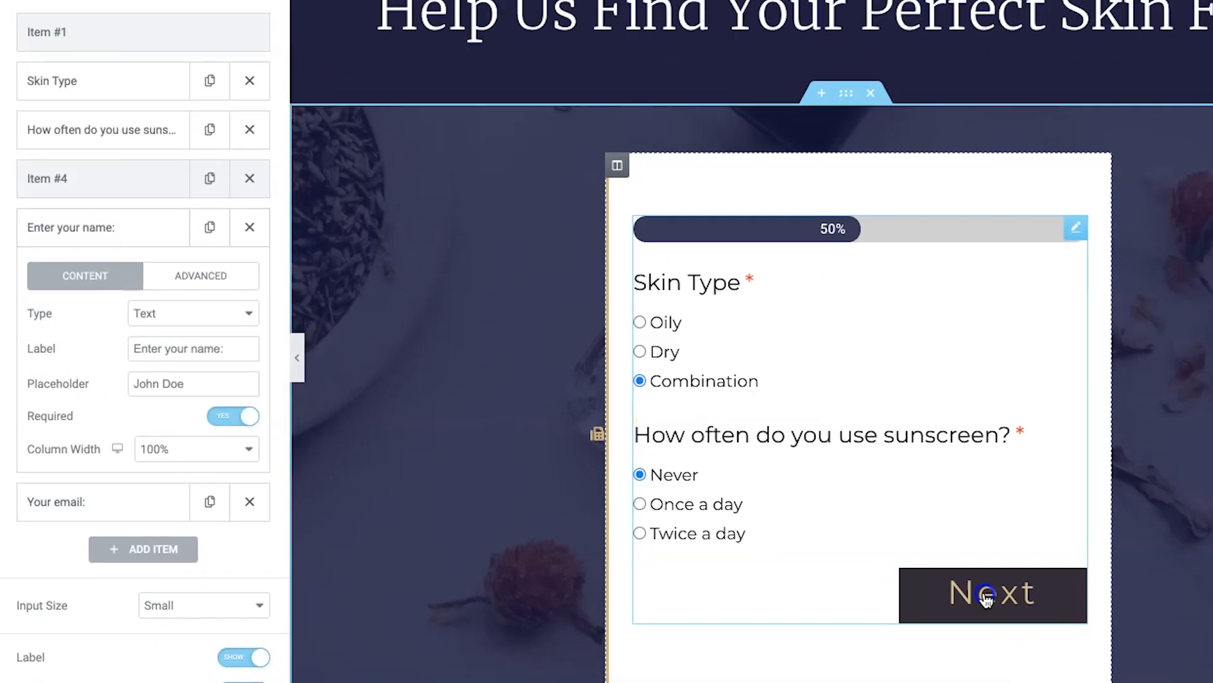
click(992, 593)
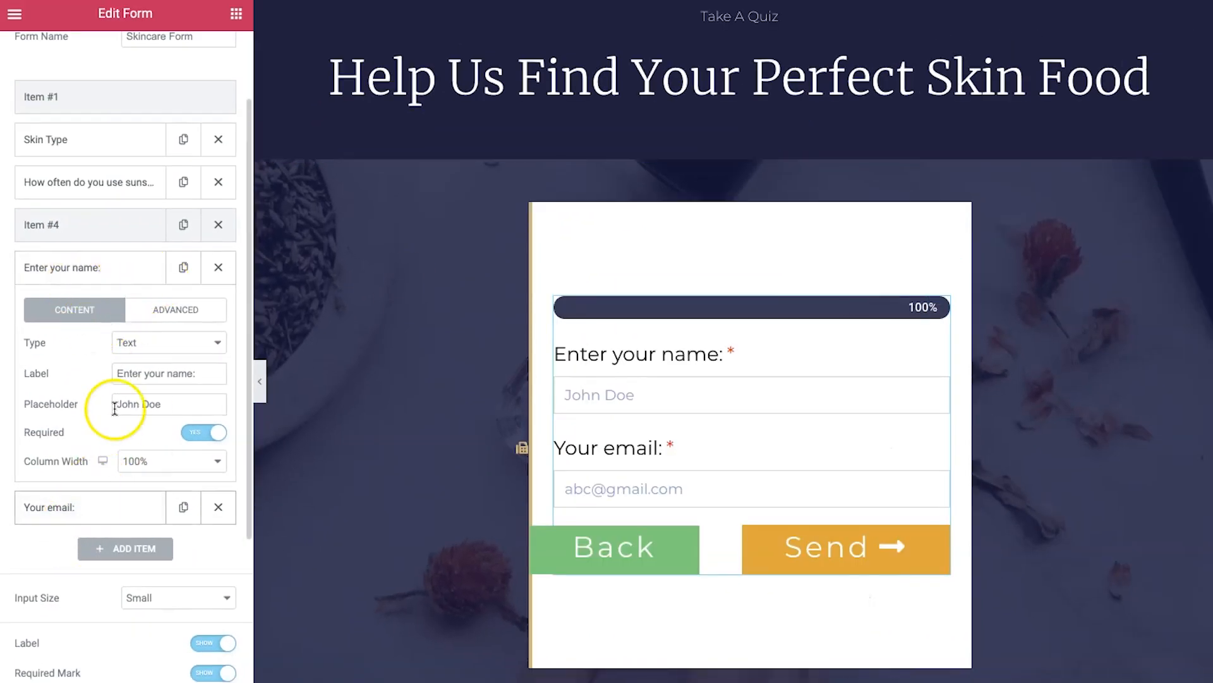
click(103, 276)
click(101, 276)
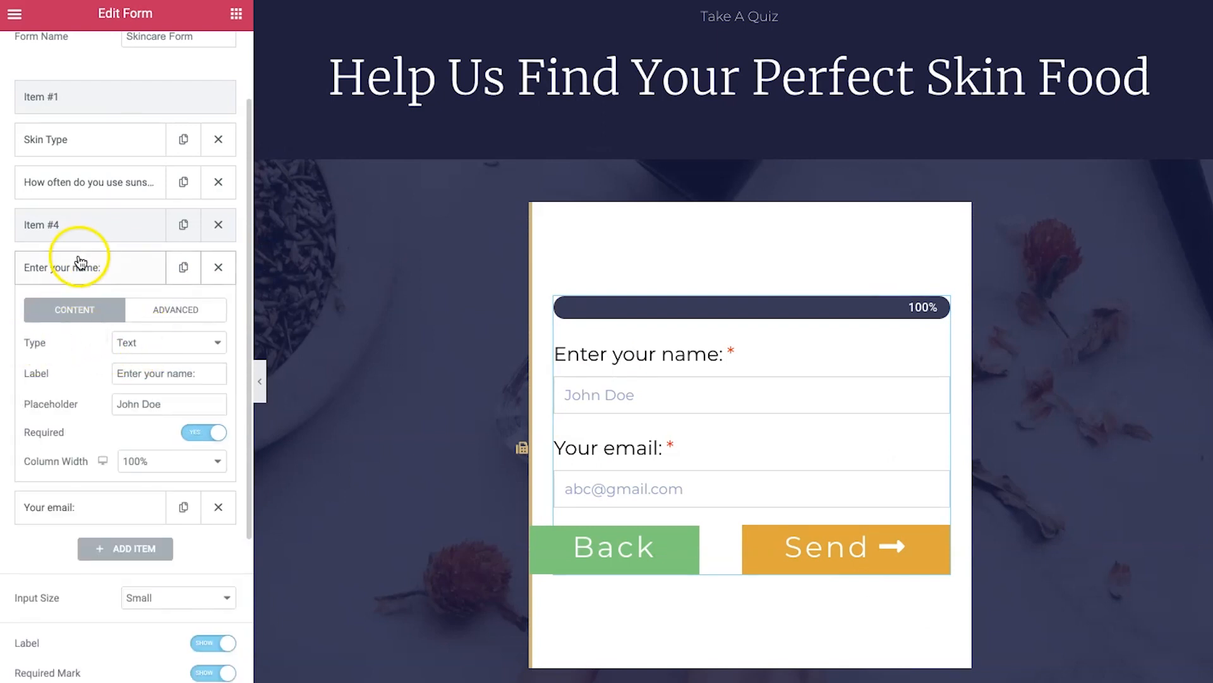
click(122, 347)
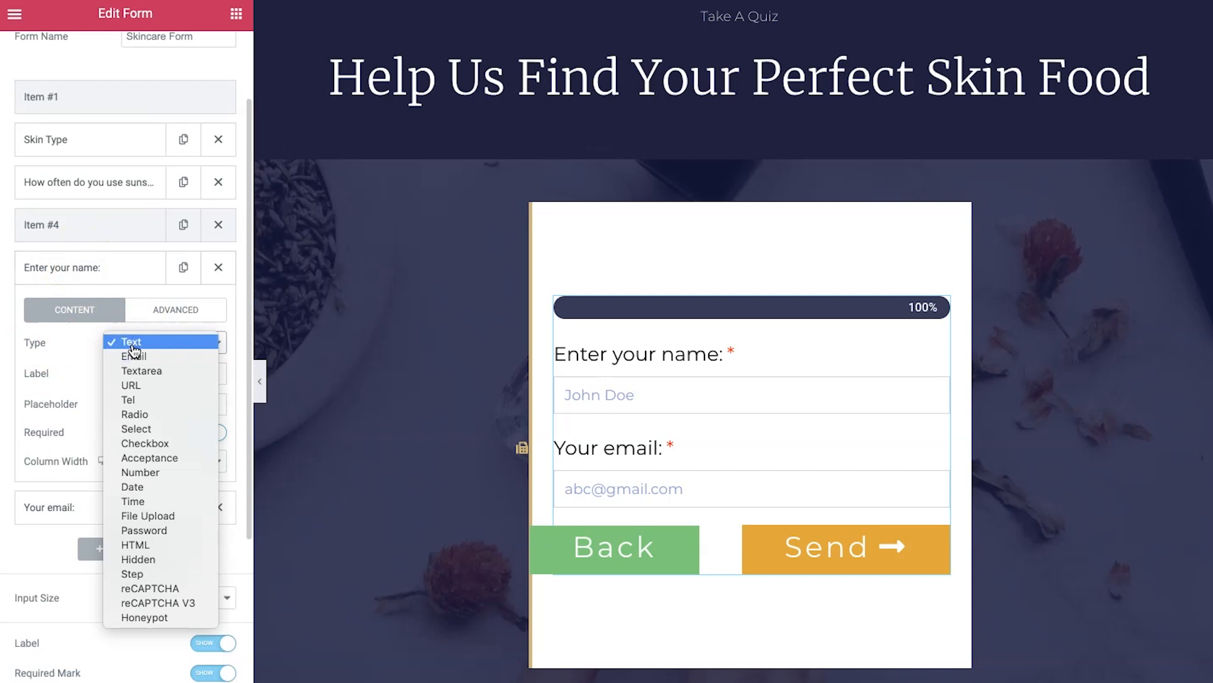
click(133, 349)
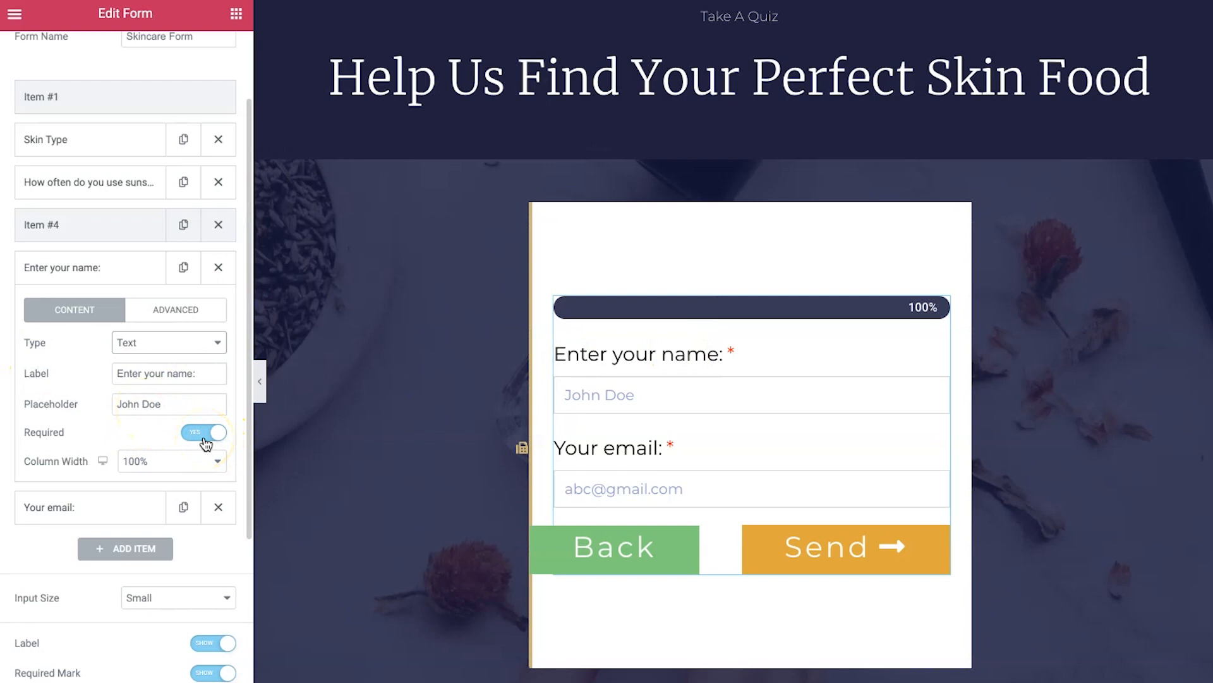
Step: Set the "Enter your name:" field's column width to 50% and advance the form preview to the contact page
click(187, 461)
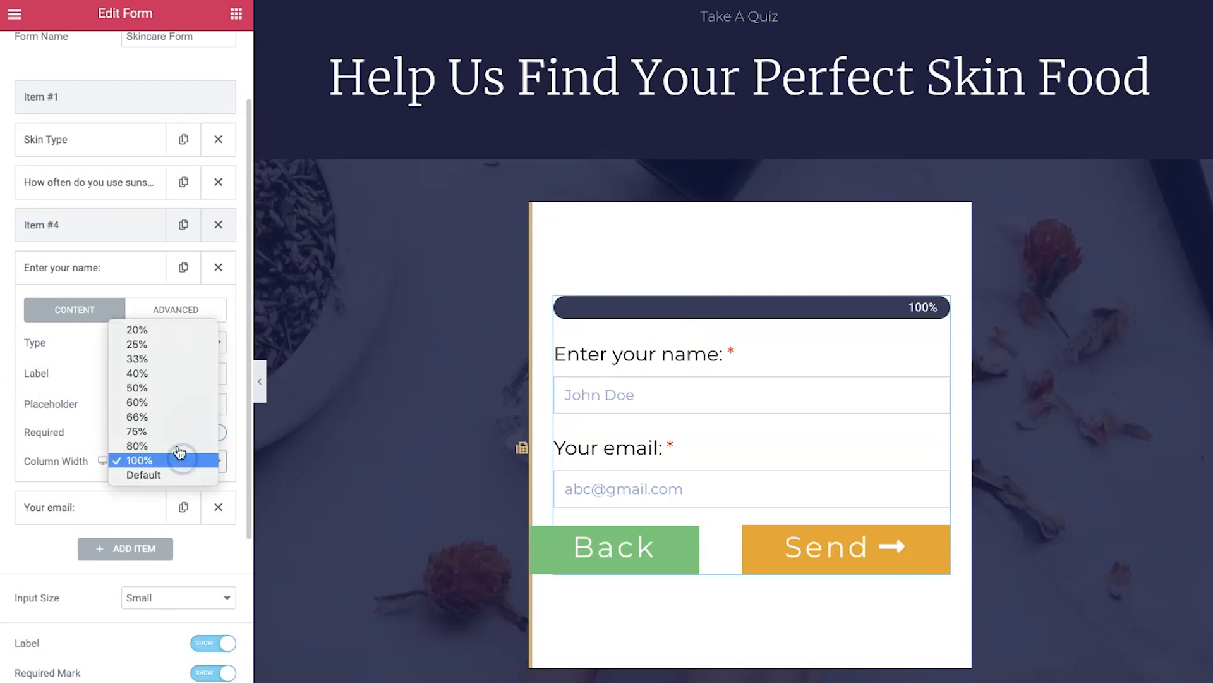
click(157, 389)
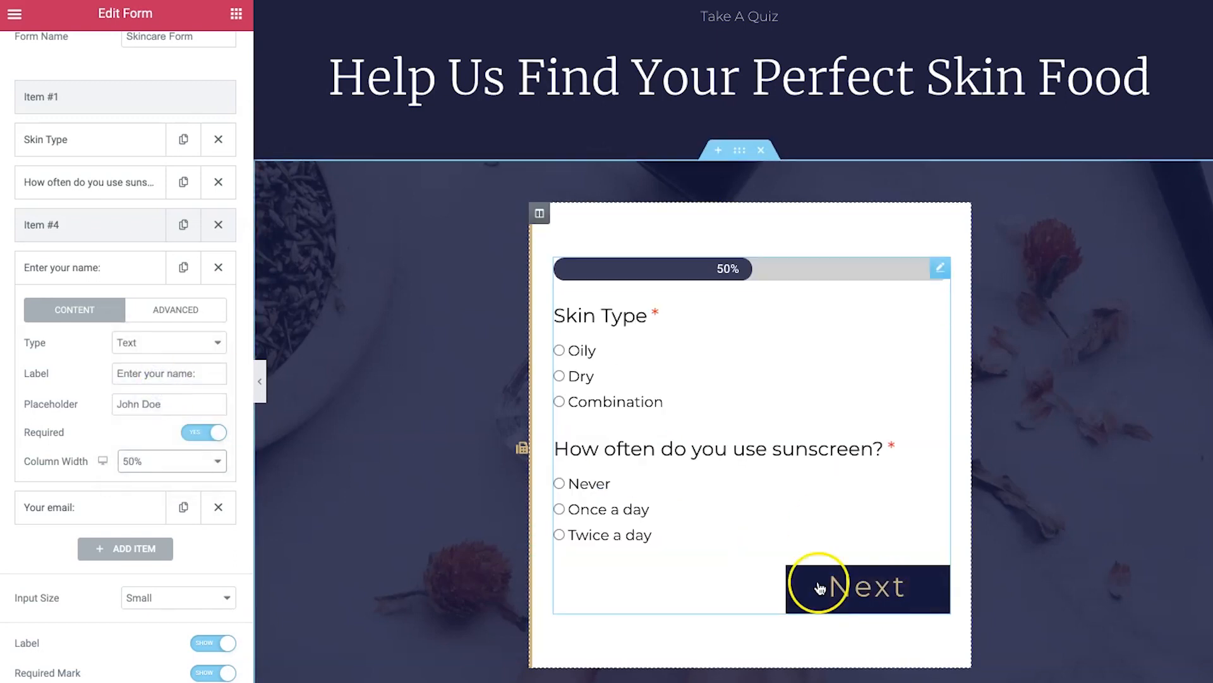
click(602, 488)
click(578, 398)
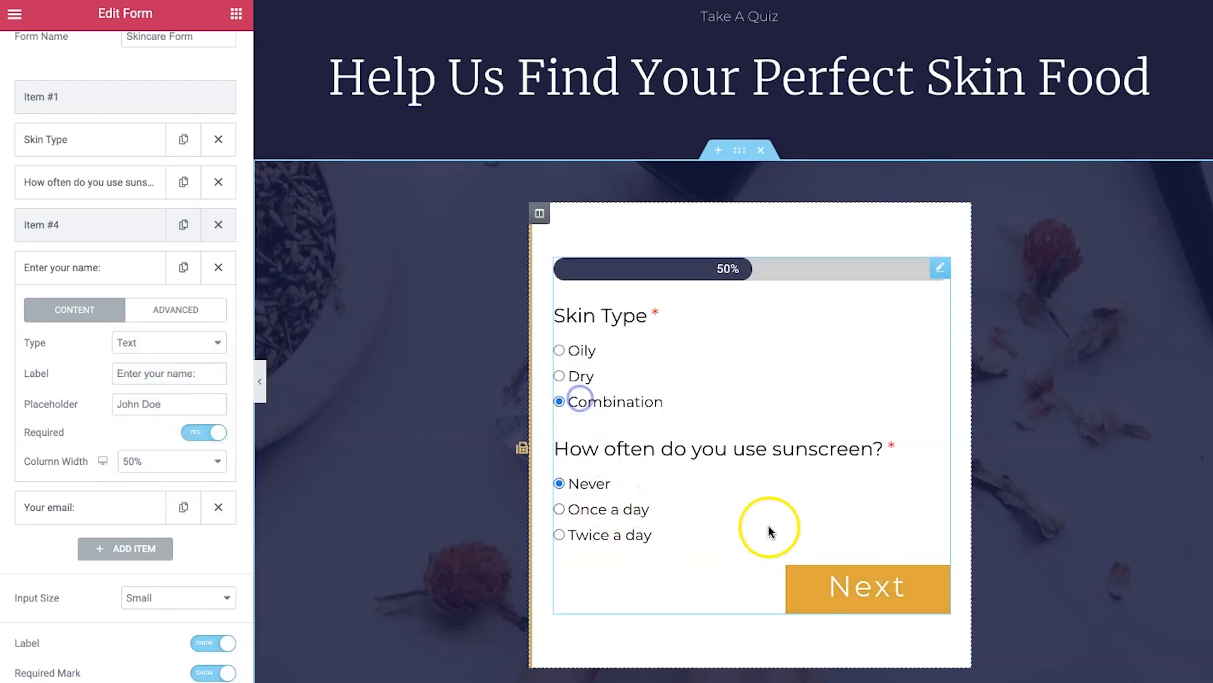
click(807, 575)
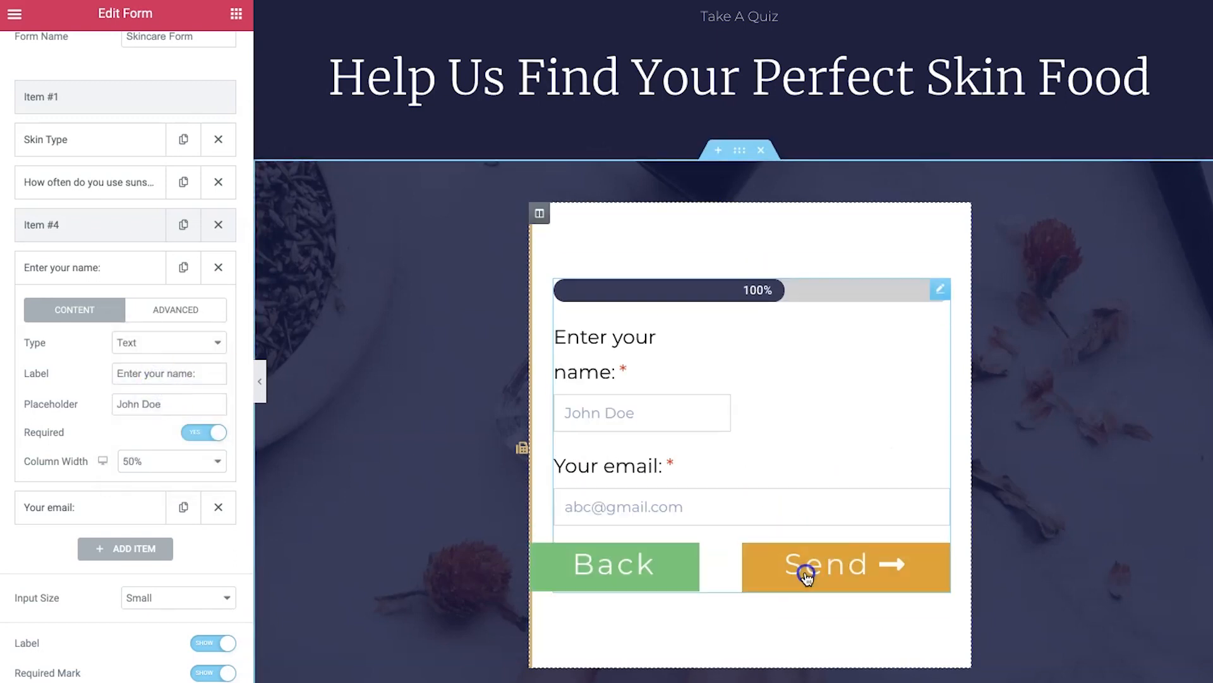
Step: Set the "Enter your name:" field's column width back to 100% and preview the contact page again
click(155, 461)
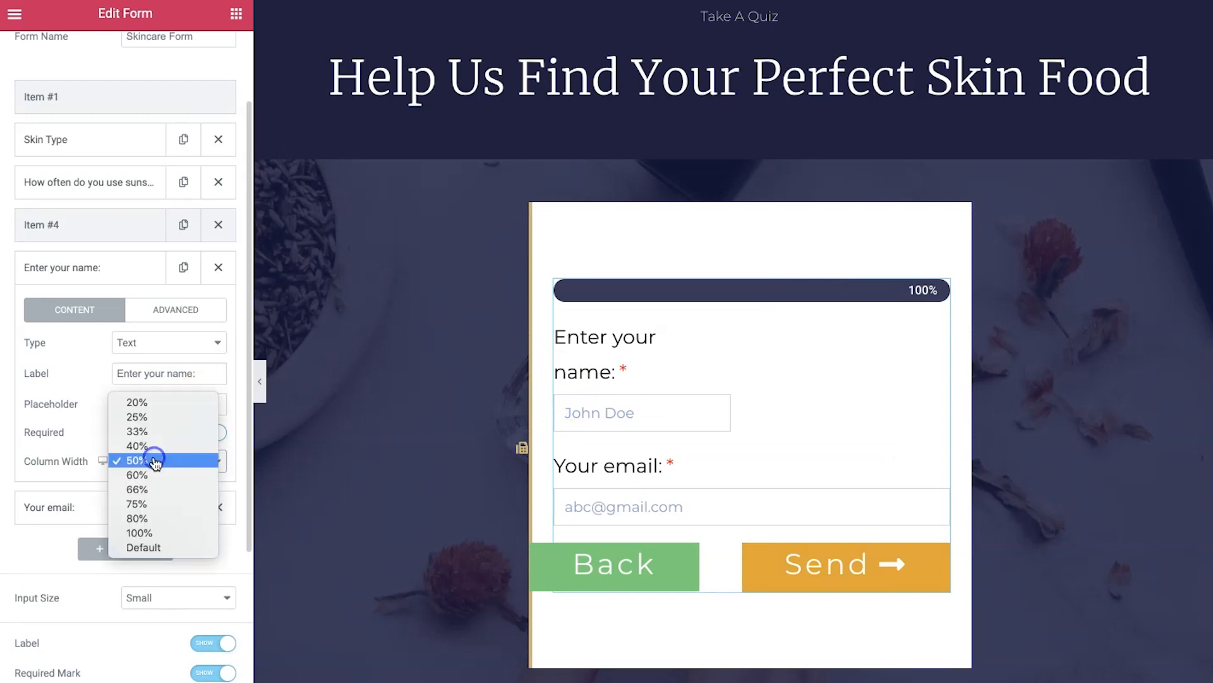
click(140, 533)
click(587, 402)
click(599, 485)
click(816, 572)
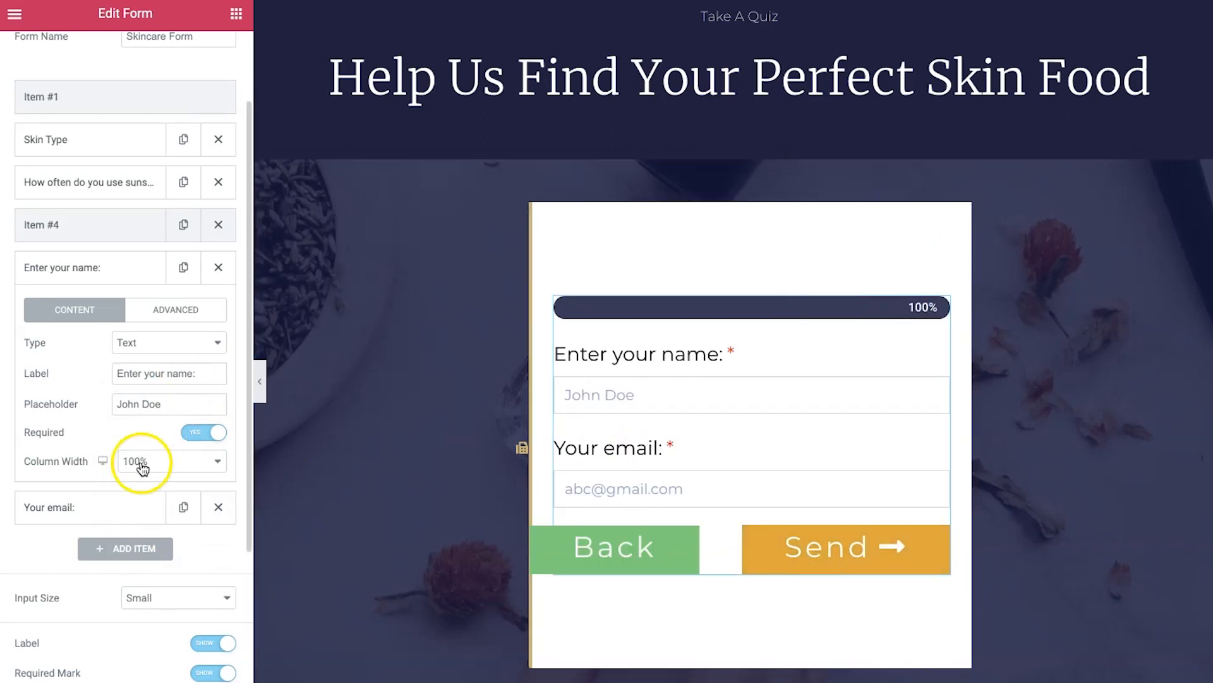
Step: Review the "Your email:" field's content settings and its advanced options such as default value, ID and shortcode
scroll(141, 523, down, 1)
click(85, 480)
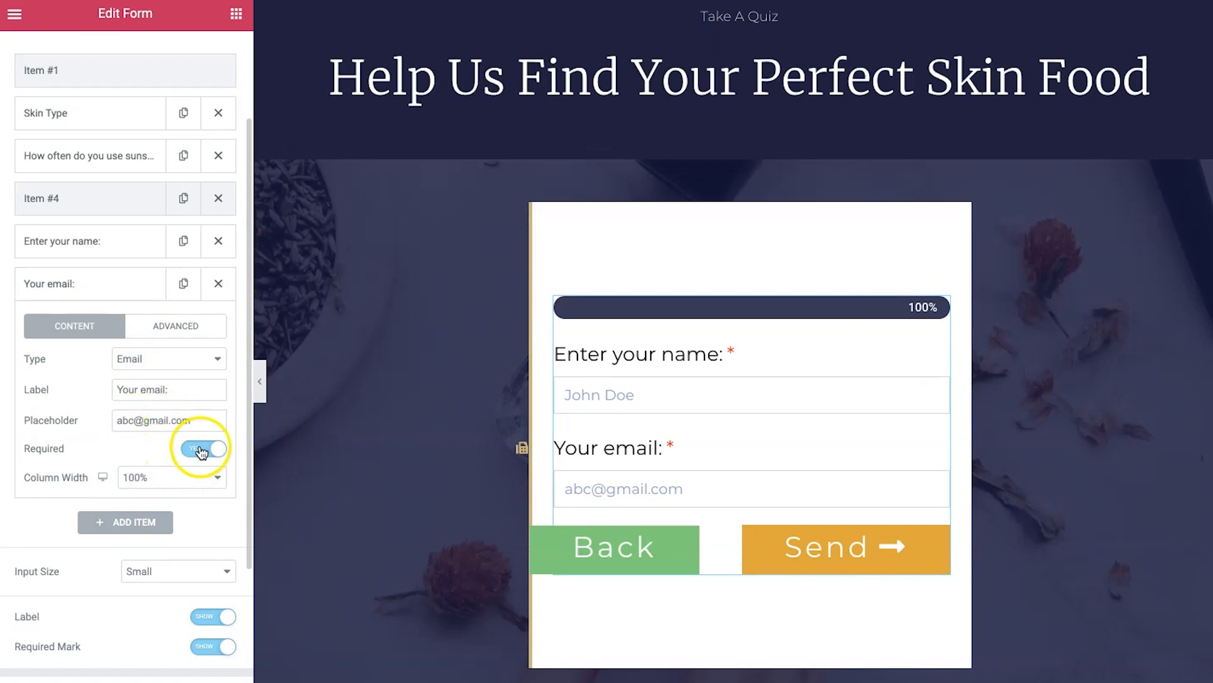
click(160, 331)
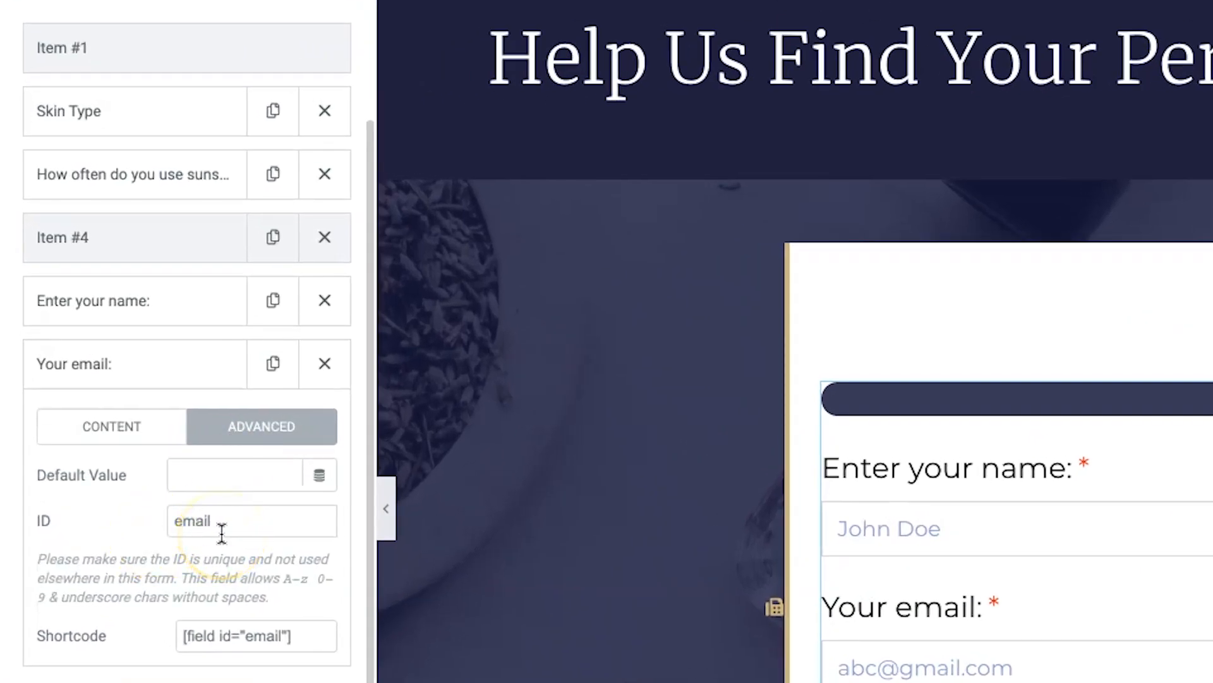
Step: Review the "Skin Type" field's settings, return the form preview to its first page, and check the "Enter your name:" field's advanced options
click(95, 123)
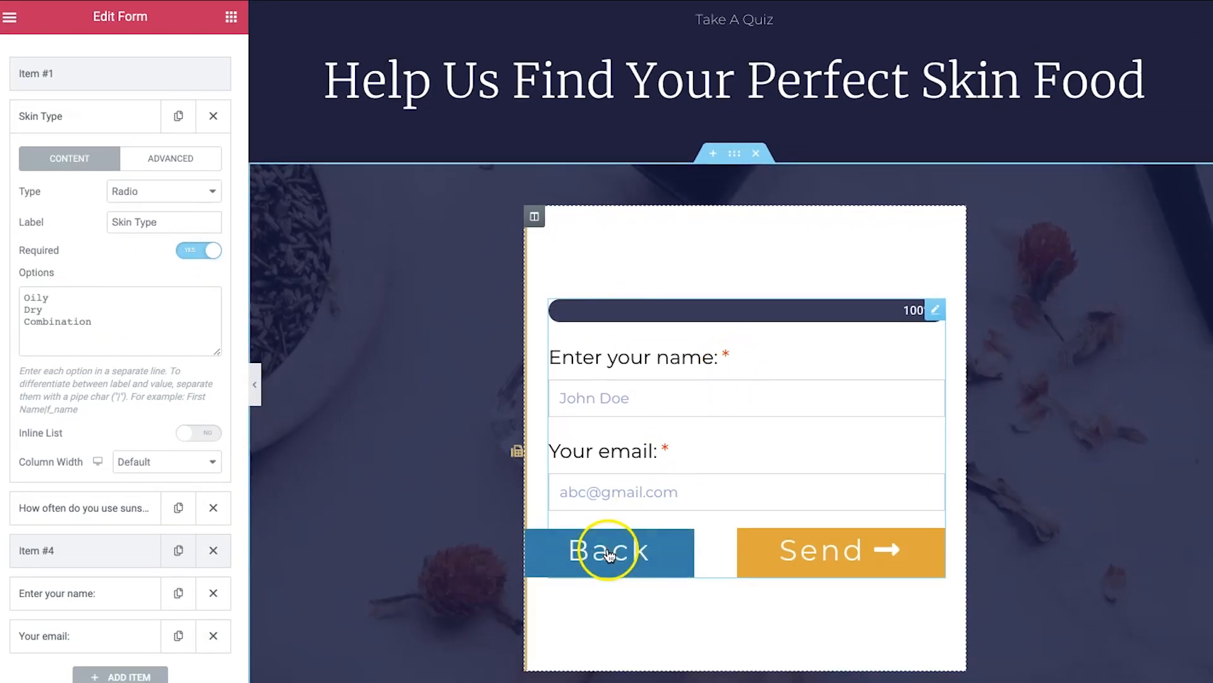
click(607, 552)
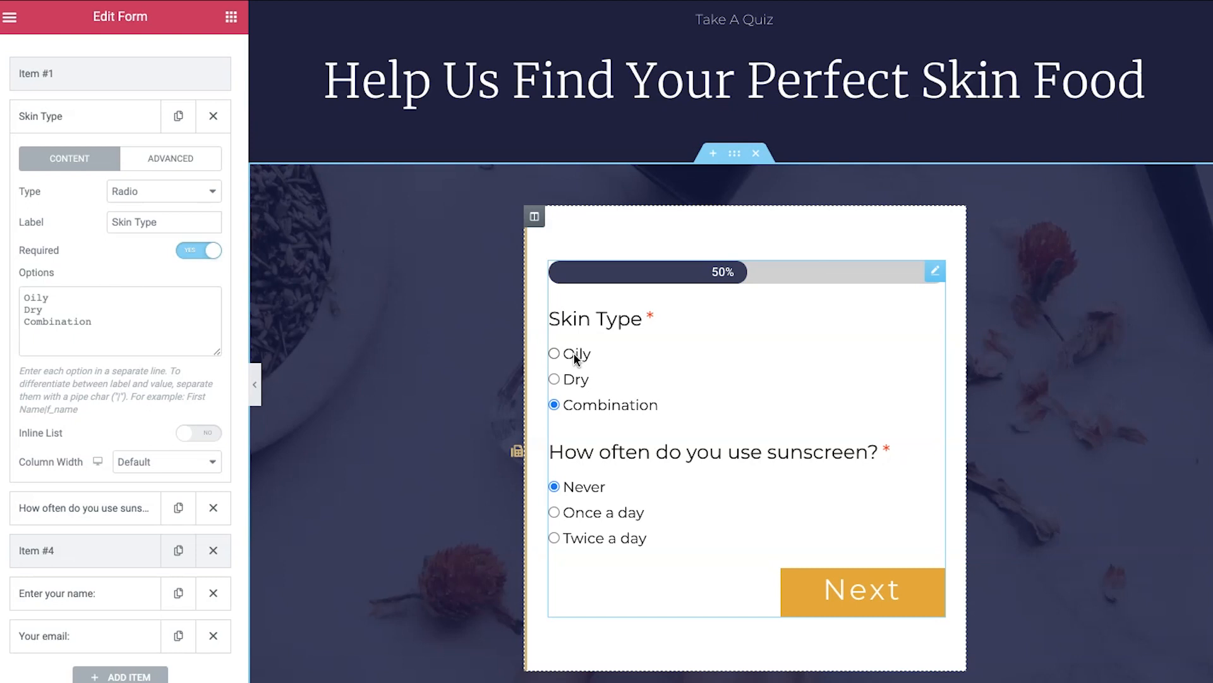
click(169, 158)
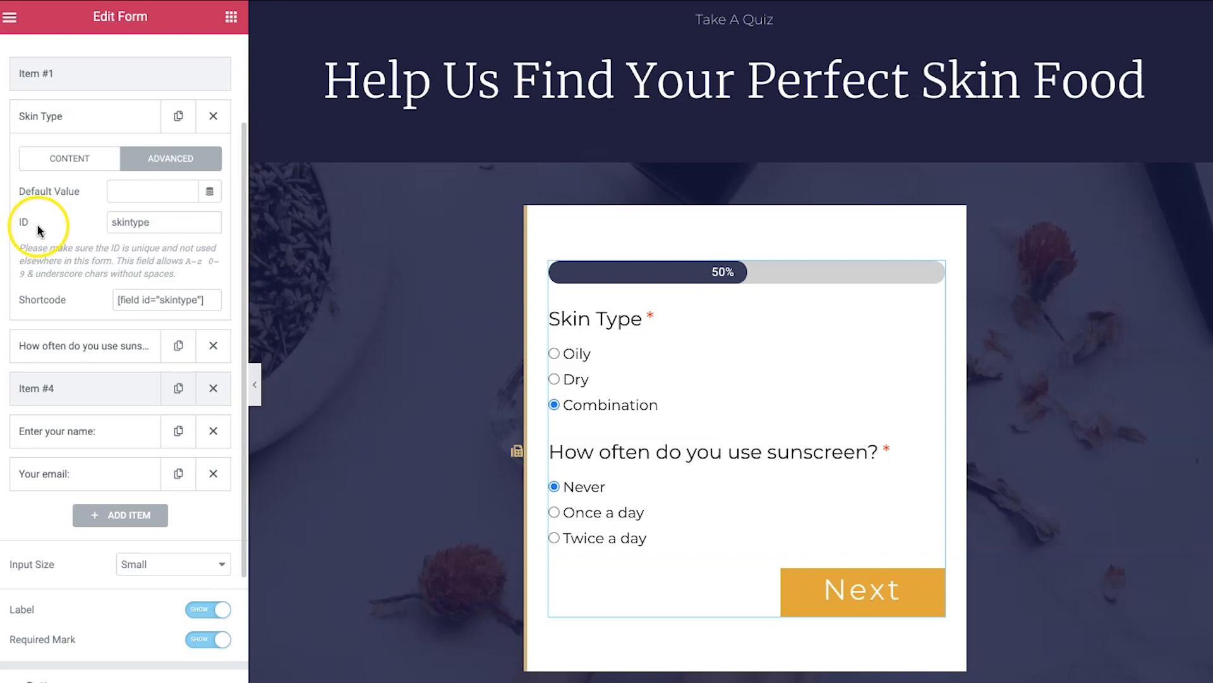
click(100, 432)
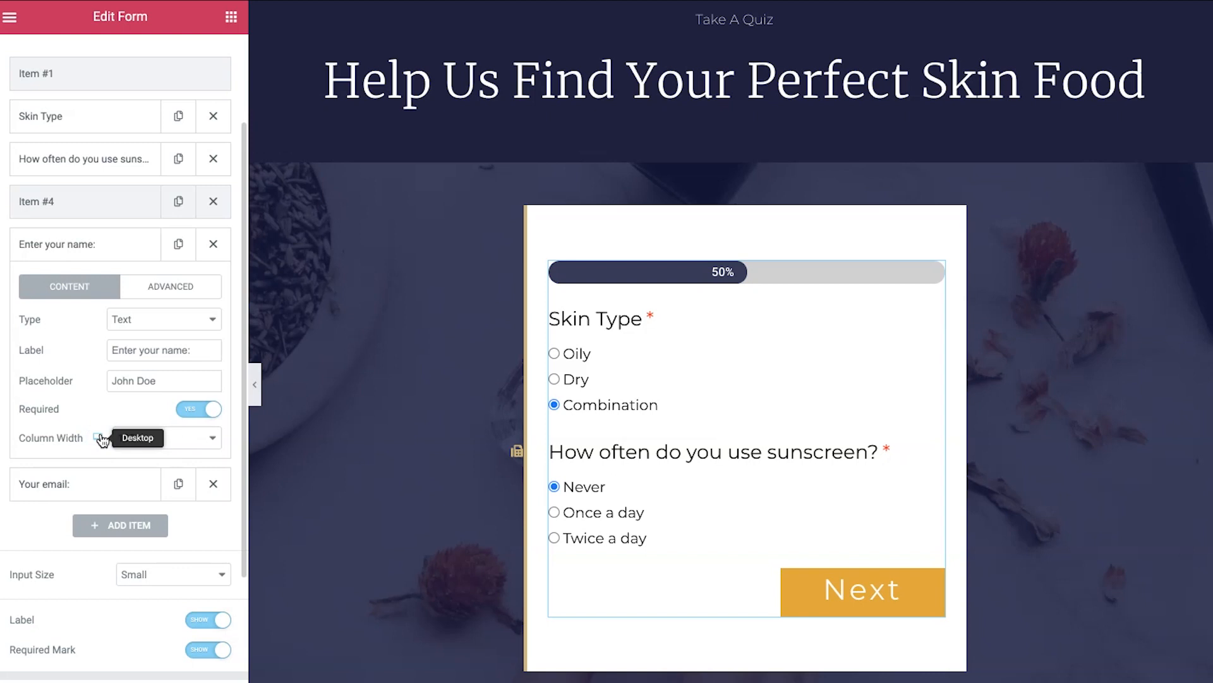
click(169, 286)
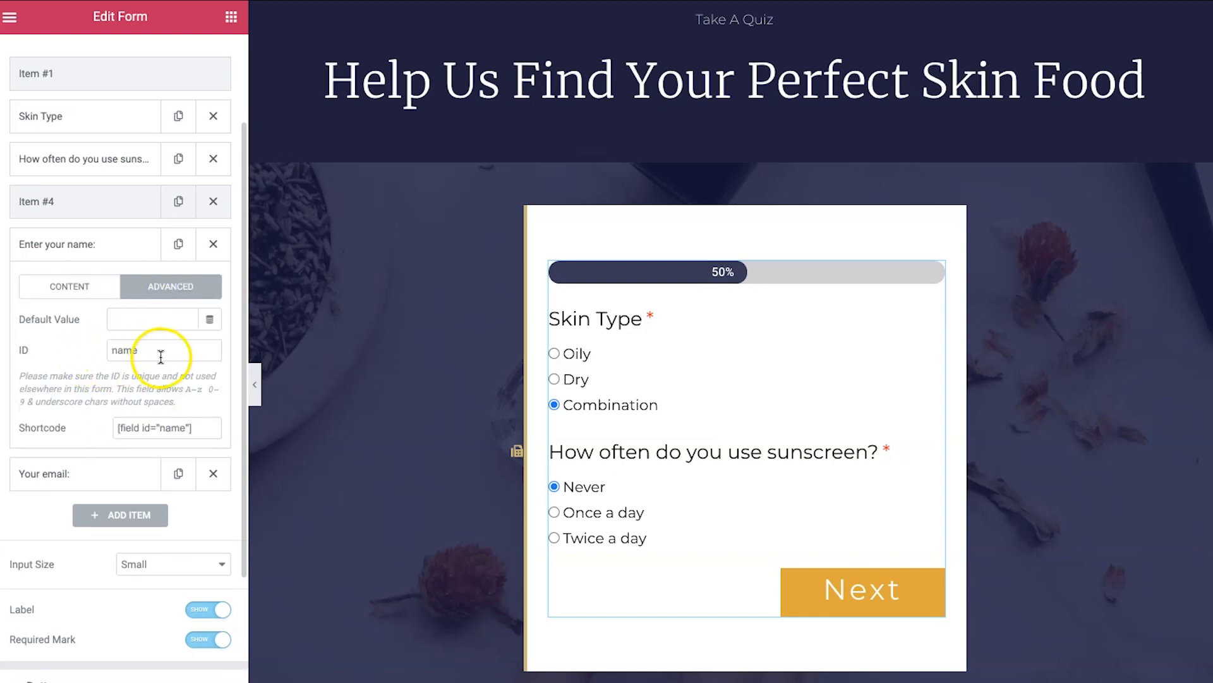
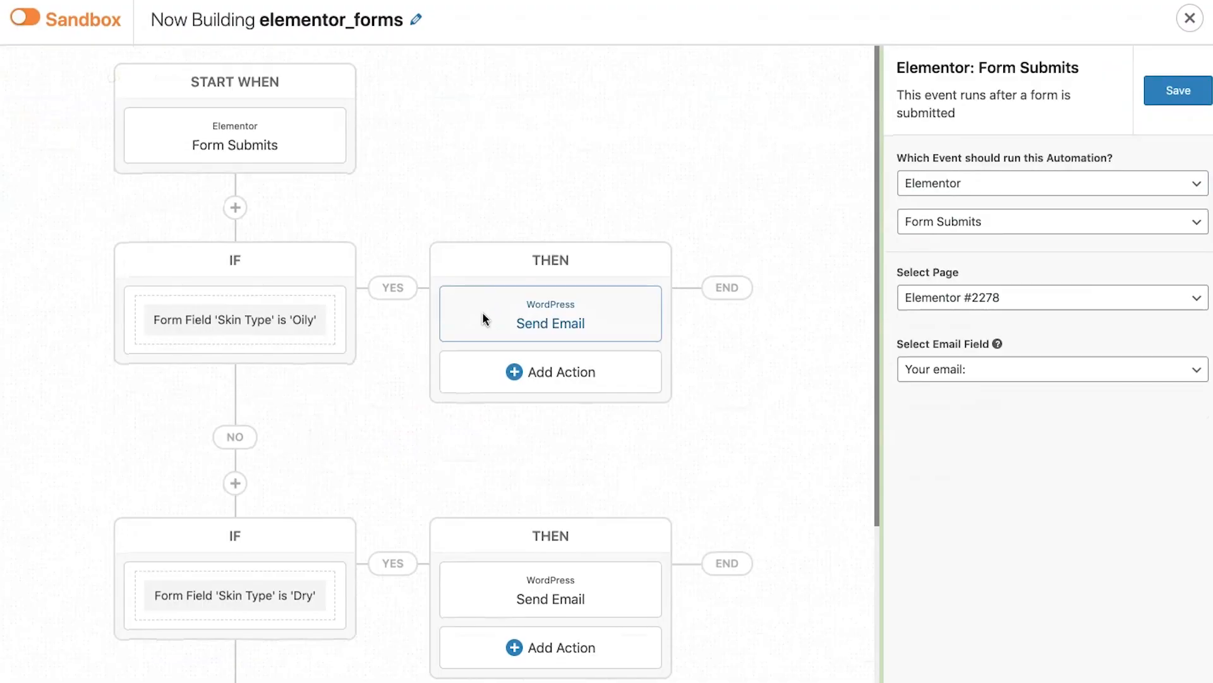
Step: In the Autonami automation elementor_forms, review the start event's source and event choices, keeping Elementor and Form Submits
click(240, 153)
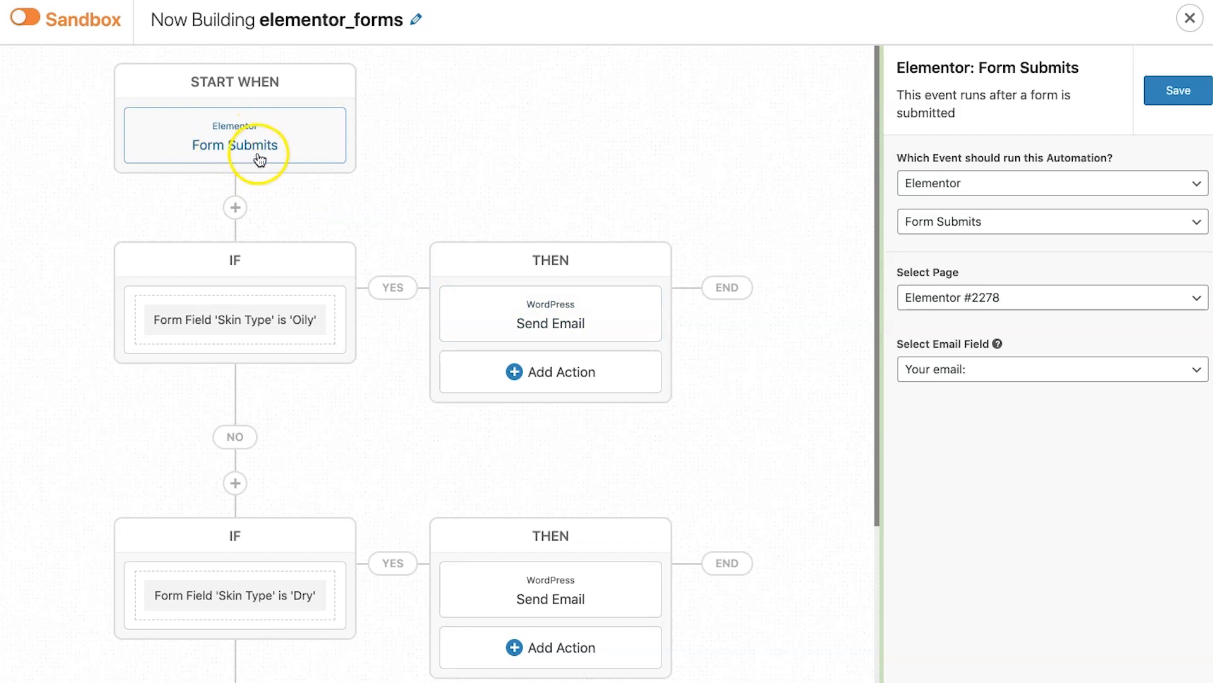
click(989, 189)
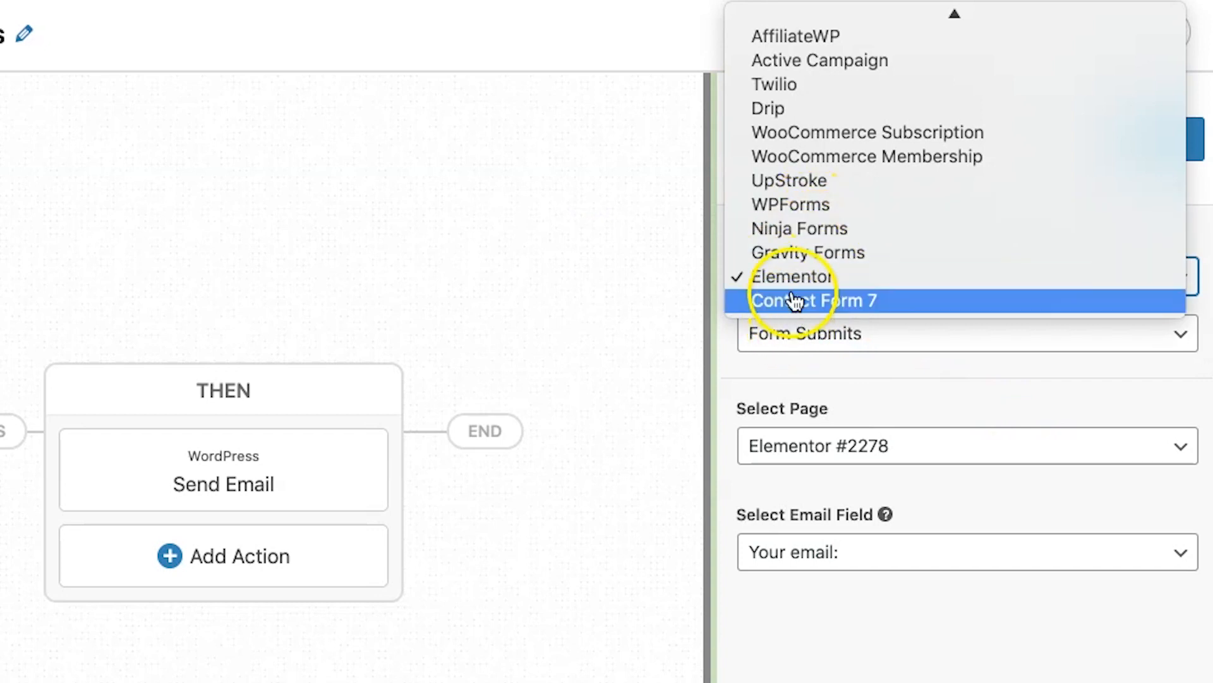
click(741, 368)
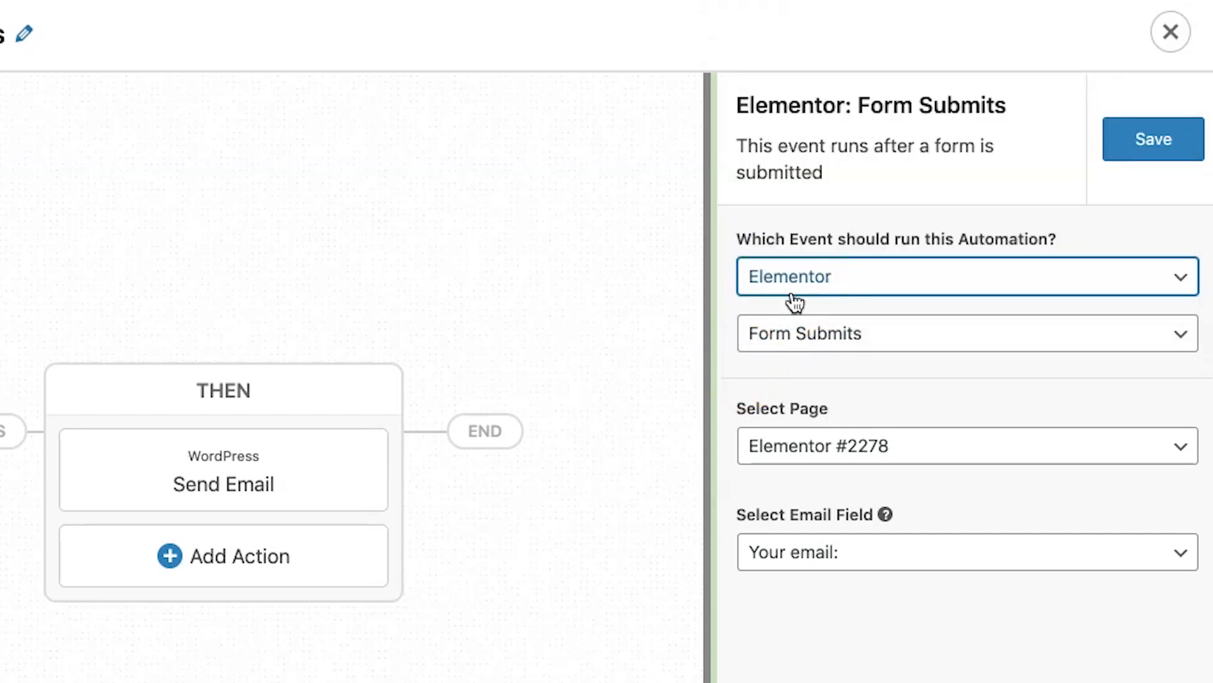
click(797, 322)
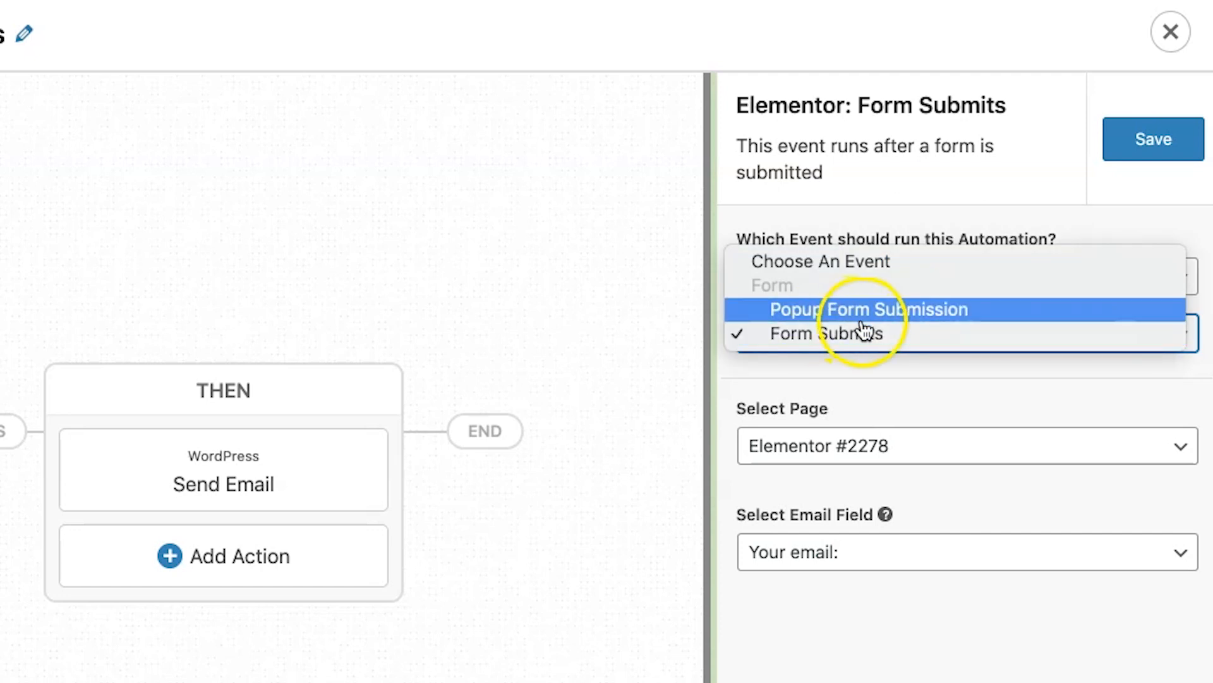
click(804, 336)
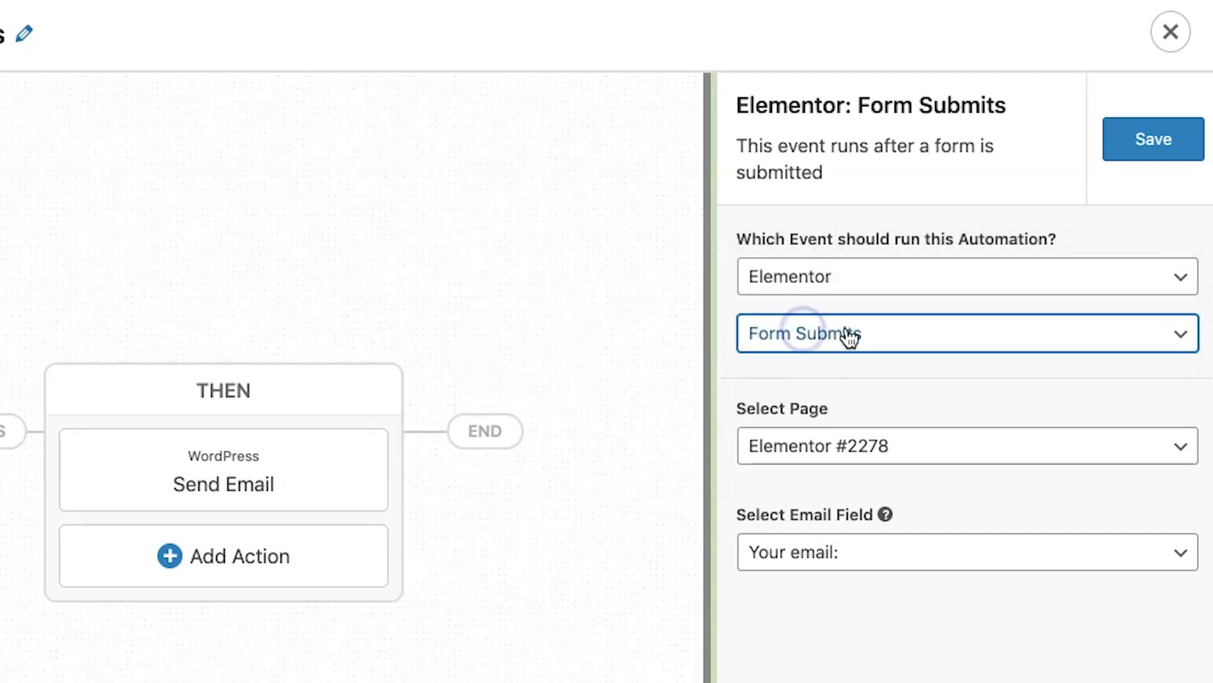
Step: Keep page Elementor #2278 and email field "Your email:" for the Form Submits event, and save the event
click(831, 450)
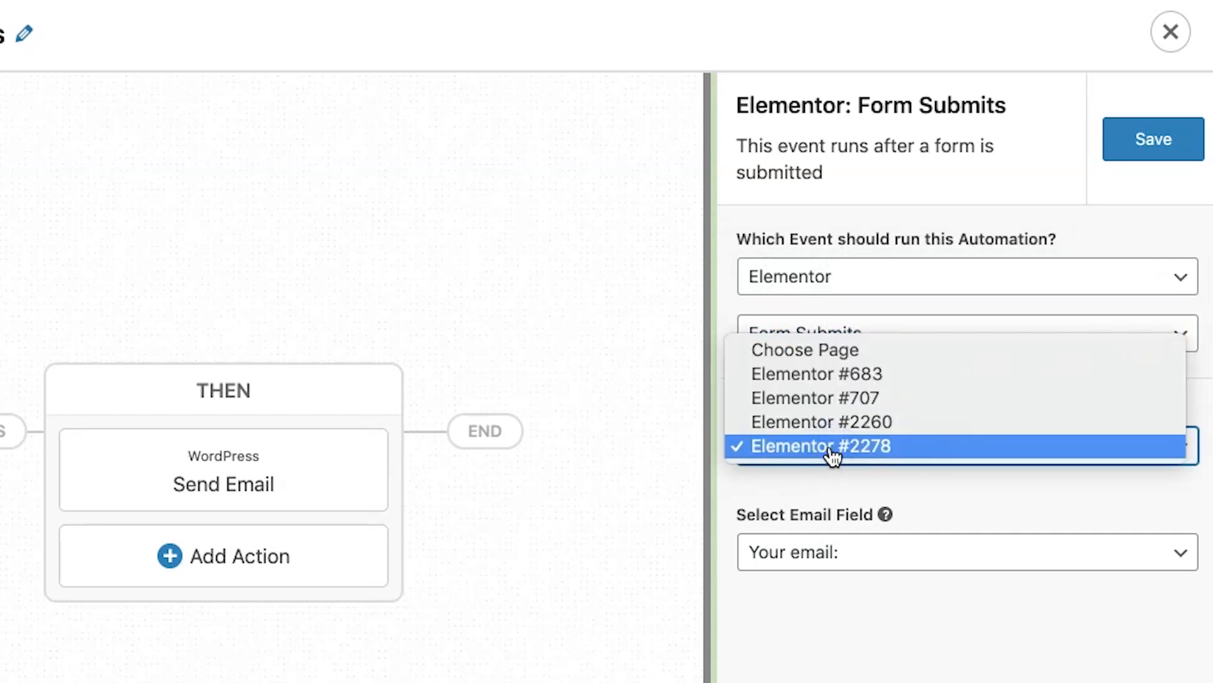
click(831, 450)
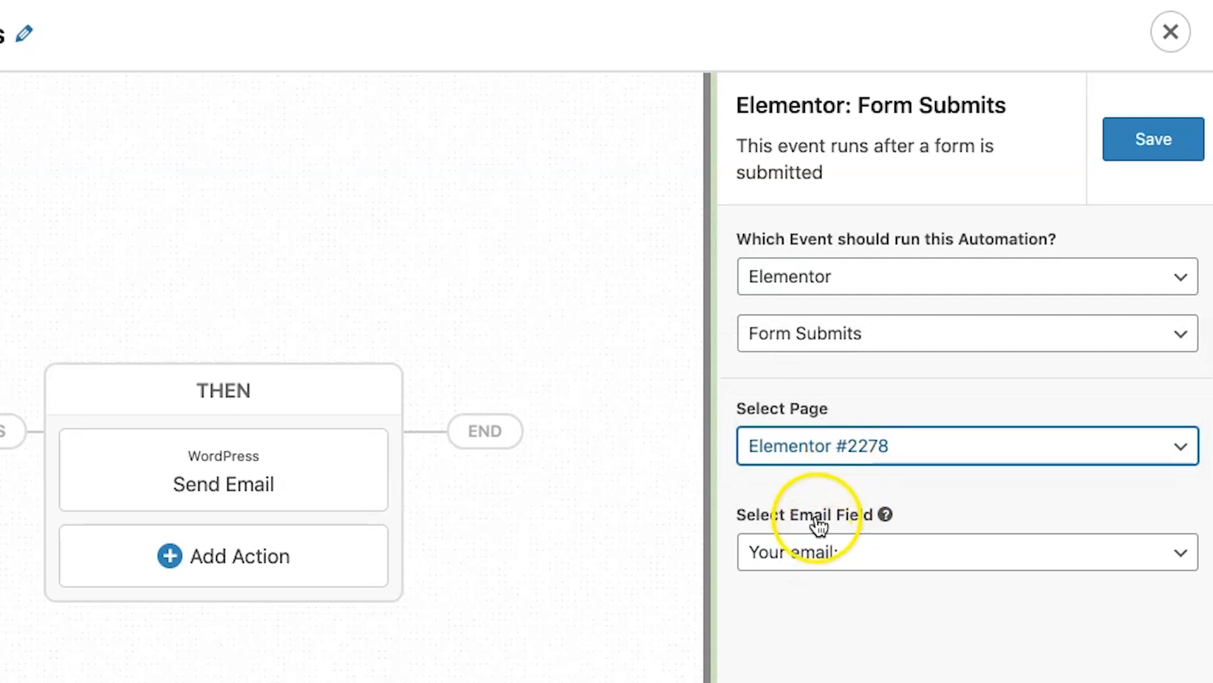
click(854, 556)
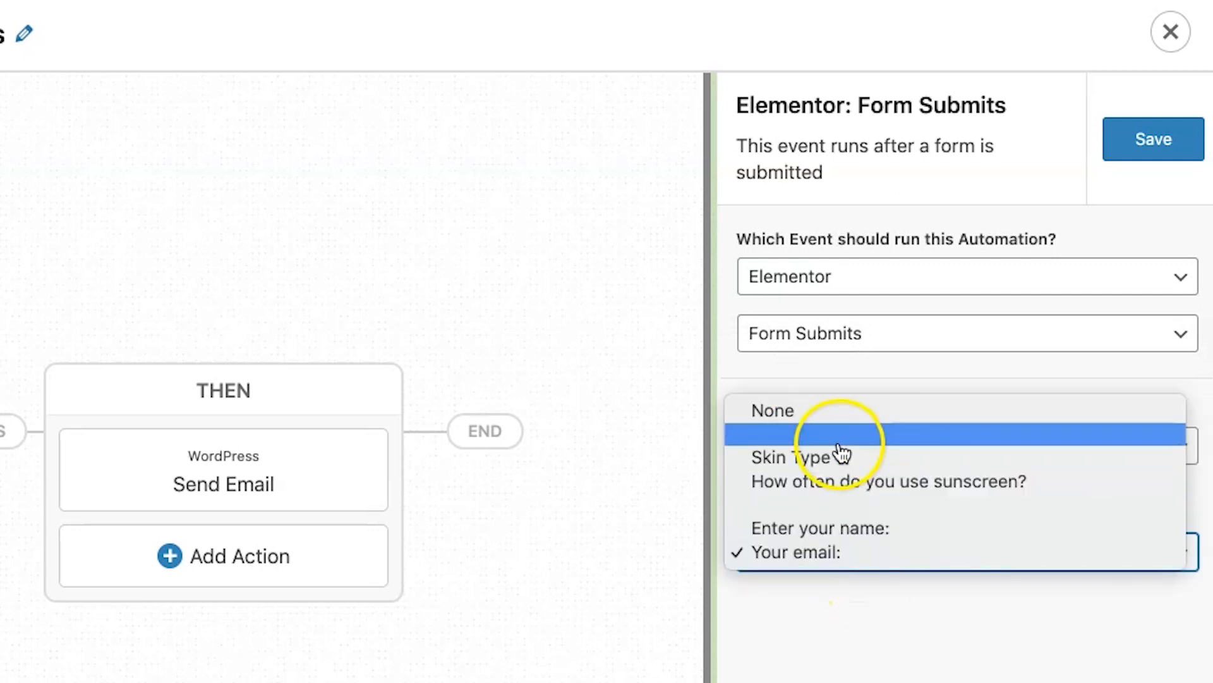
click(817, 553)
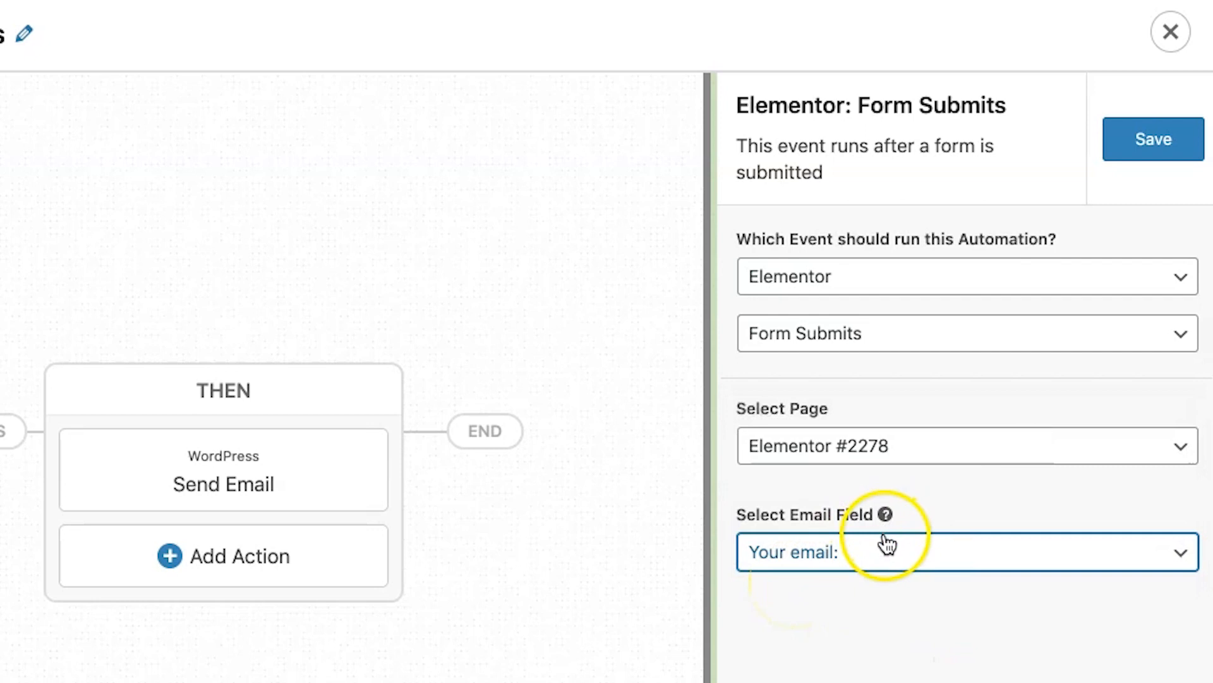
click(825, 558)
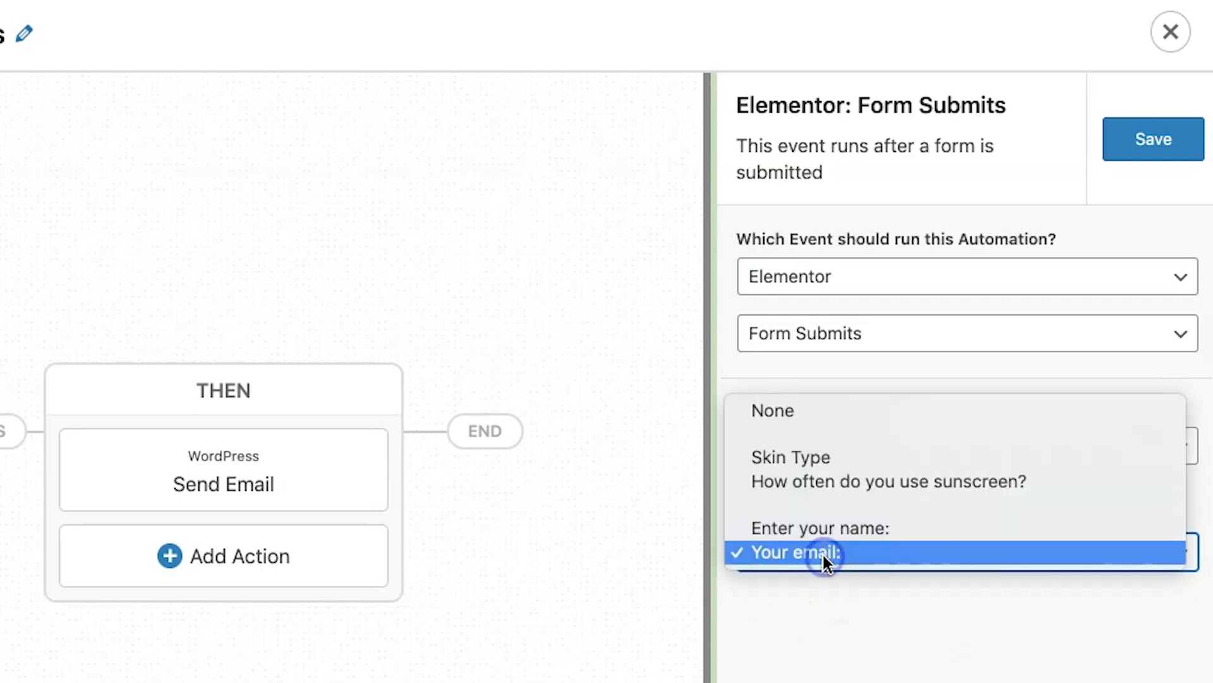
click(815, 560)
click(1153, 148)
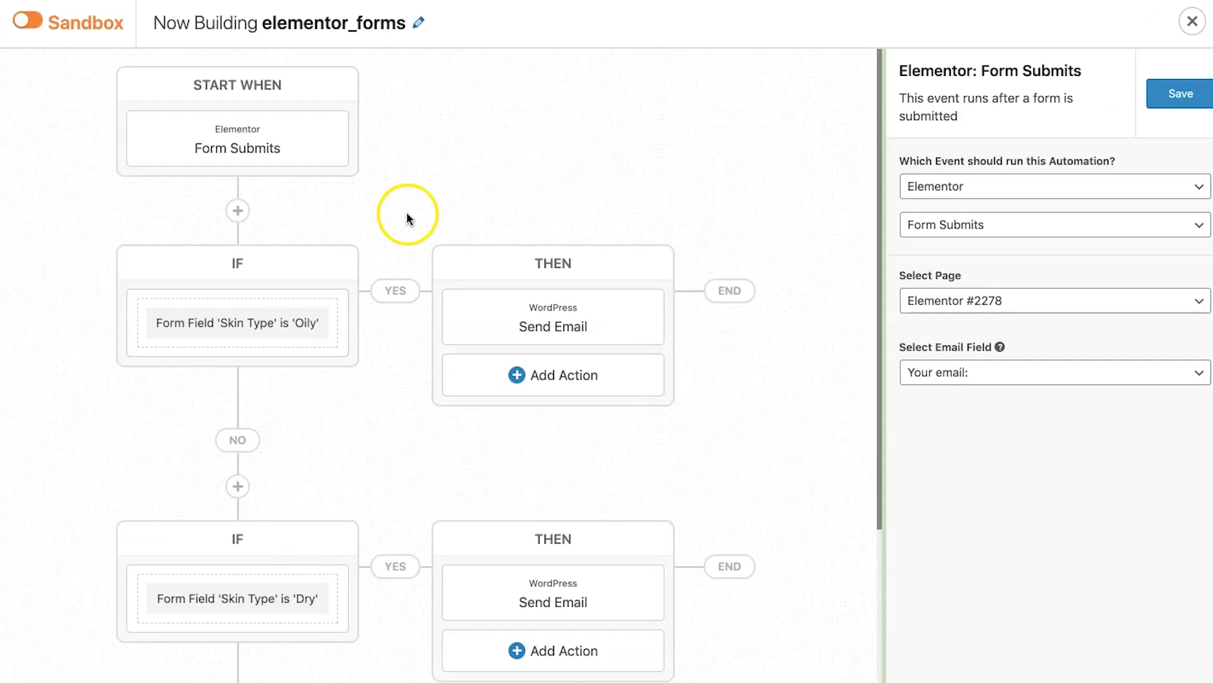
Step: Review the condition for Skin Type "Oily" and the template, recipient, subject and body of its Send Email action
scroll(407, 217, down, 3)
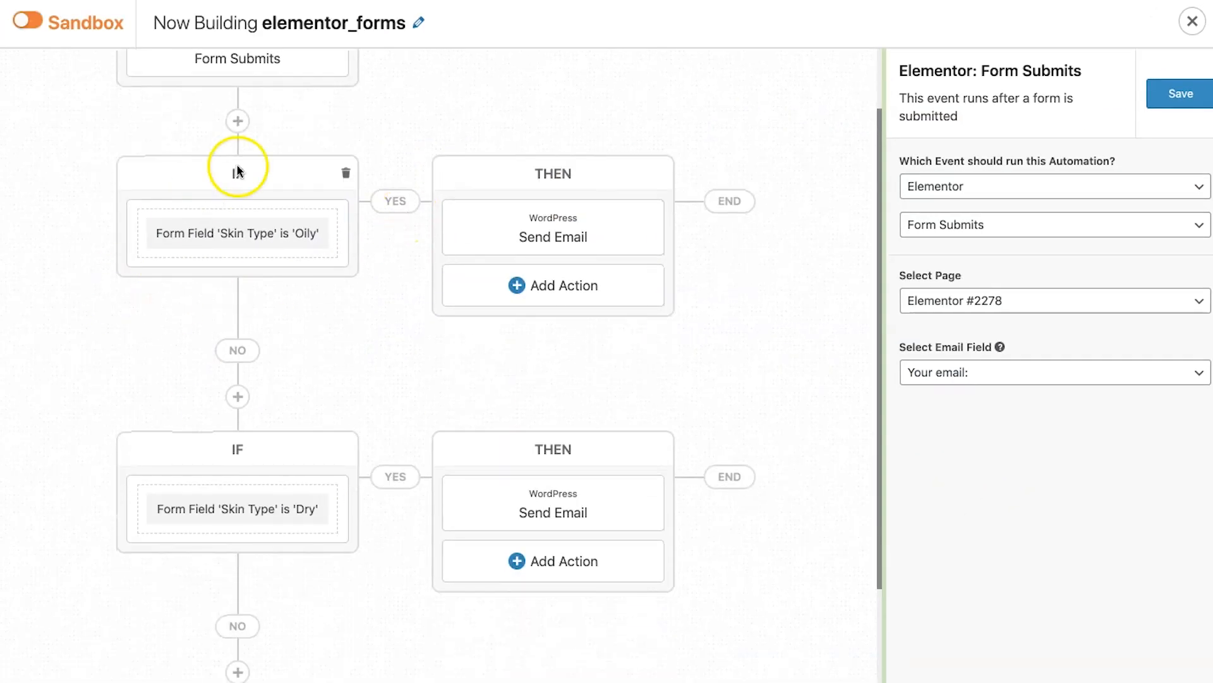
scroll(244, 209, up, 1)
click(247, 281)
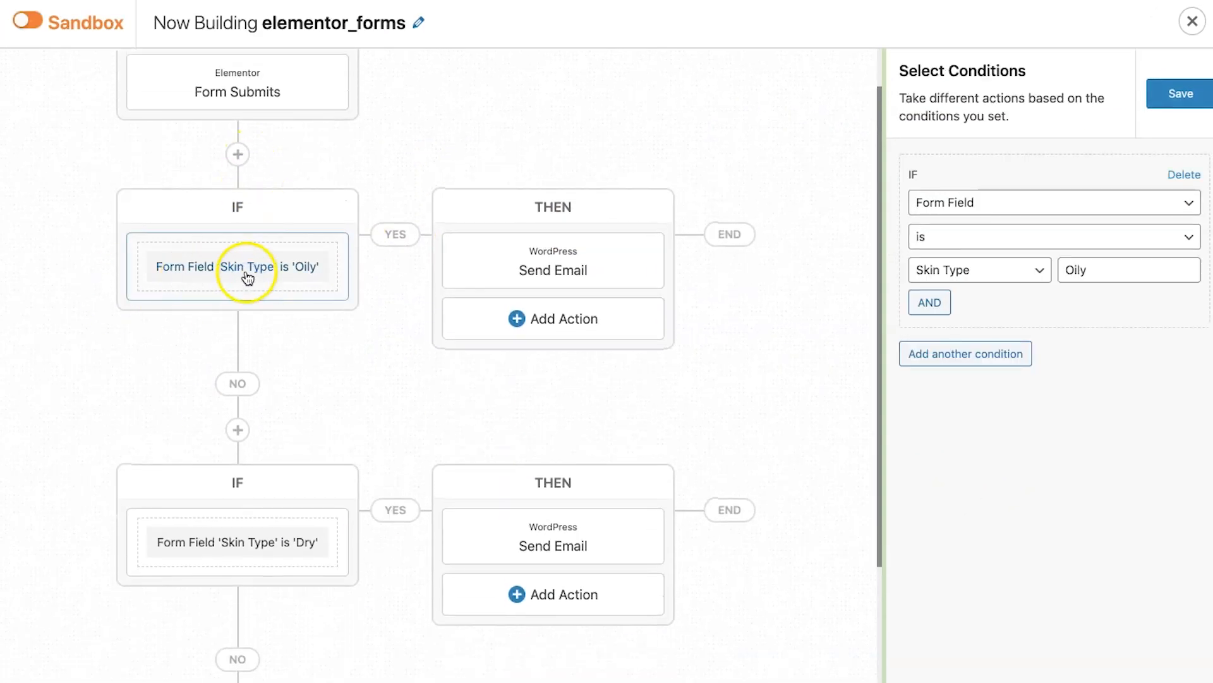
click(511, 261)
scroll(964, 434, down, 3)
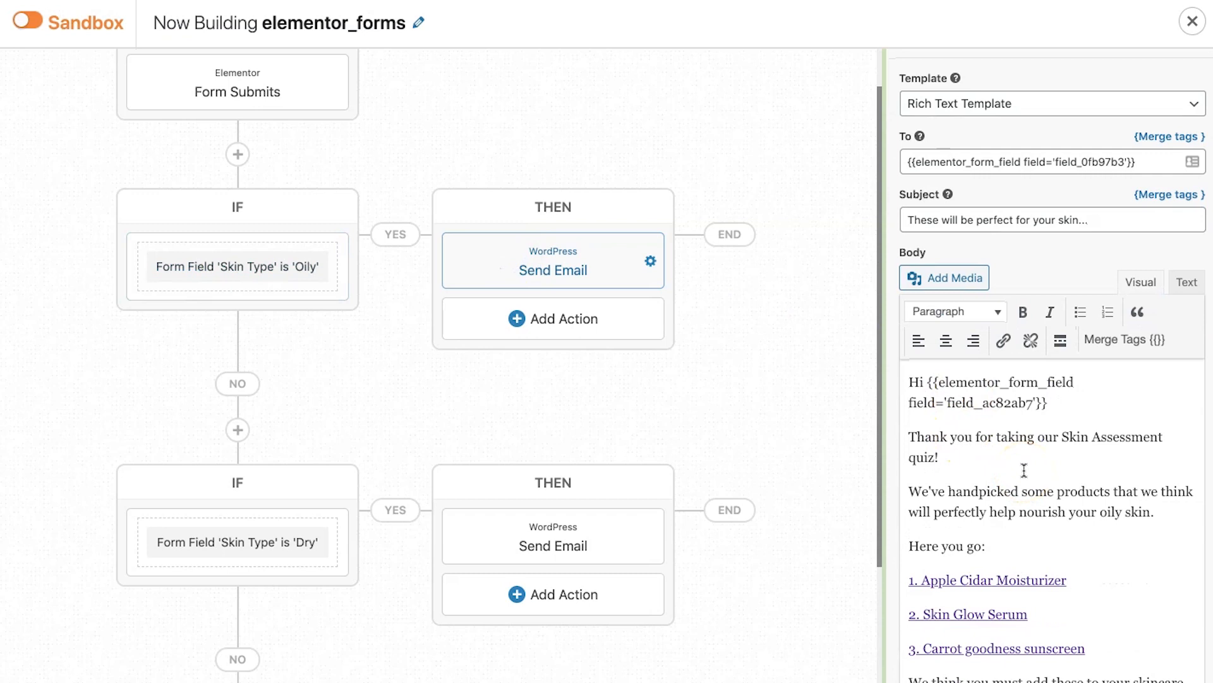
scroll(474, 436, down, 2)
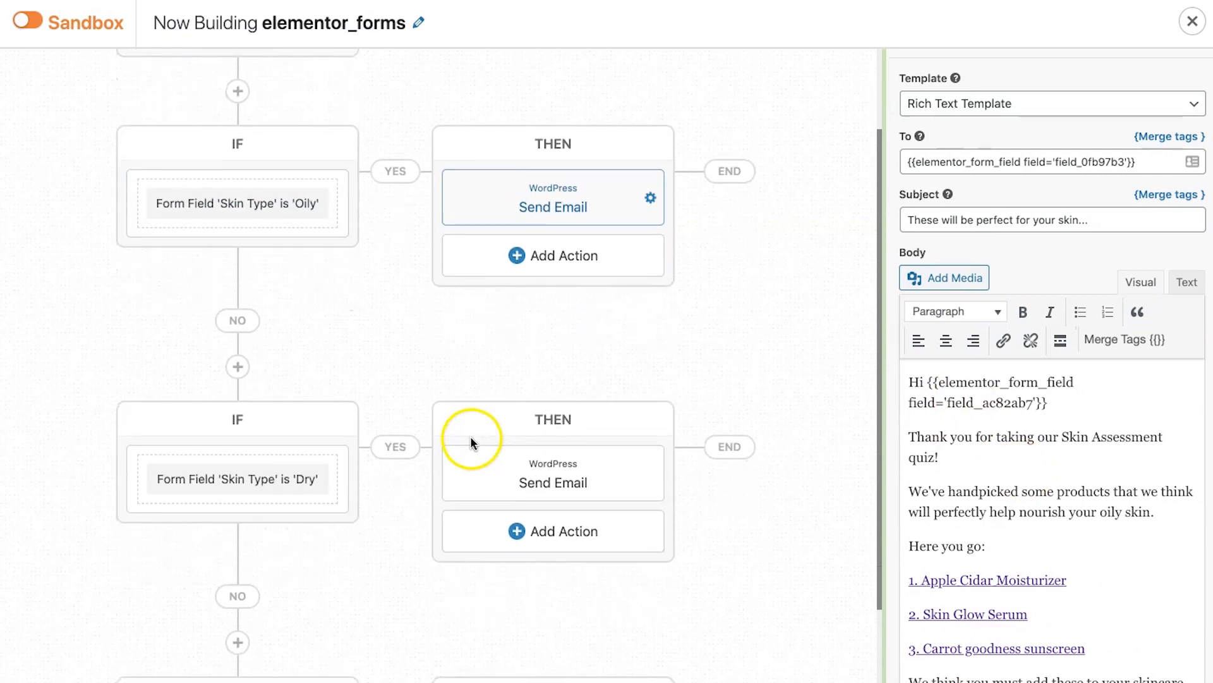
scroll(962, 535, down, 1)
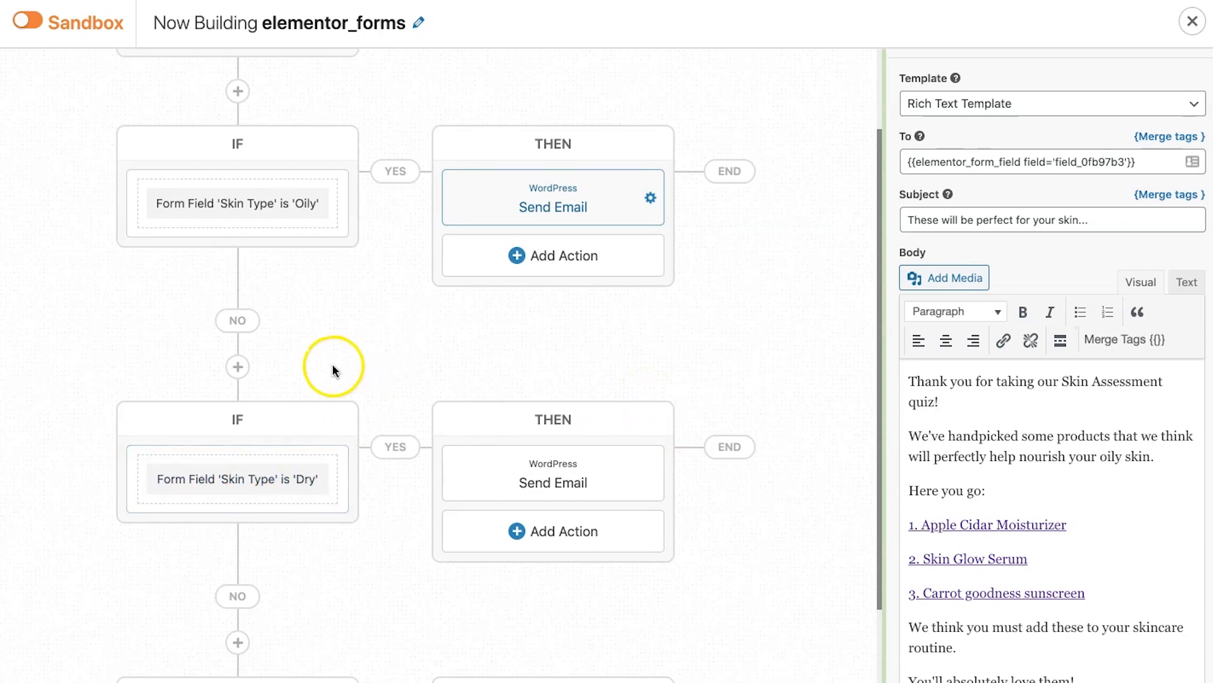
Step: Examine the condition for Skin Type "Dry" and look over the automation's remaining branches
scroll(320, 373, down, 3)
click(238, 319)
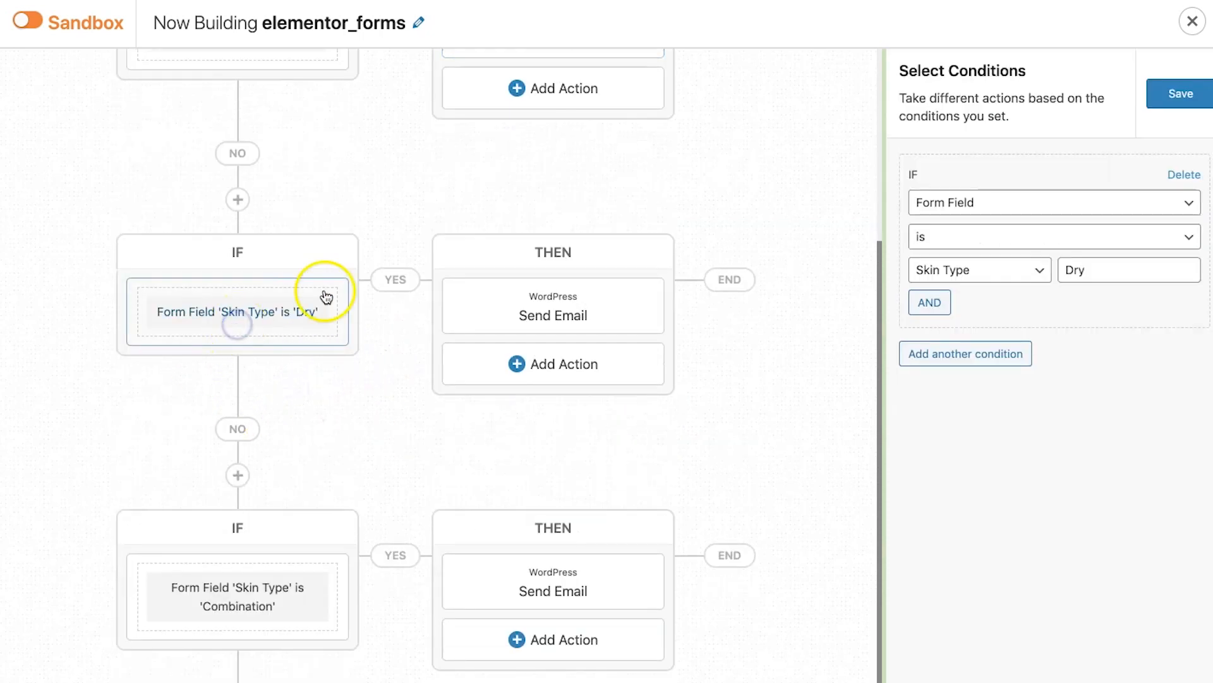
scroll(406, 441, down, 1)
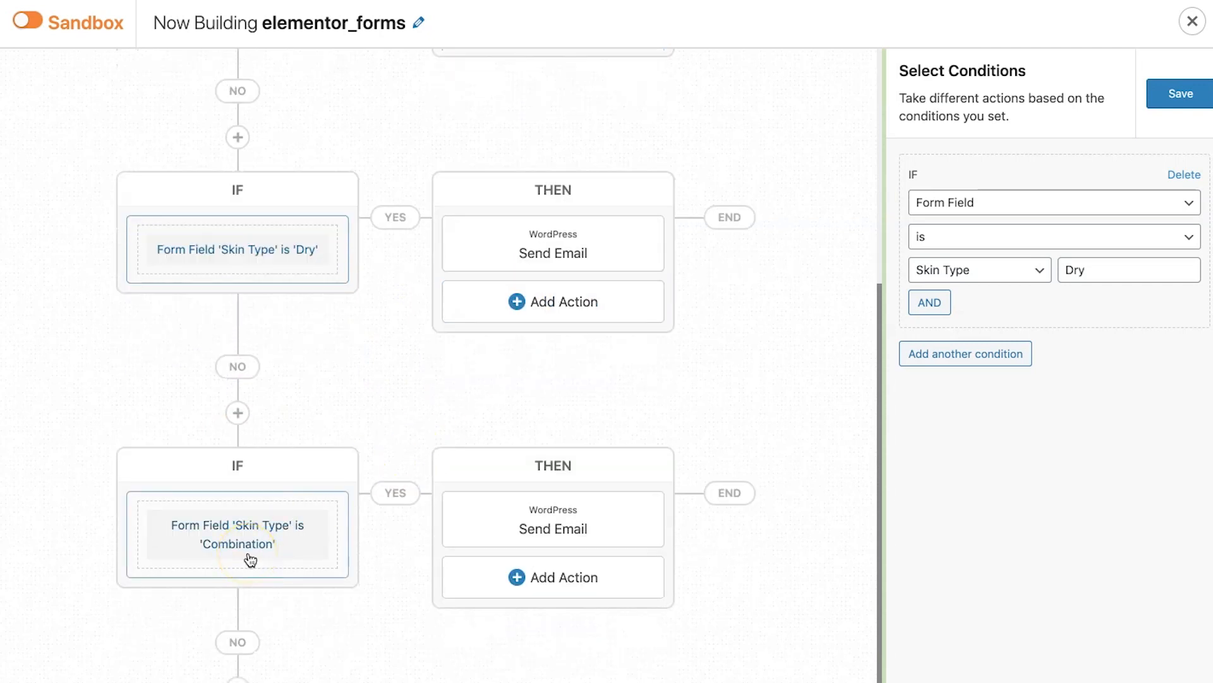
scroll(385, 379, up, 5)
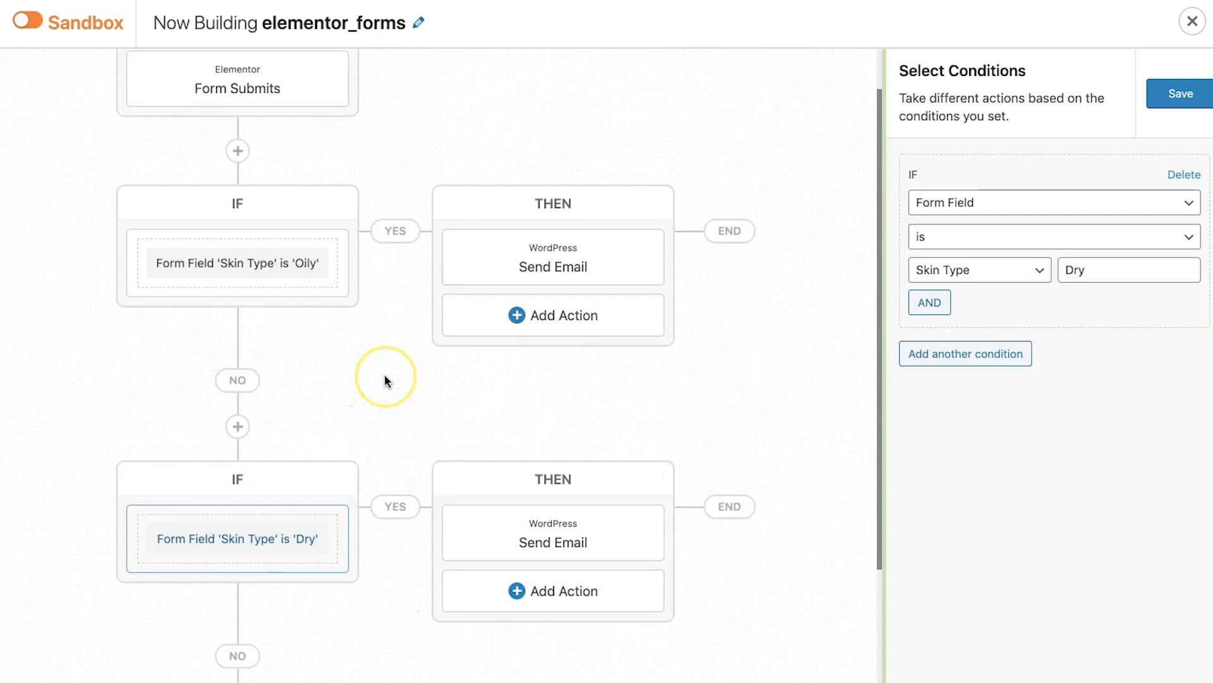
scroll(384, 380, up, 1)
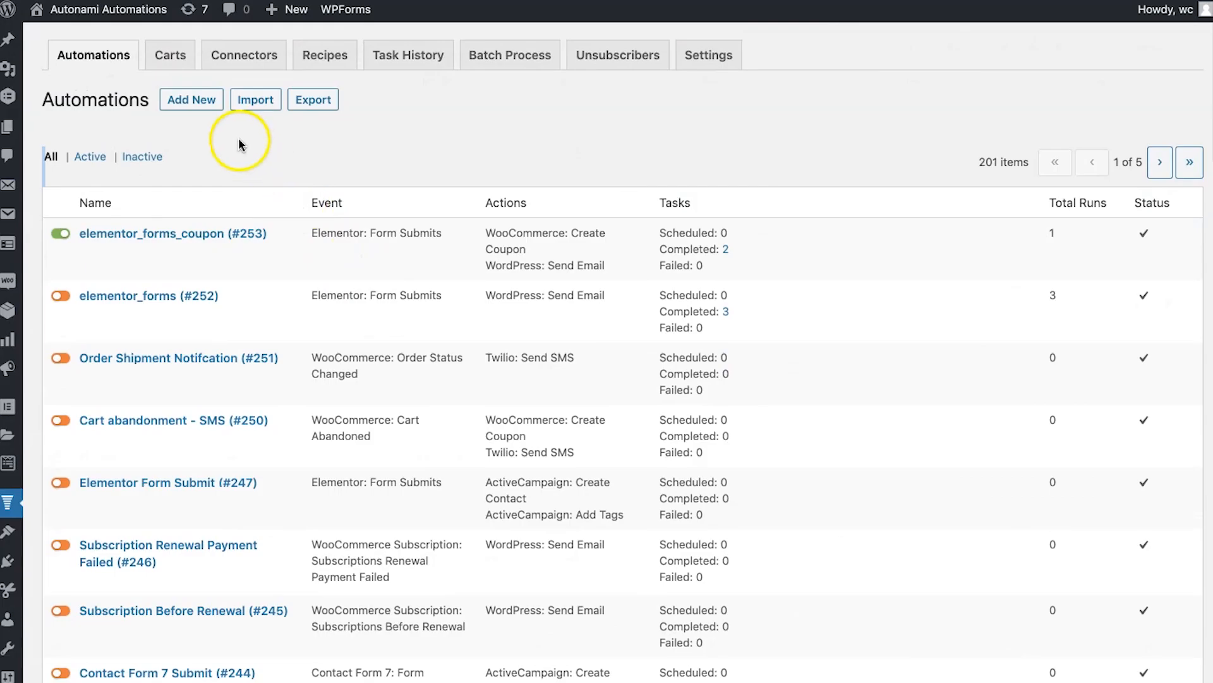
Step: Create a new automation and rename it "Elementor Forms_Skincare"
click(194, 101)
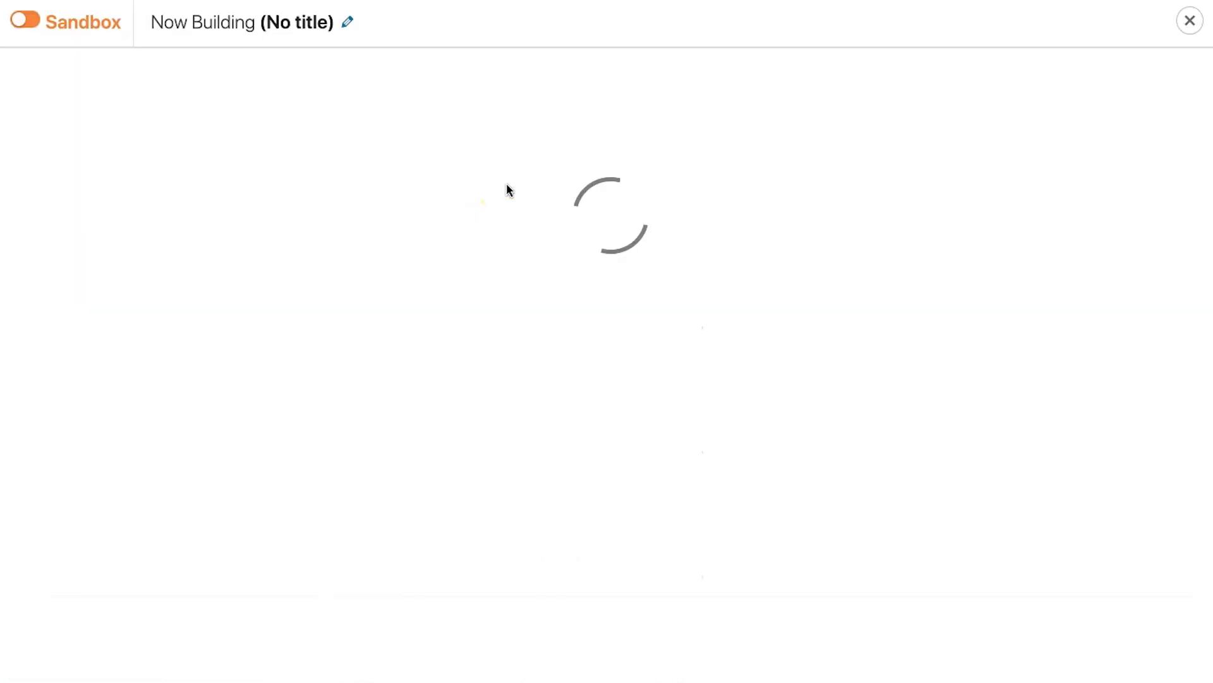
click(348, 25)
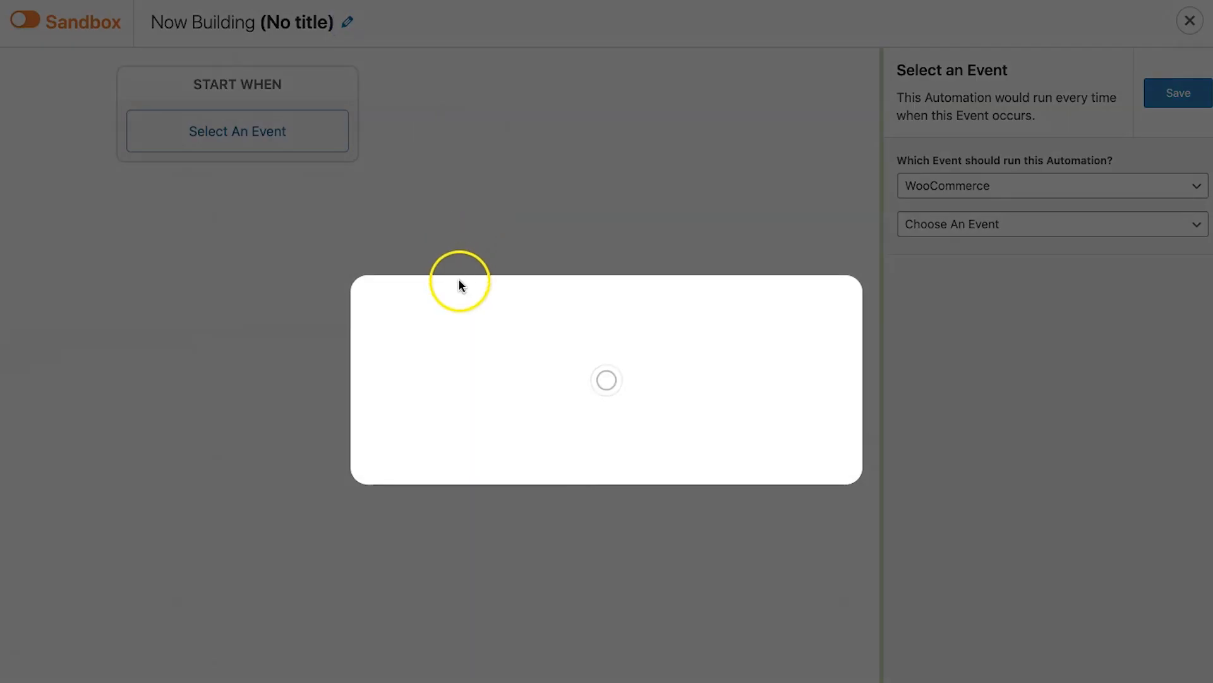
click(494, 367)
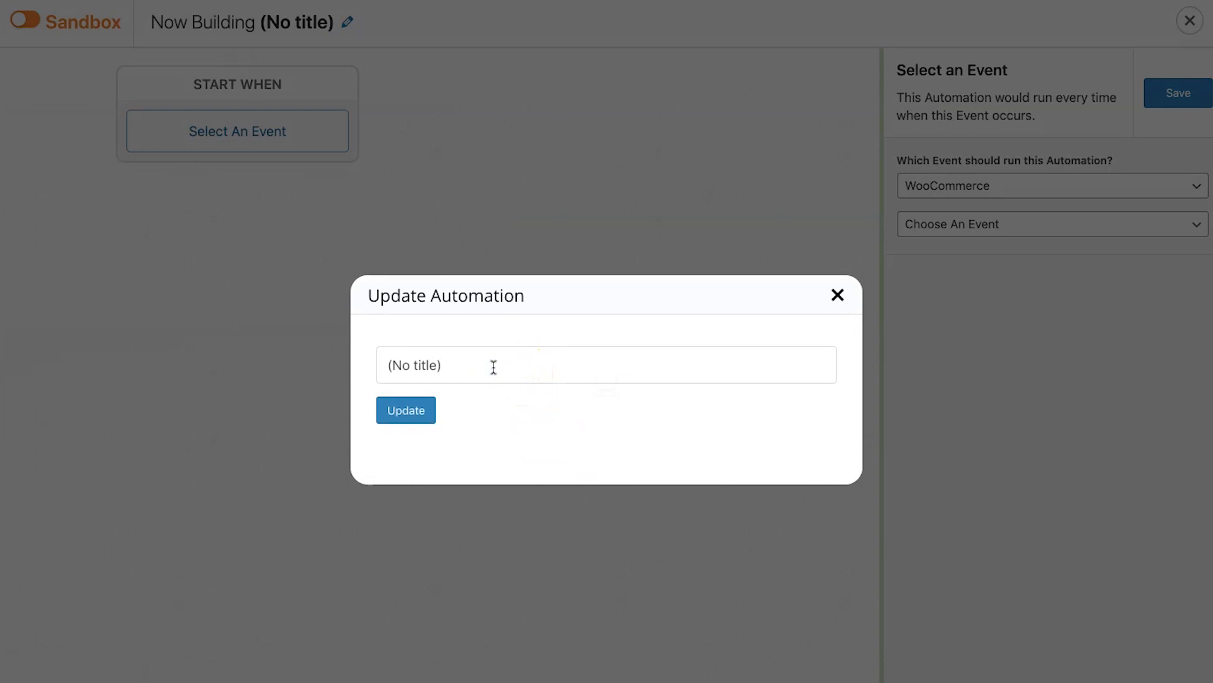
triple_click(465, 366)
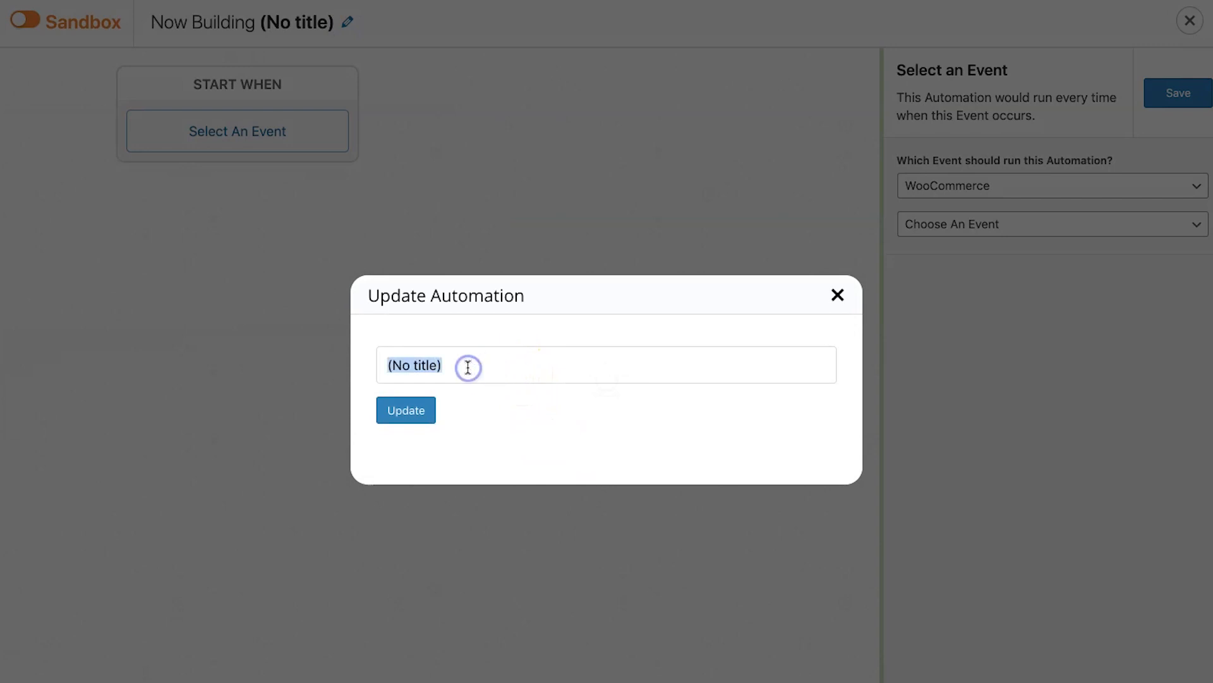
text(Elementor Forms_Skincare)
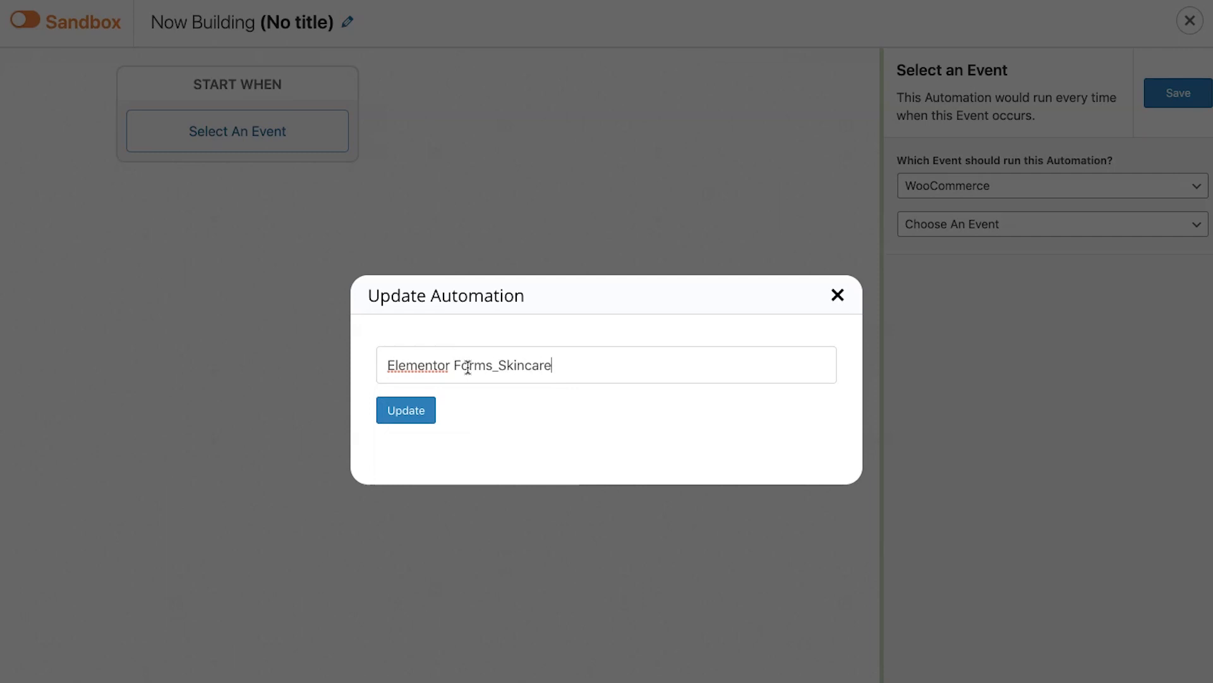
click(388, 414)
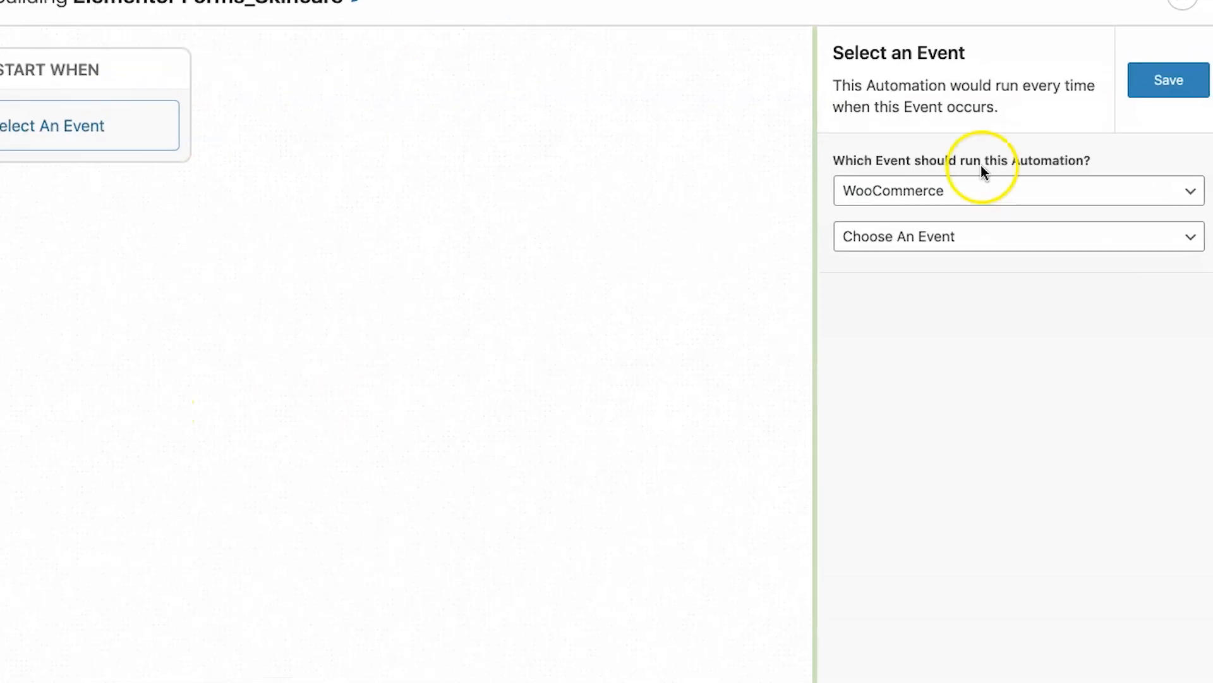
Step: Set the automation's start event to Elementor's Form Submits and select page Elementor #2278
click(959, 219)
click(753, 490)
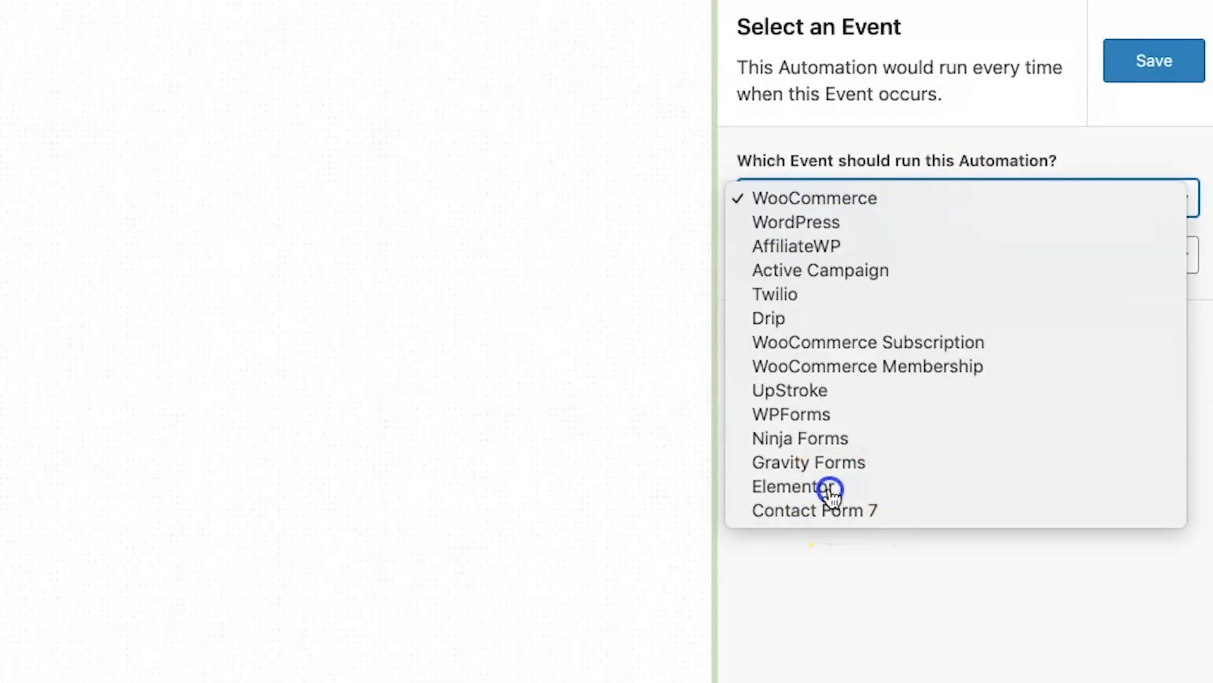
click(794, 253)
click(808, 329)
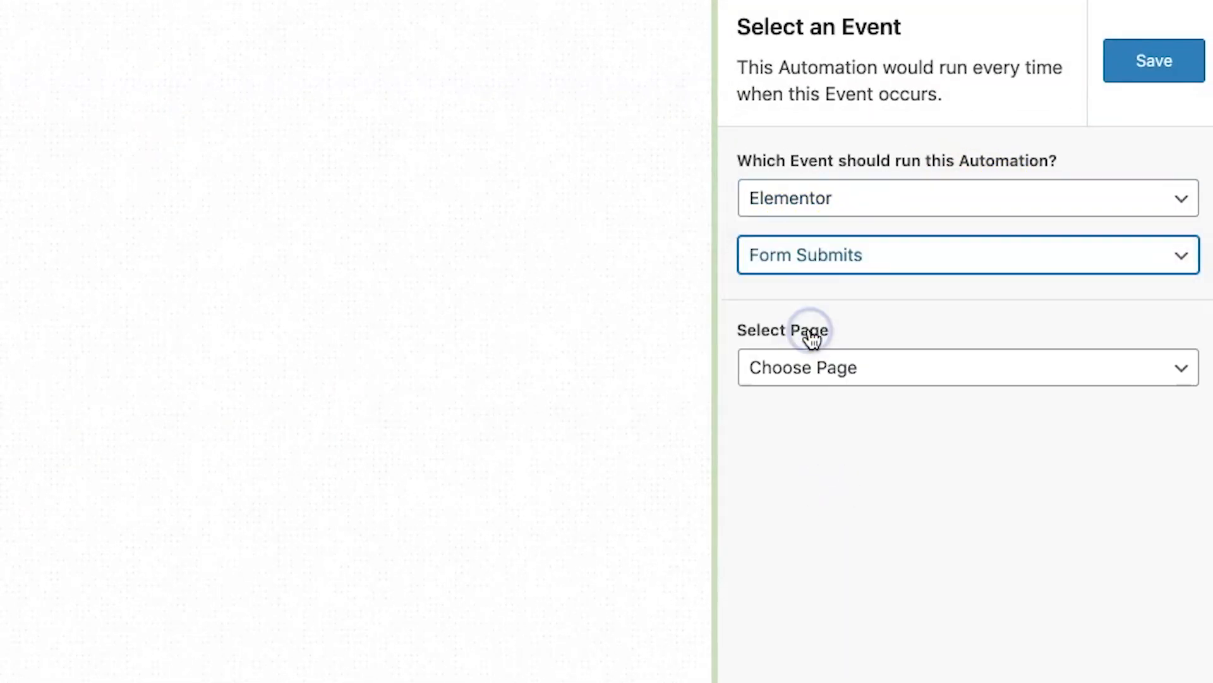
click(812, 372)
click(836, 465)
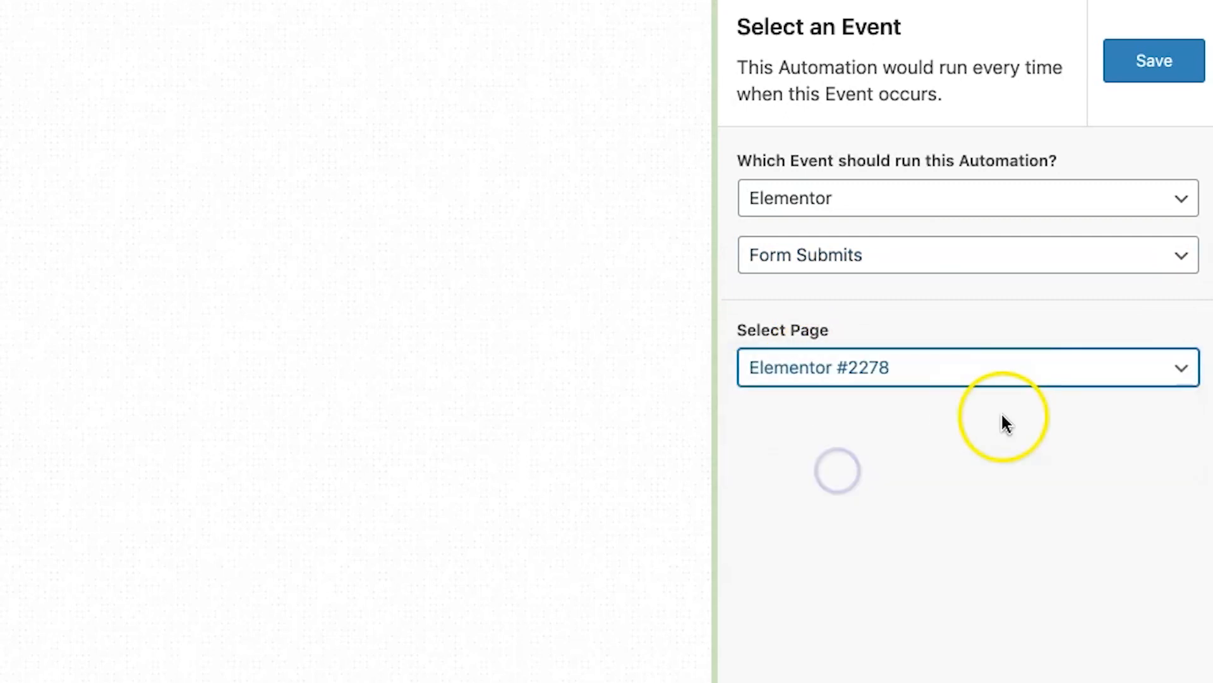
Step: Set the form event's email field to "Your email:" and save the event
click(952, 465)
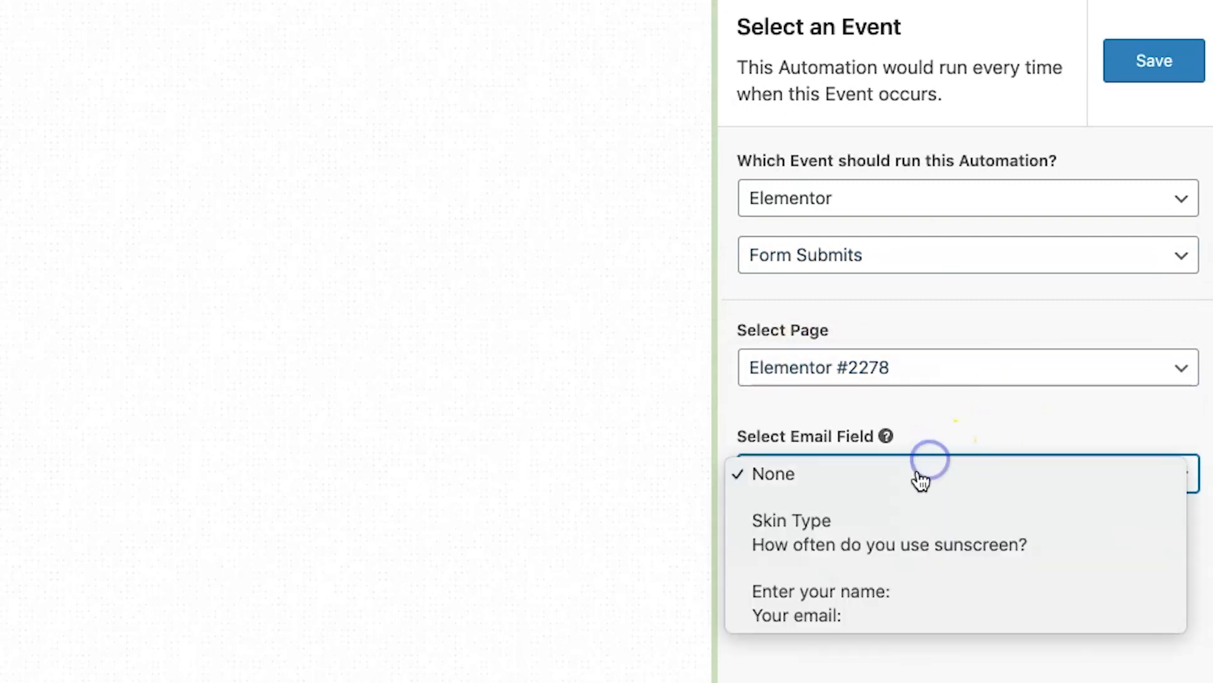
click(845, 613)
click(1149, 60)
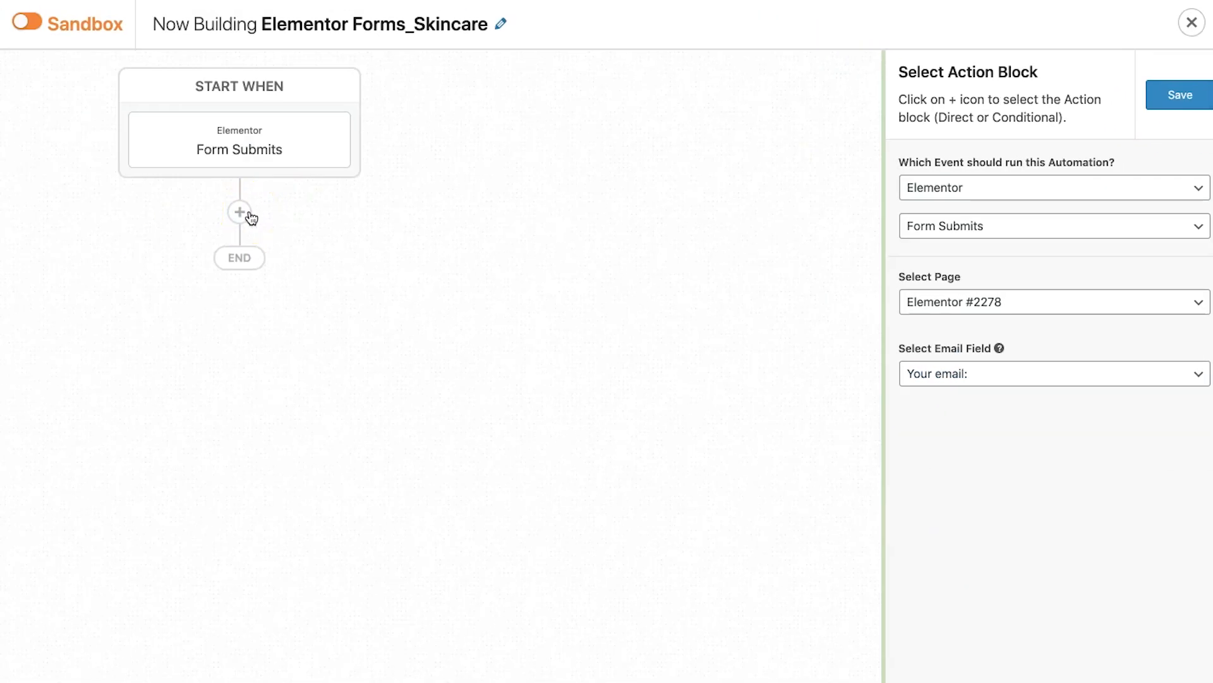
Step: Add a Conditional Action after the Form Submits start event
click(247, 215)
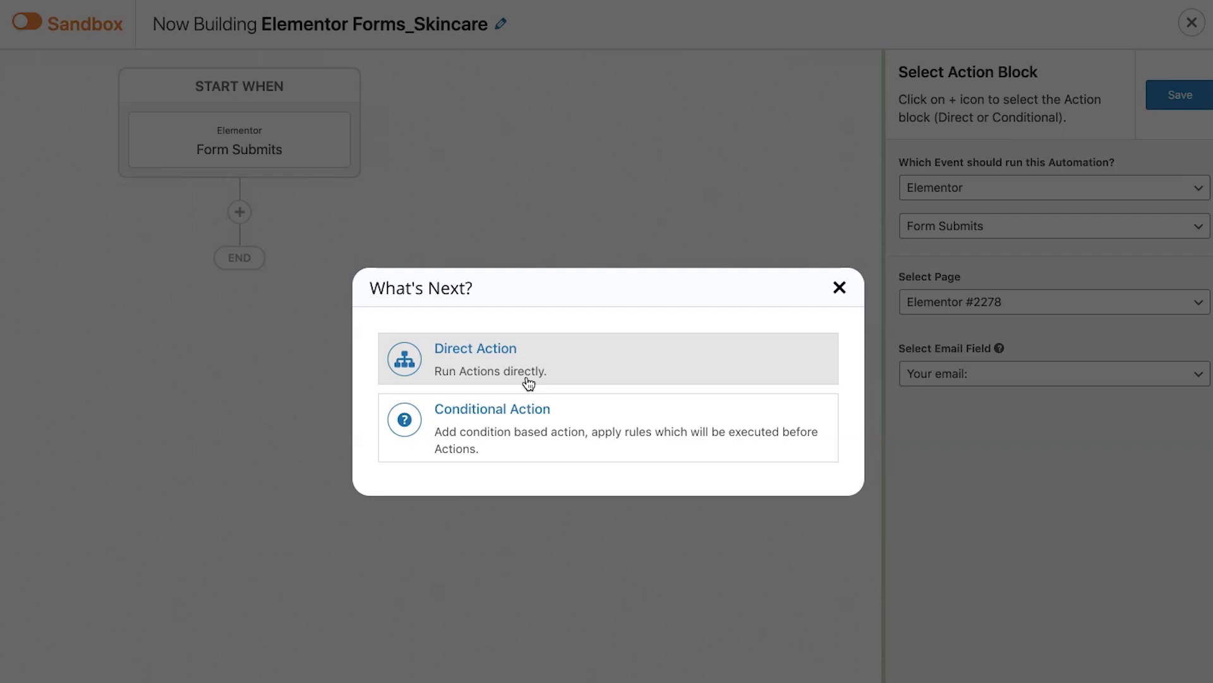
click(487, 377)
click(469, 428)
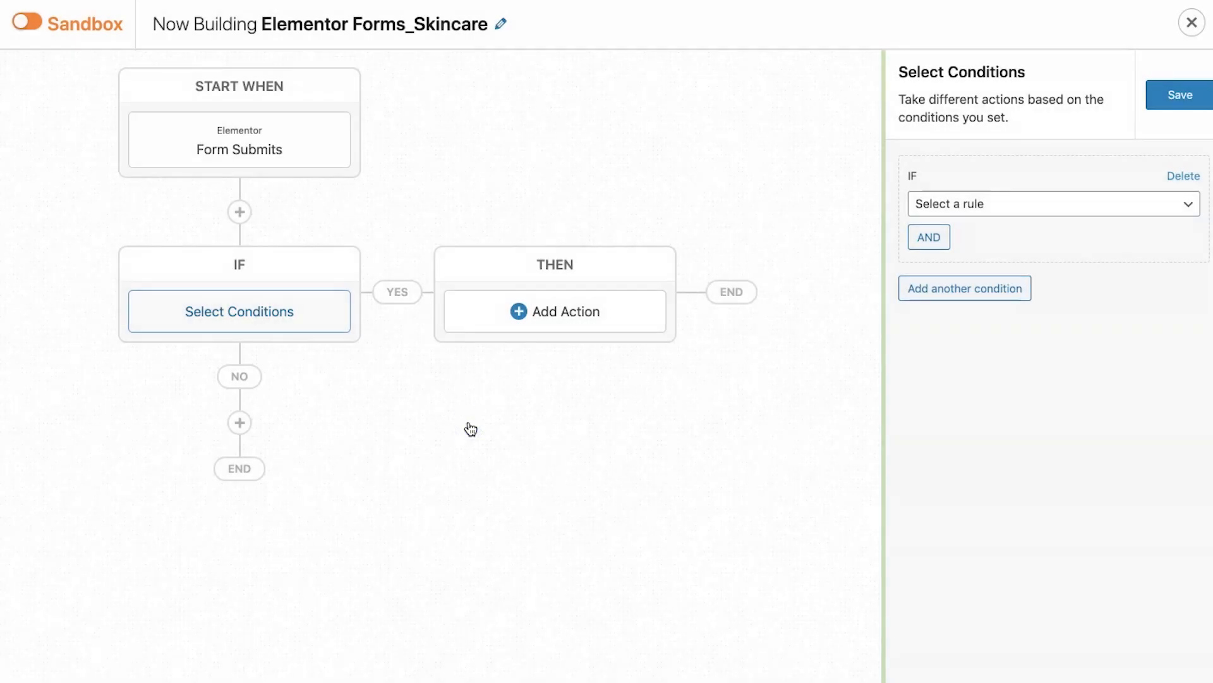
Step: Set the IF condition to Form Field "Skin Type" is "Dry" and save it
click(319, 279)
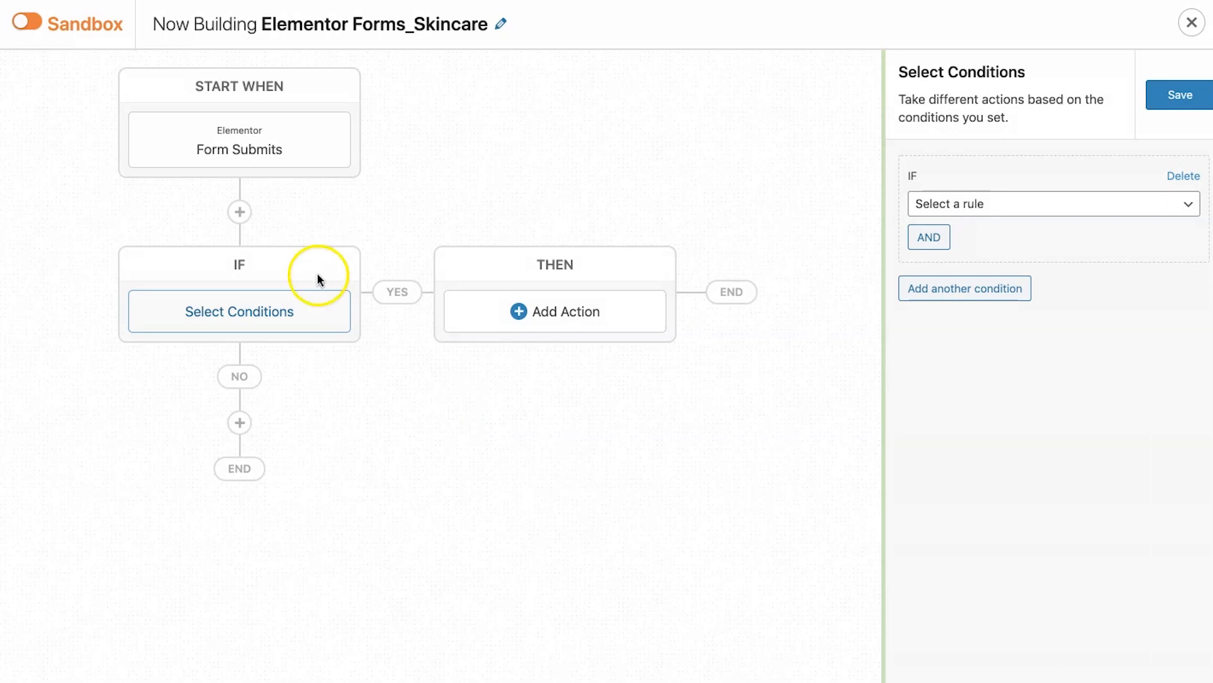
click(258, 305)
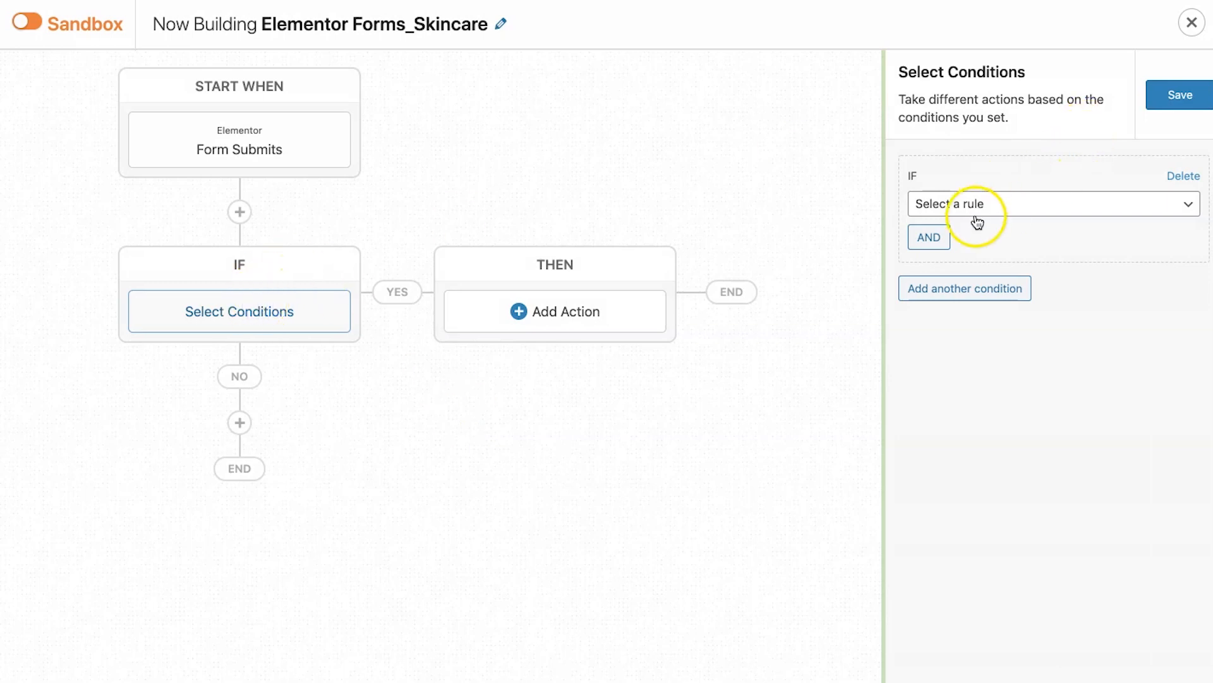
click(920, 199)
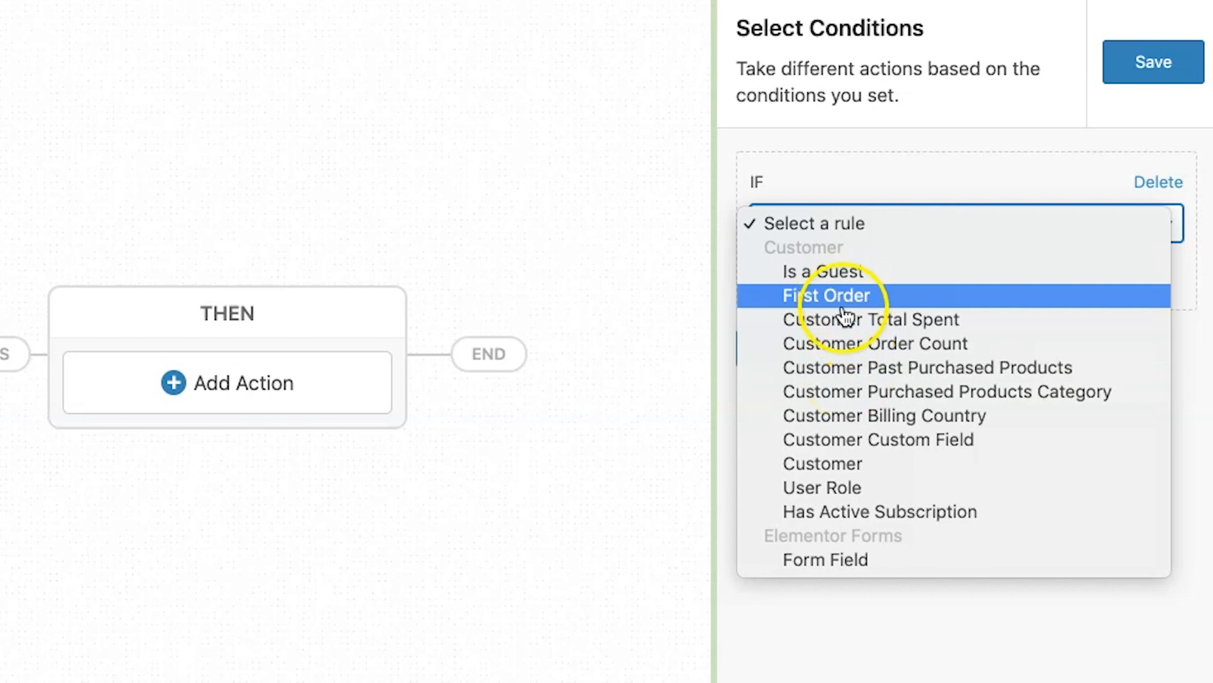
click(842, 563)
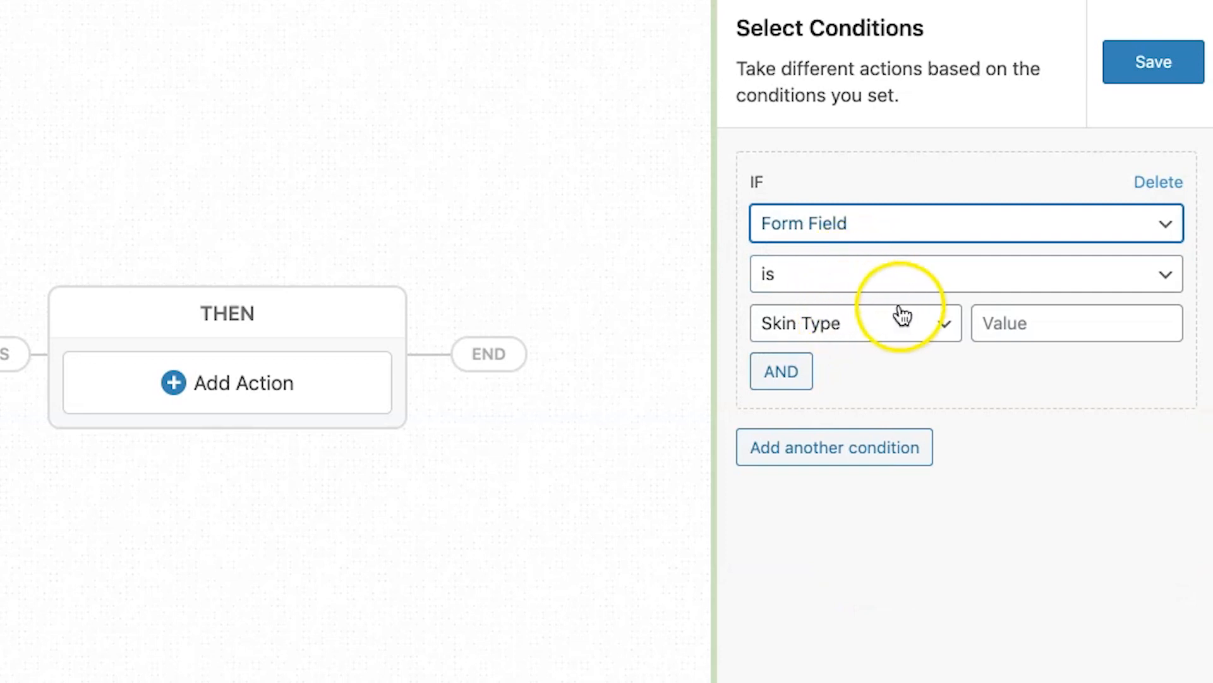
click(874, 322)
click(871, 324)
click(1043, 330)
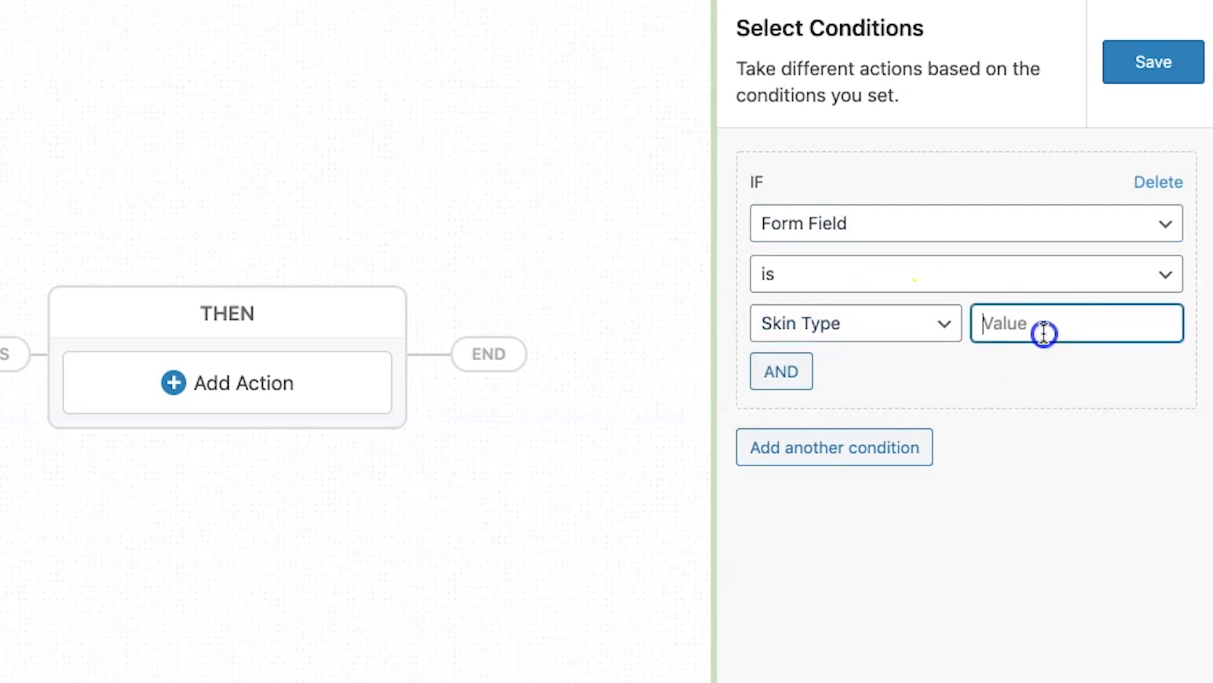
text(Dry)
click(1072, 393)
click(920, 348)
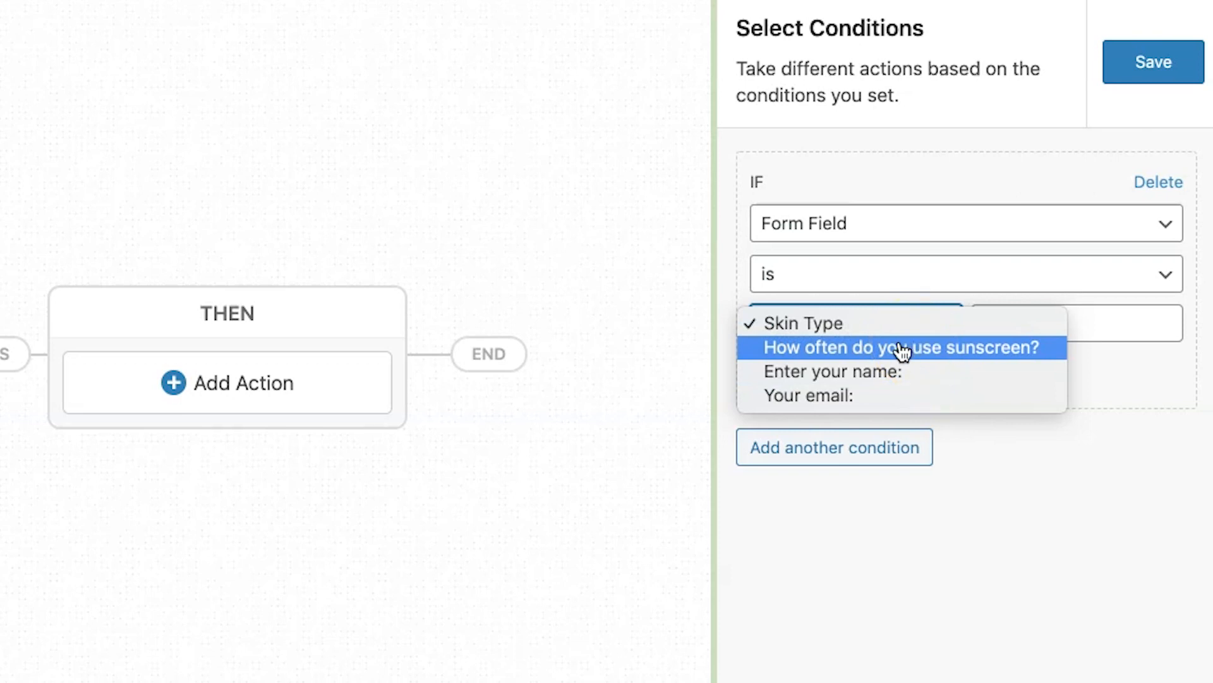
click(896, 355)
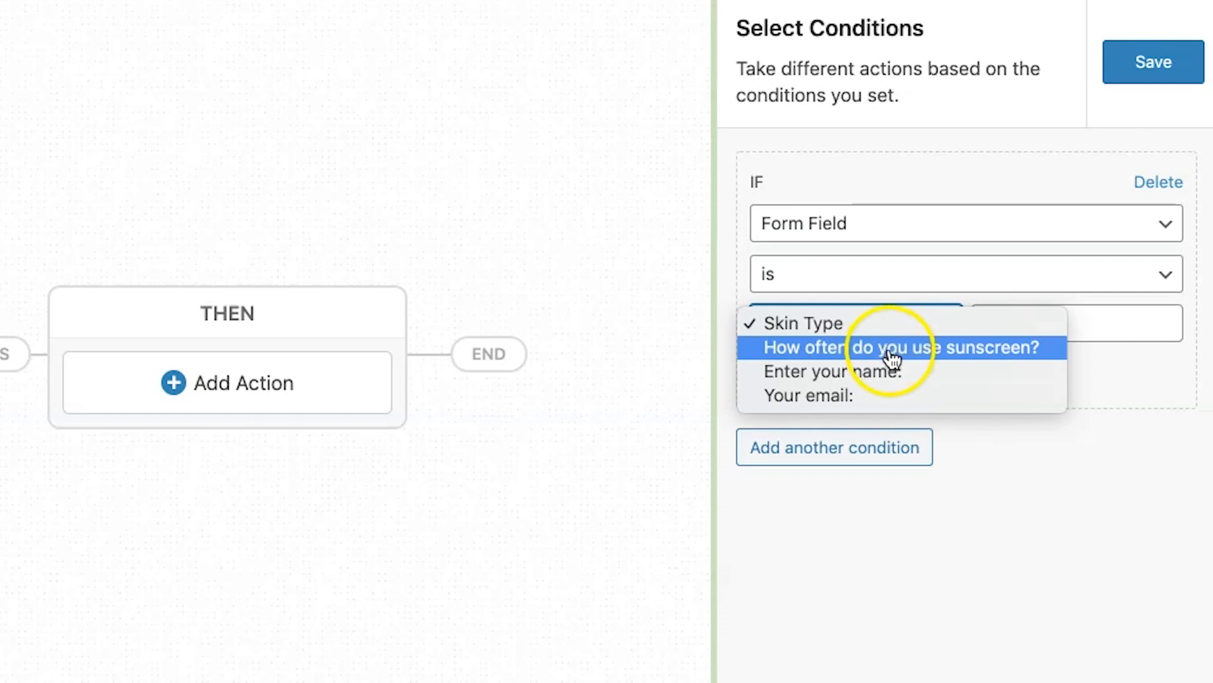
click(983, 444)
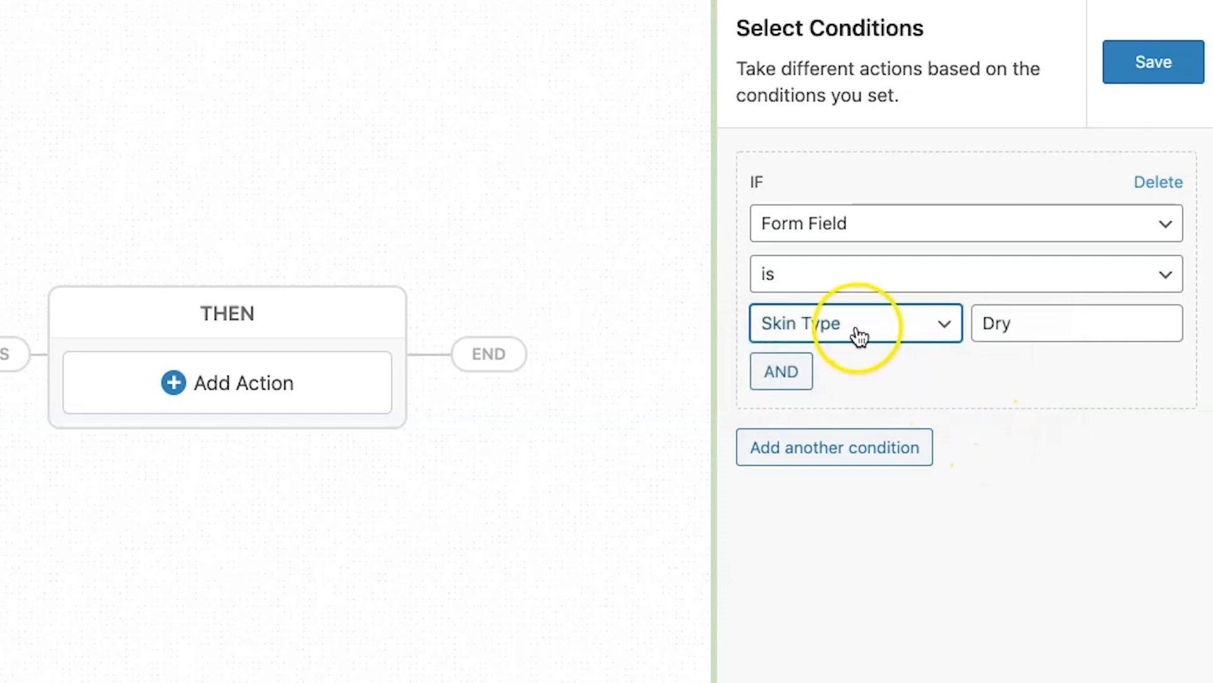
click(1138, 74)
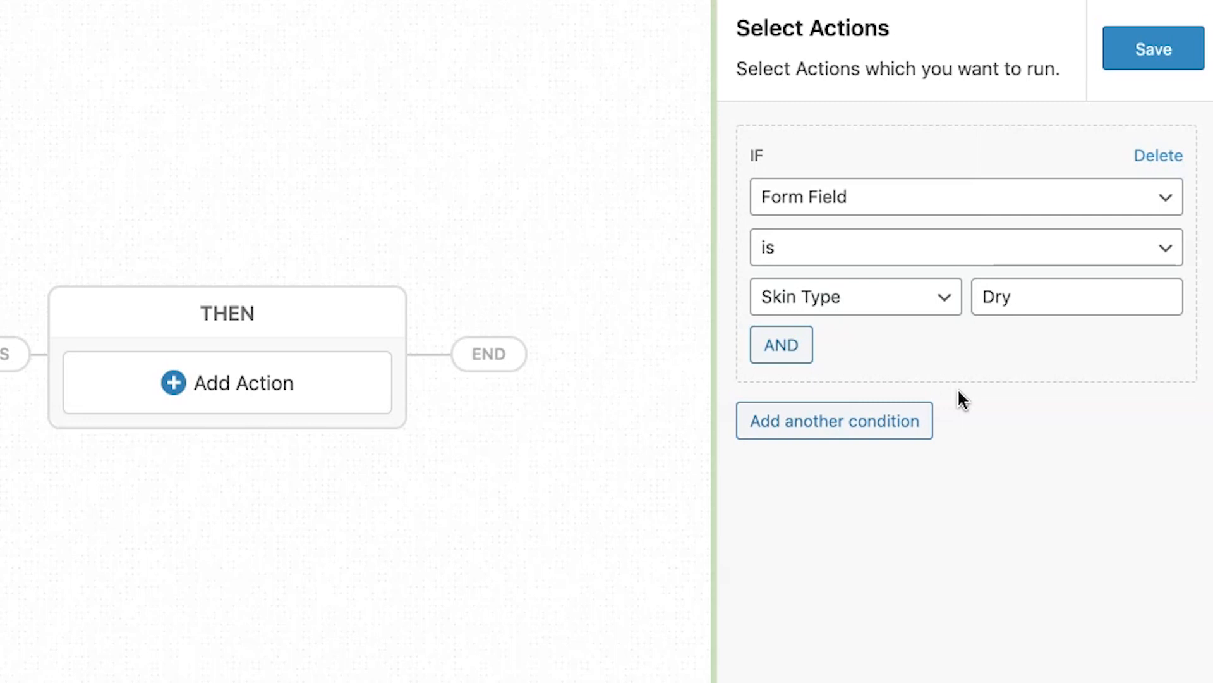
Step: Add an alternative OR condition where Form Field "How often do you use sunscreen?" is "Never"
click(842, 423)
click(834, 504)
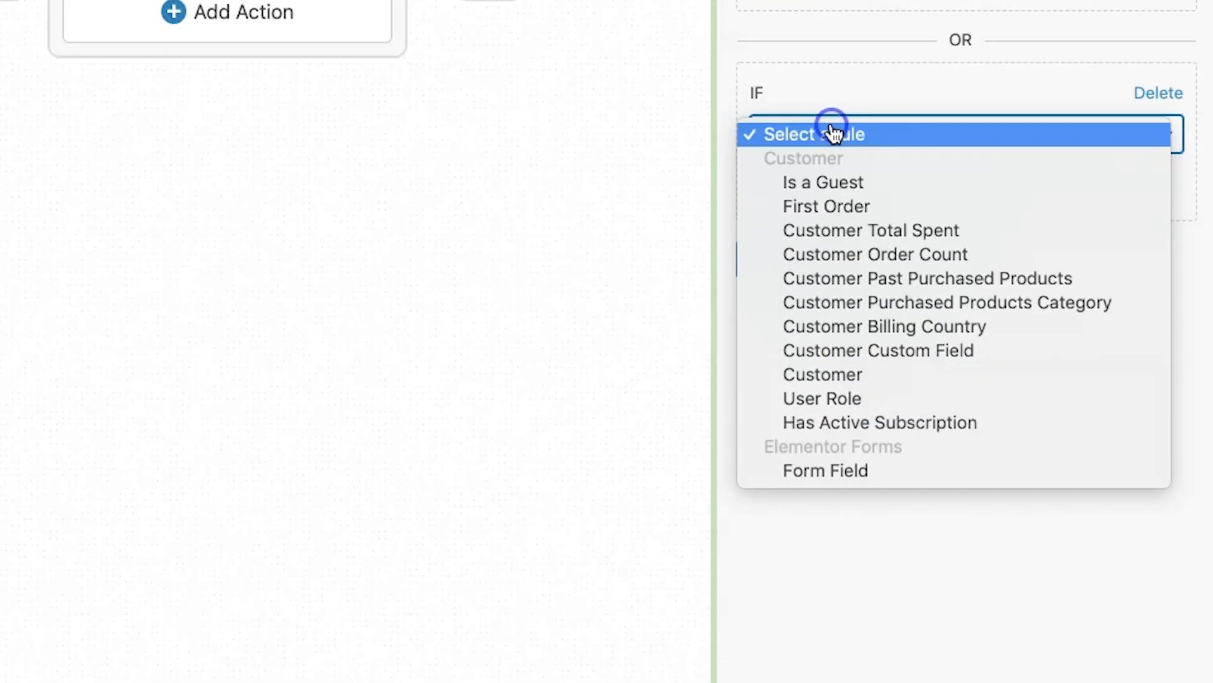
click(826, 468)
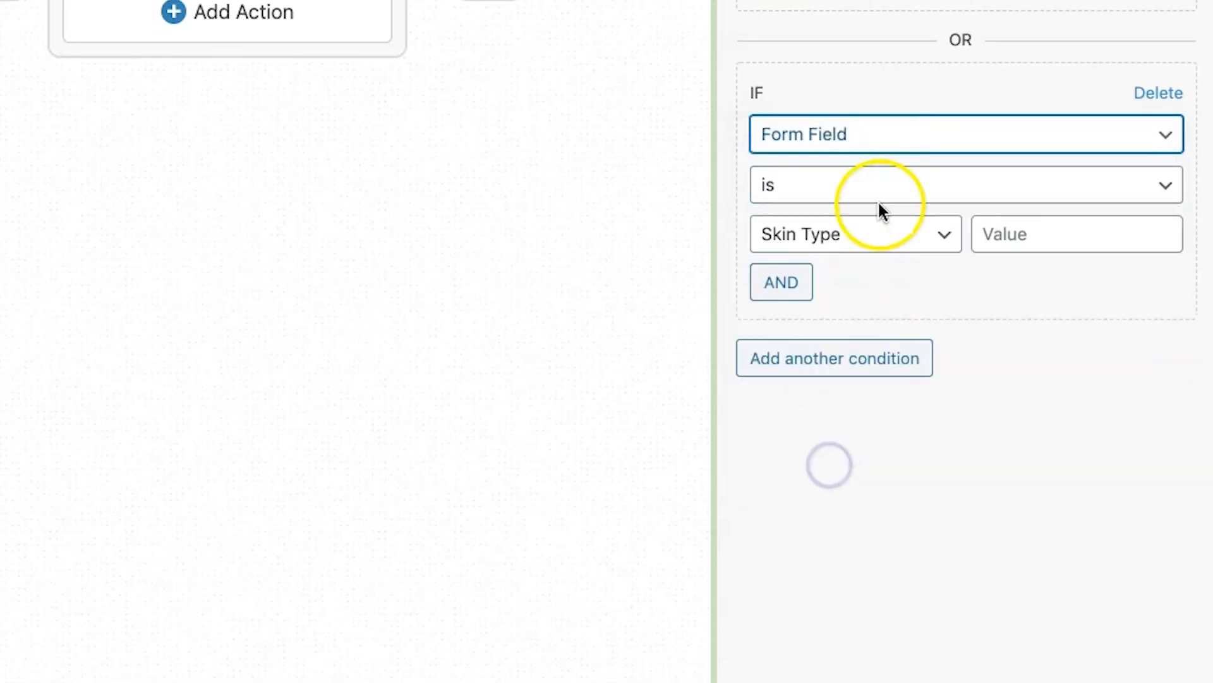
click(851, 235)
click(851, 256)
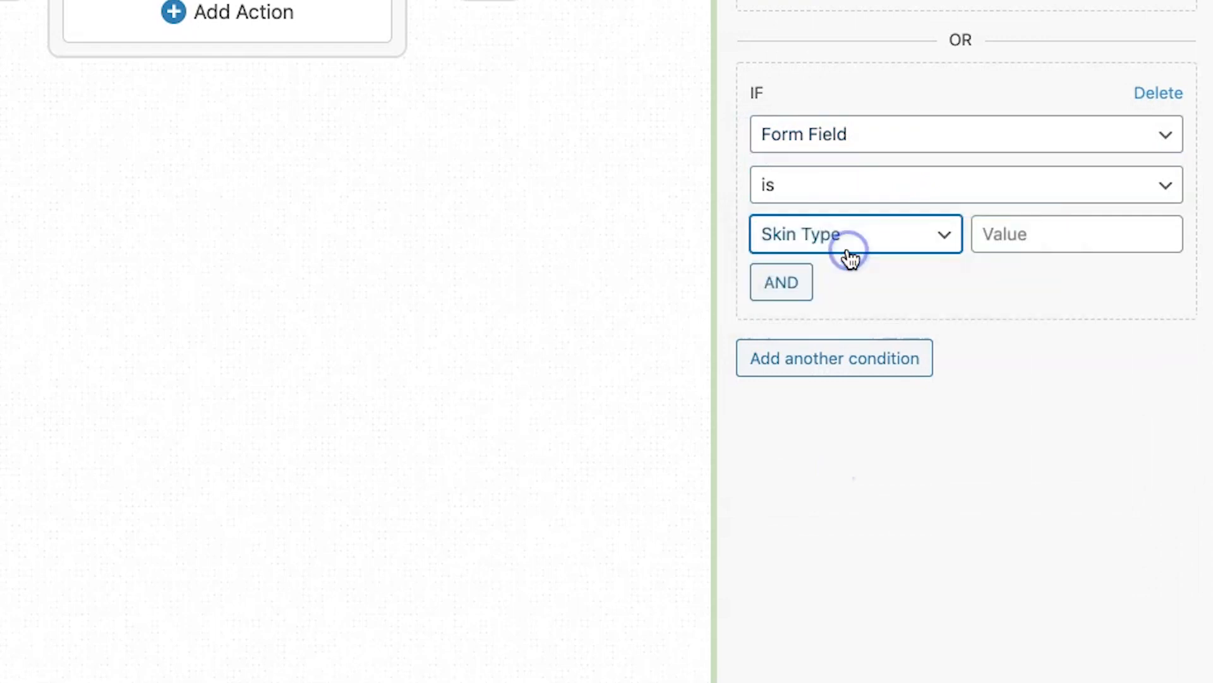
click(1029, 236)
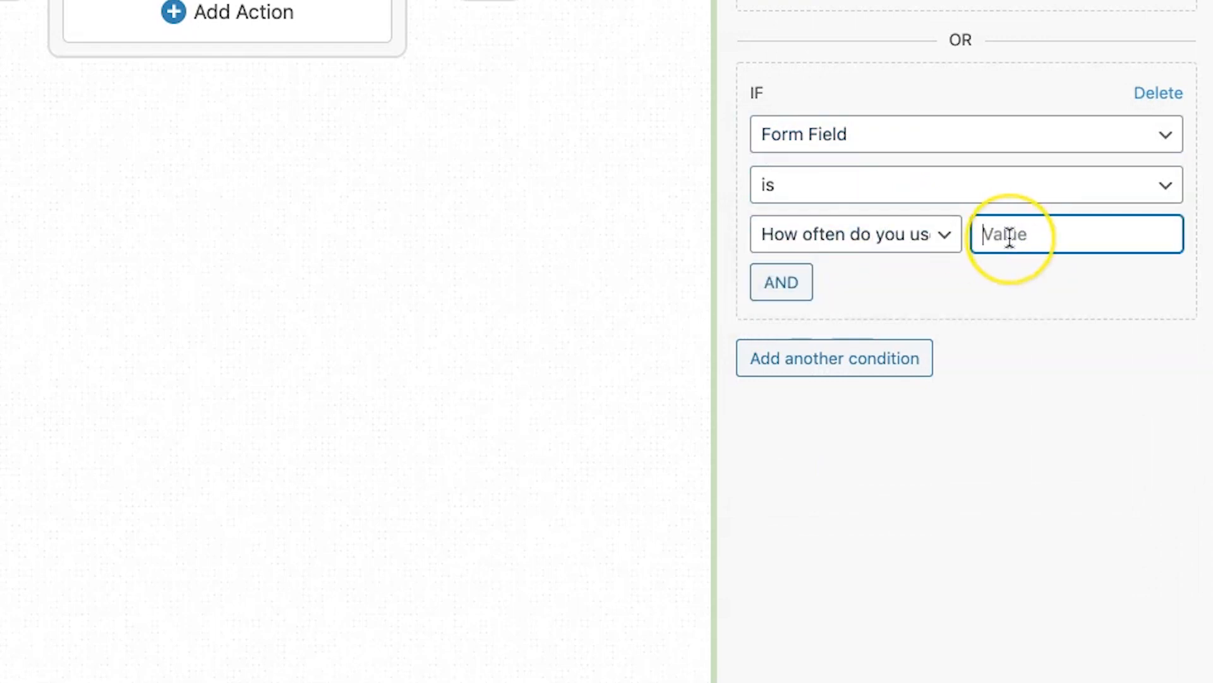
text(Never)
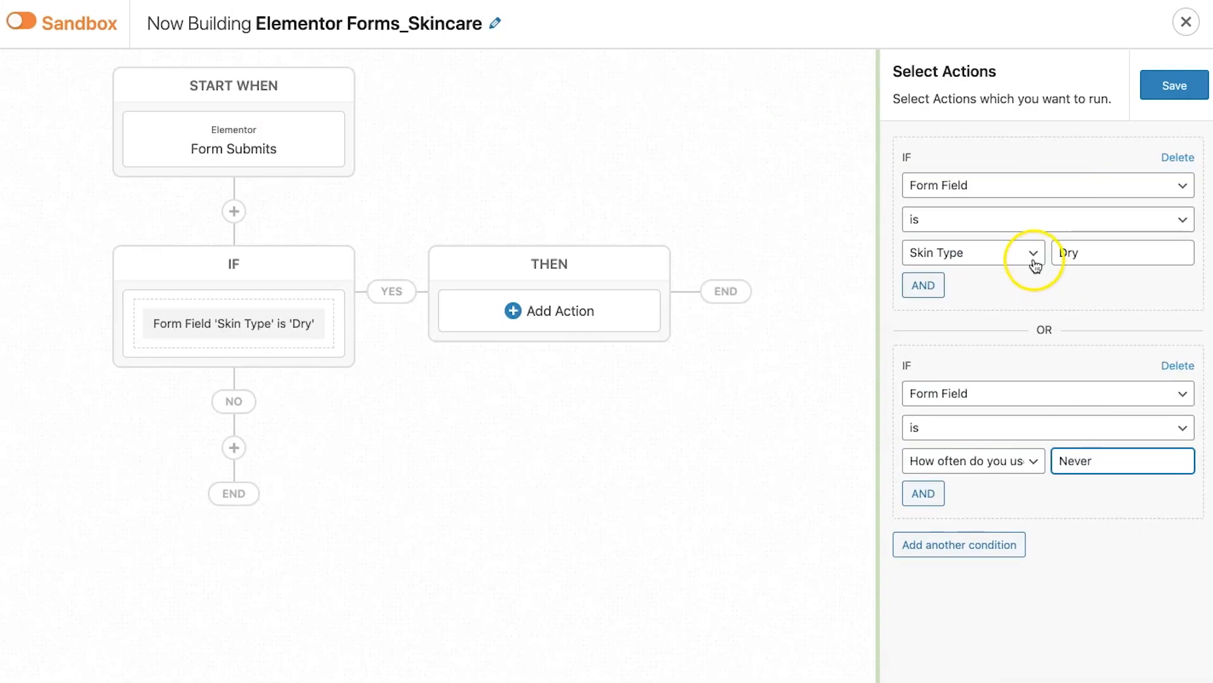
Step: Delete the sunscreen condition and save the remaining Skin Type condition
click(1179, 368)
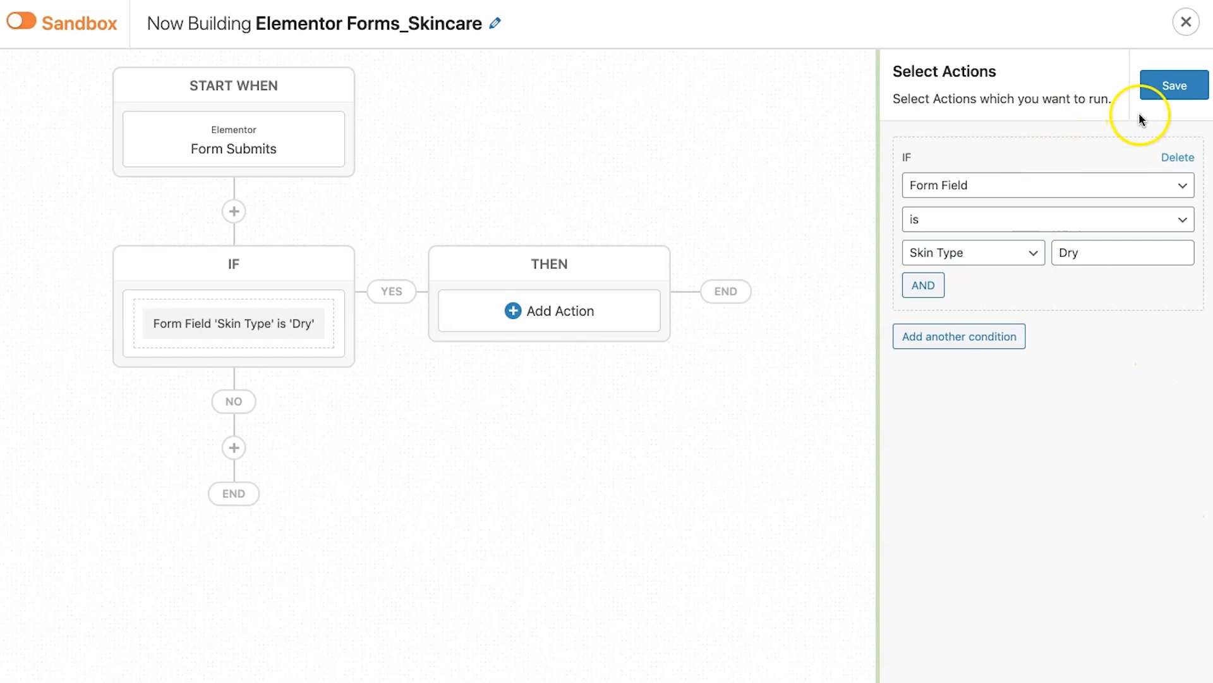
click(1174, 95)
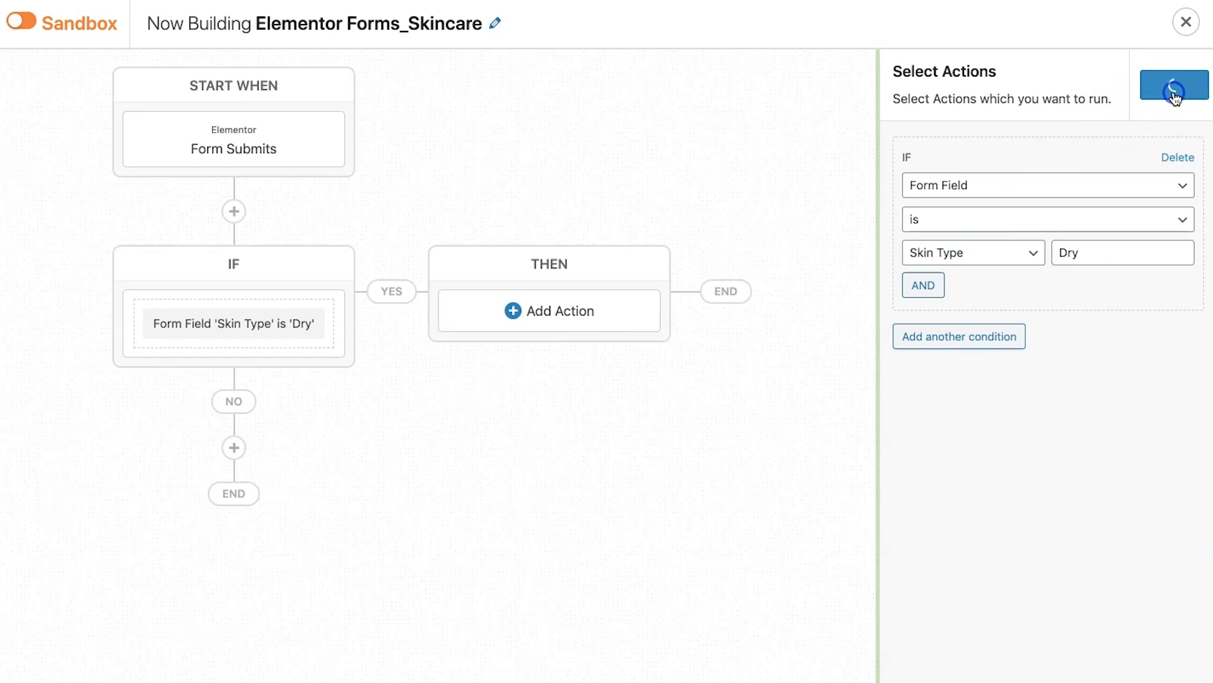
Step: Add an action to the condition's THEN branch and set it to WordPress Send Email
click(513, 310)
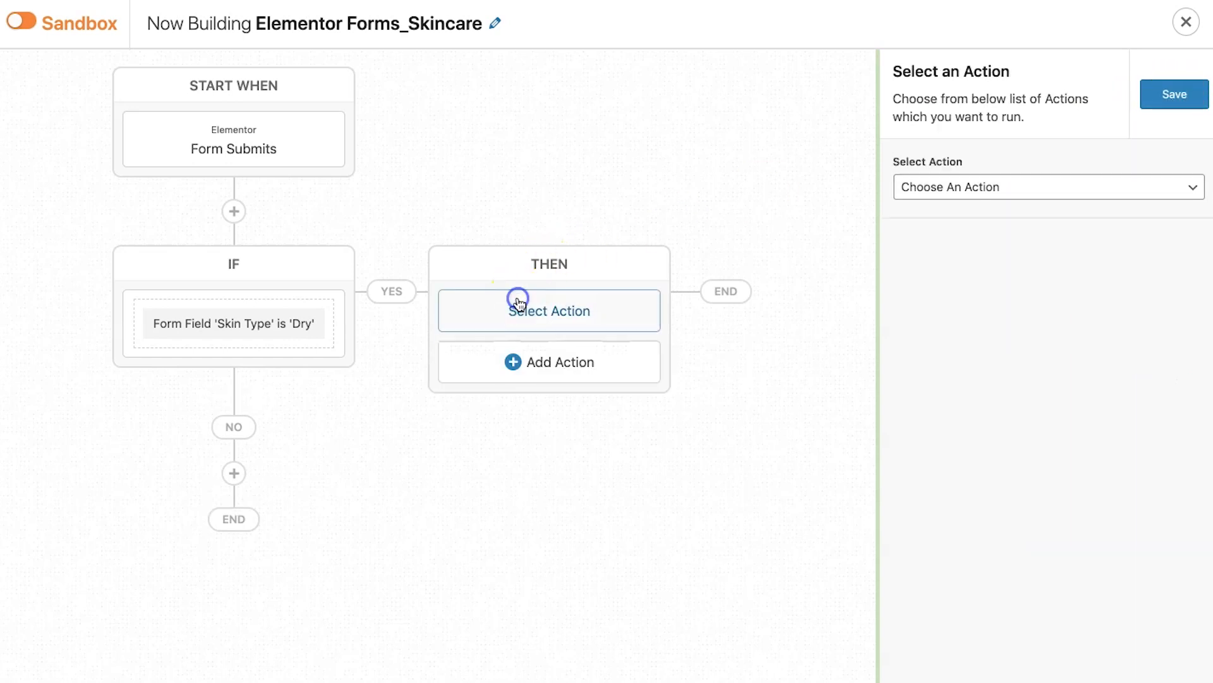
click(787, 243)
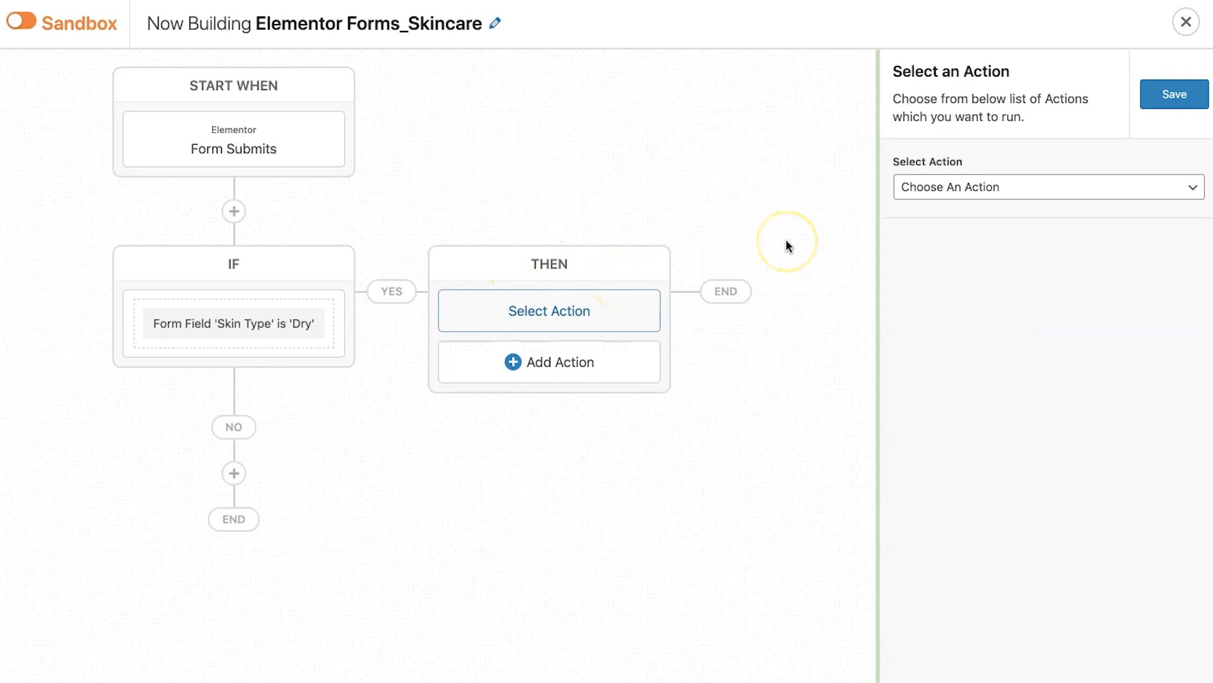
click(960, 197)
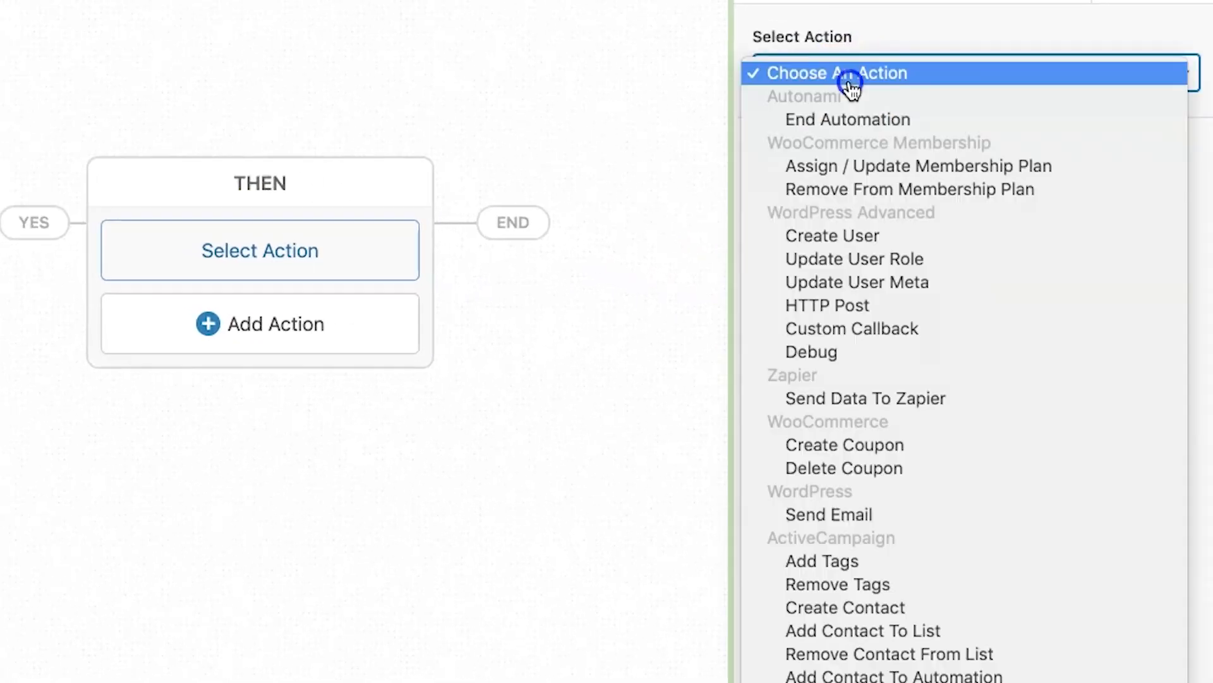
scroll(834, 293, down, 6)
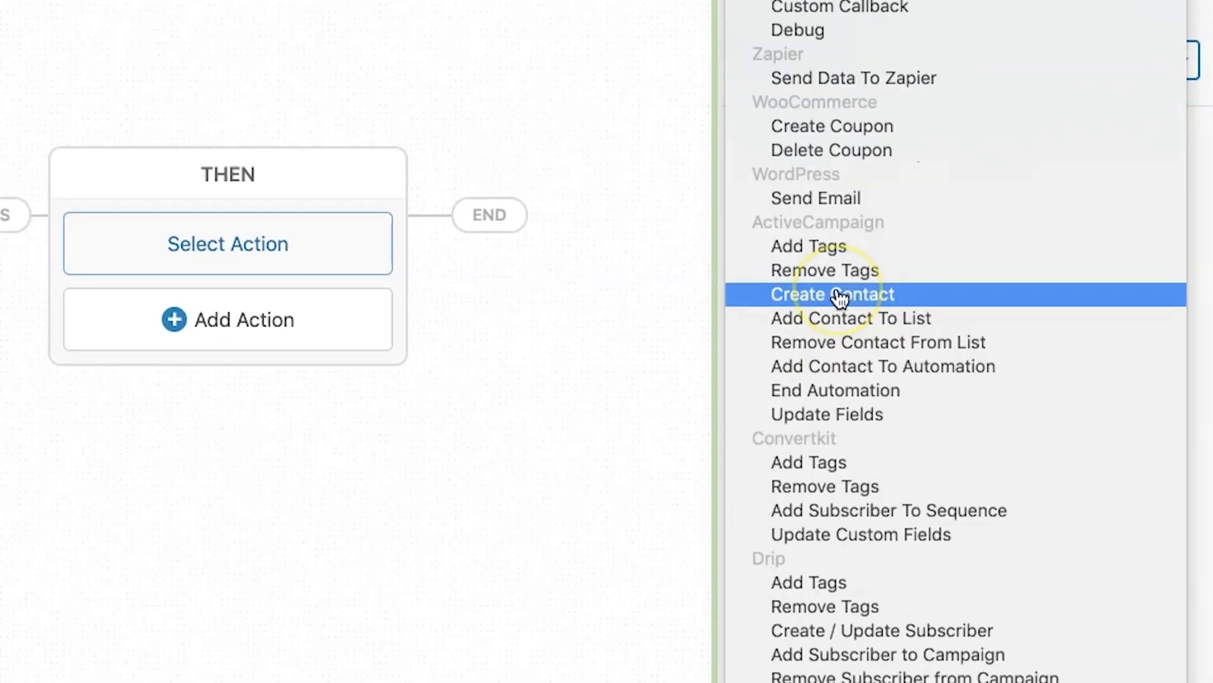
scroll(841, 405, up, 3)
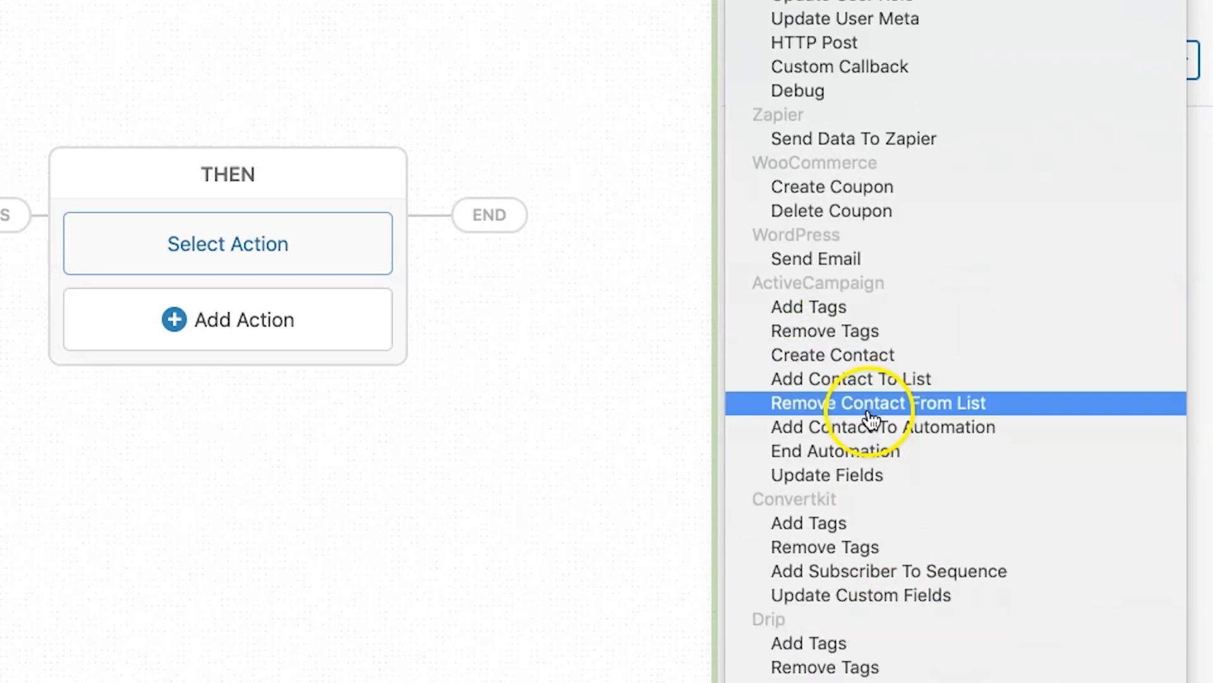
click(837, 264)
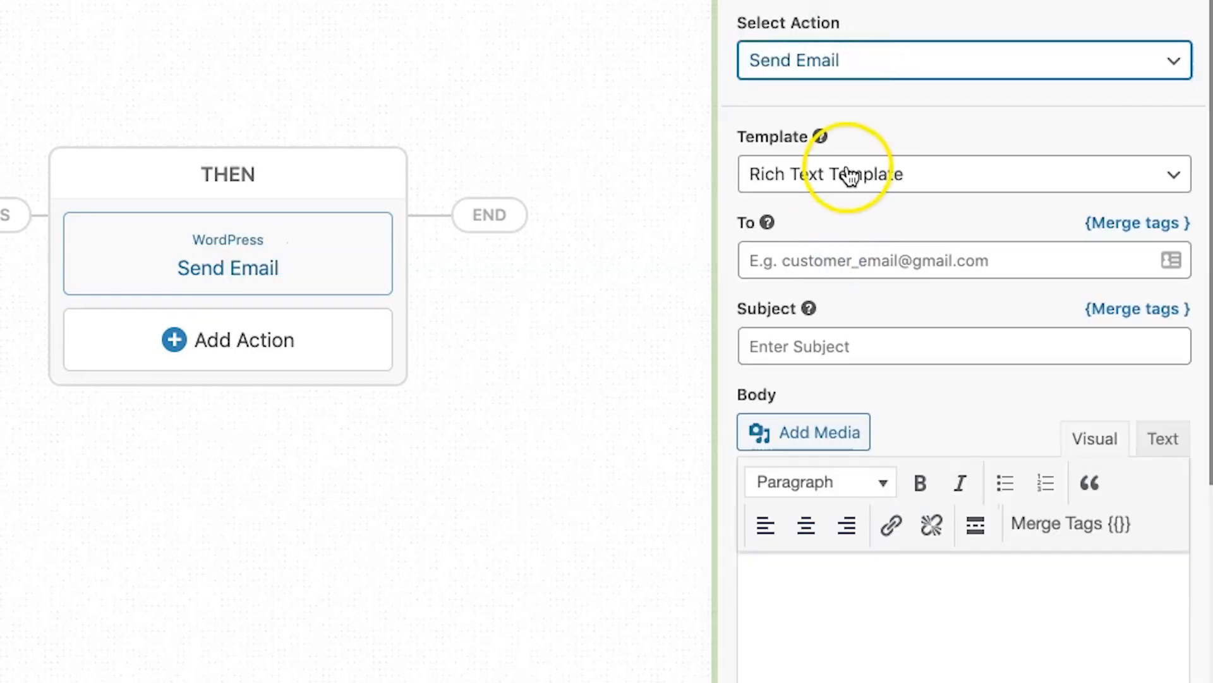
Step: Switch the email template to Raw HTML Template and back to Rich Text Template
click(847, 174)
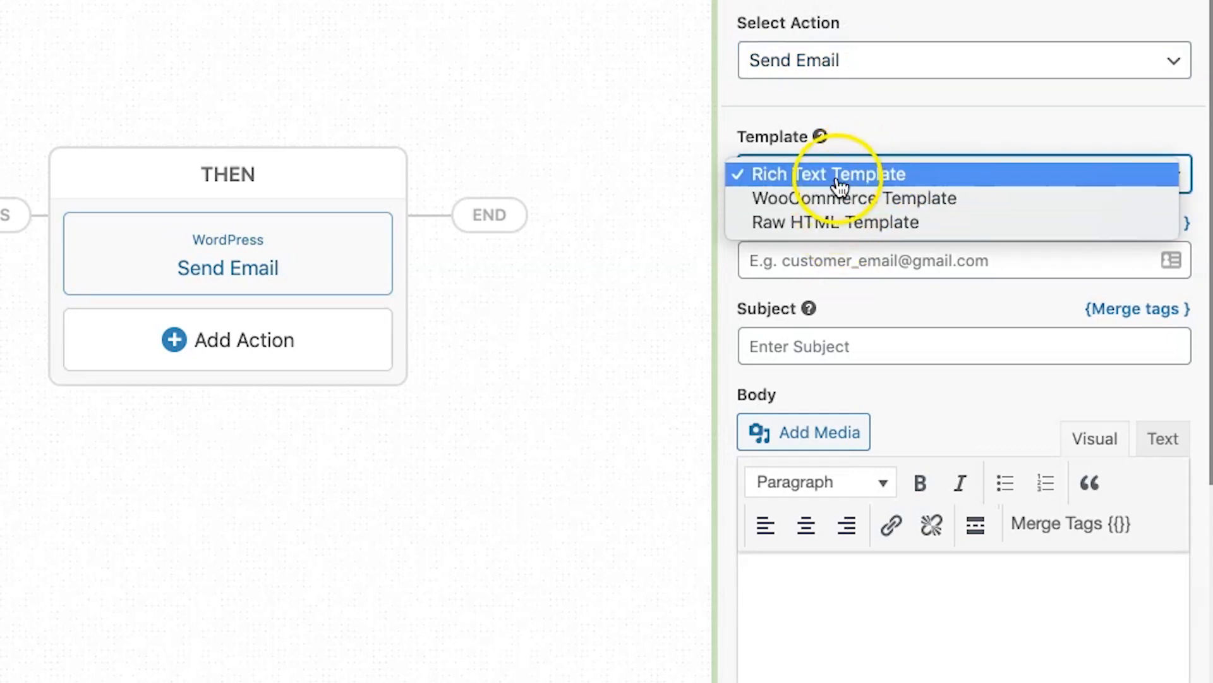
click(897, 227)
click(882, 182)
click(846, 130)
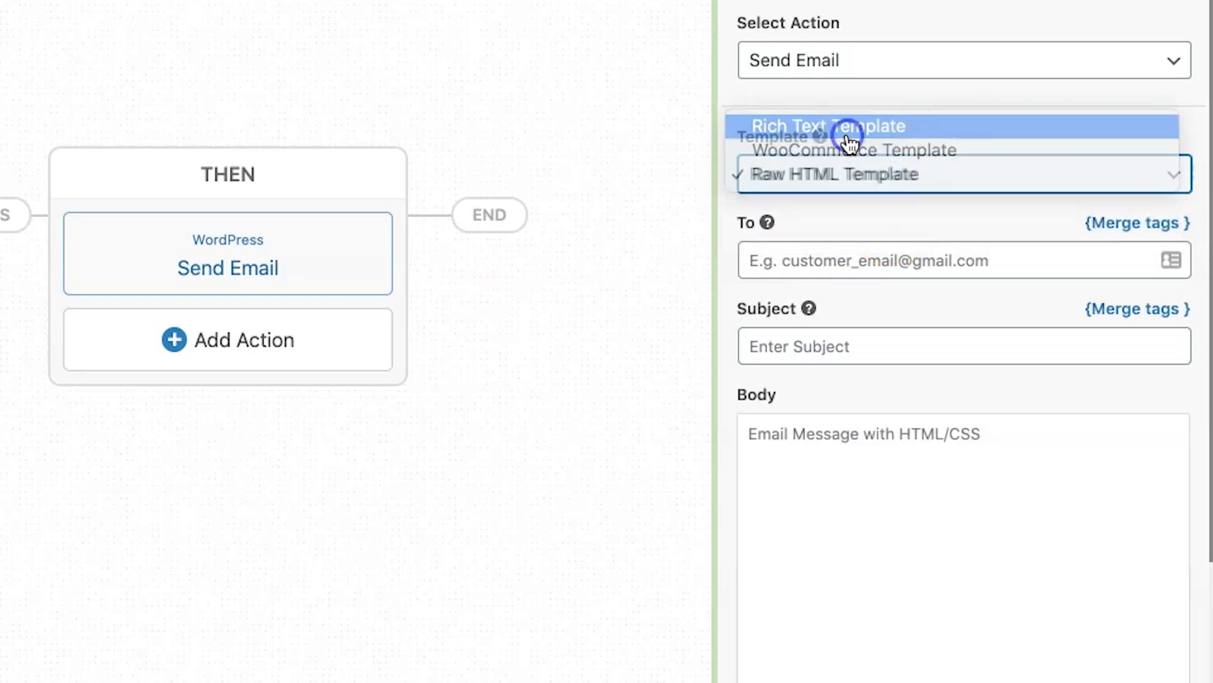
Step: Change the action to ActiveCampaign Add Contact To Automation and look through the automations available for selection
click(885, 68)
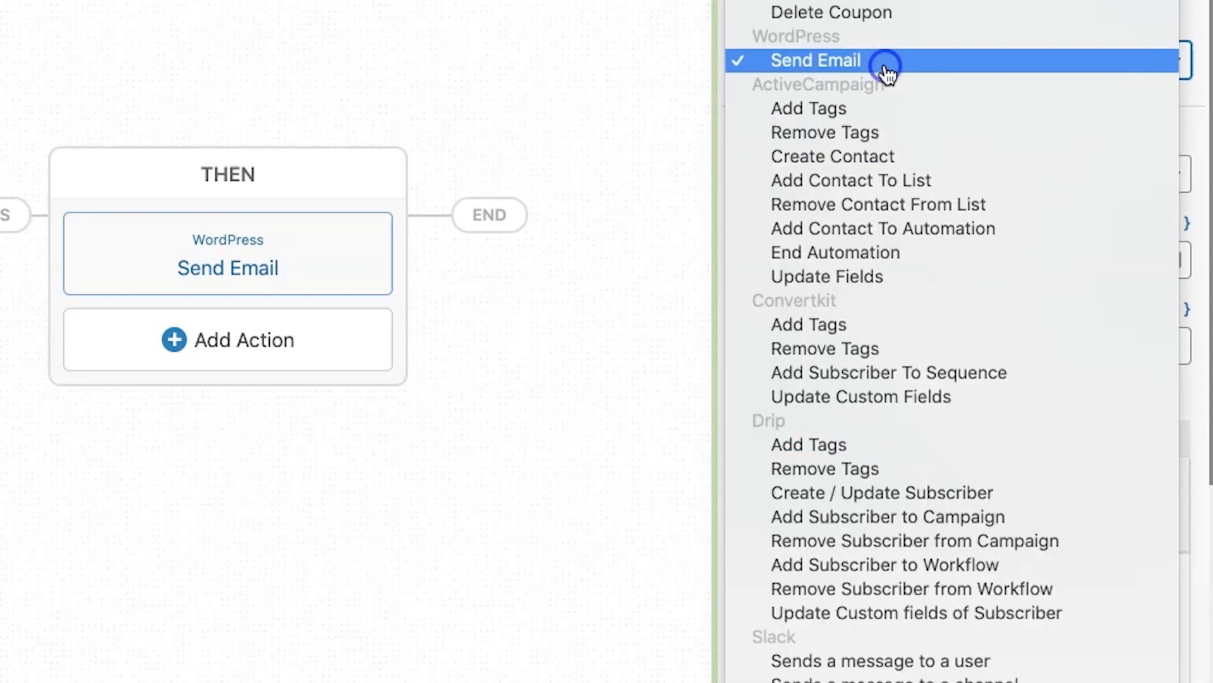
scroll(888, 288, up, 5)
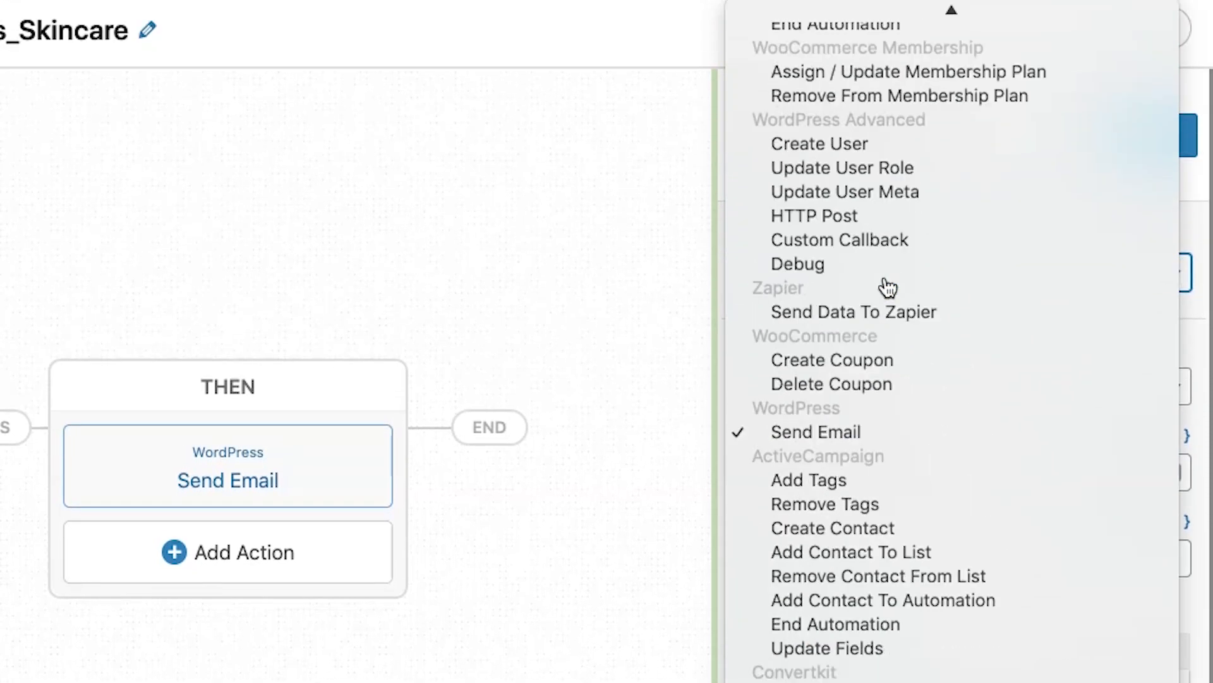
click(886, 181)
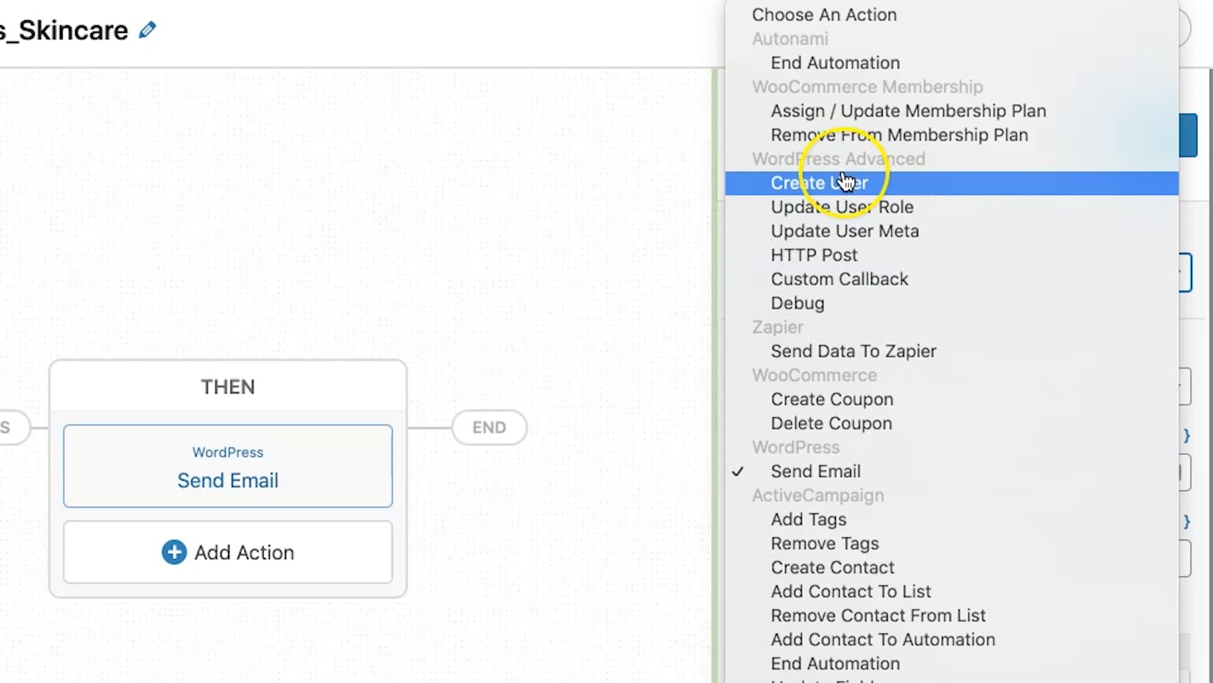
scroll(872, 379, down, 3)
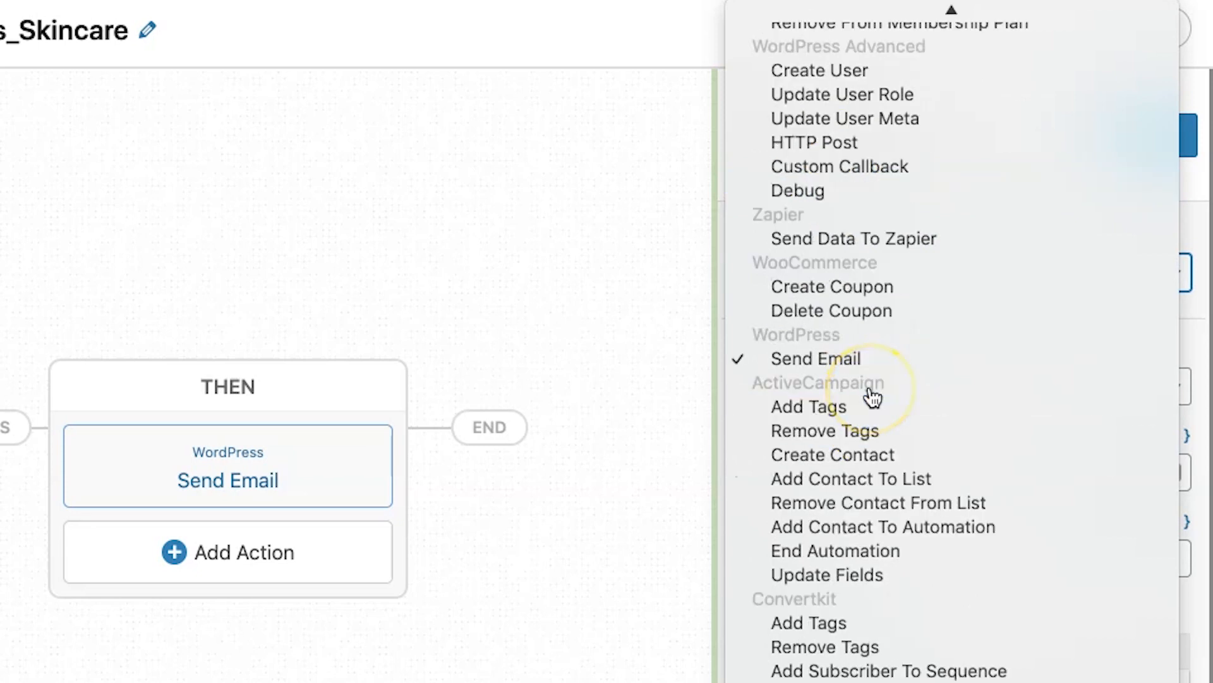
click(853, 394)
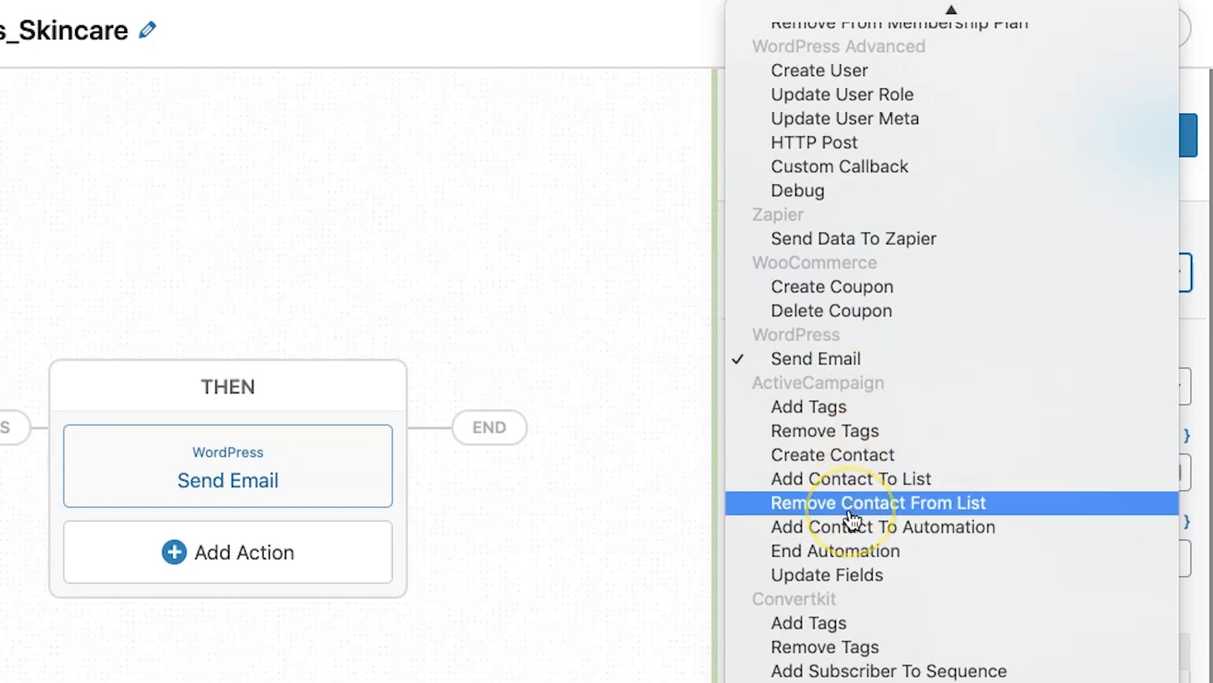
click(853, 388)
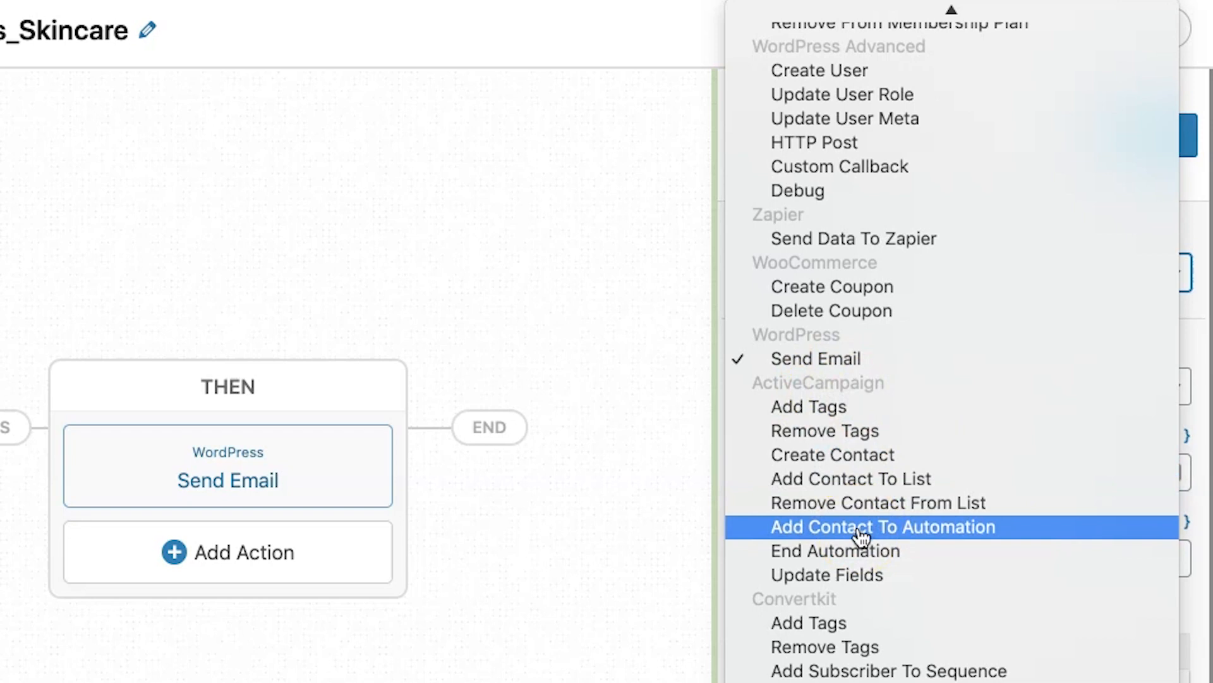
click(817, 537)
click(839, 395)
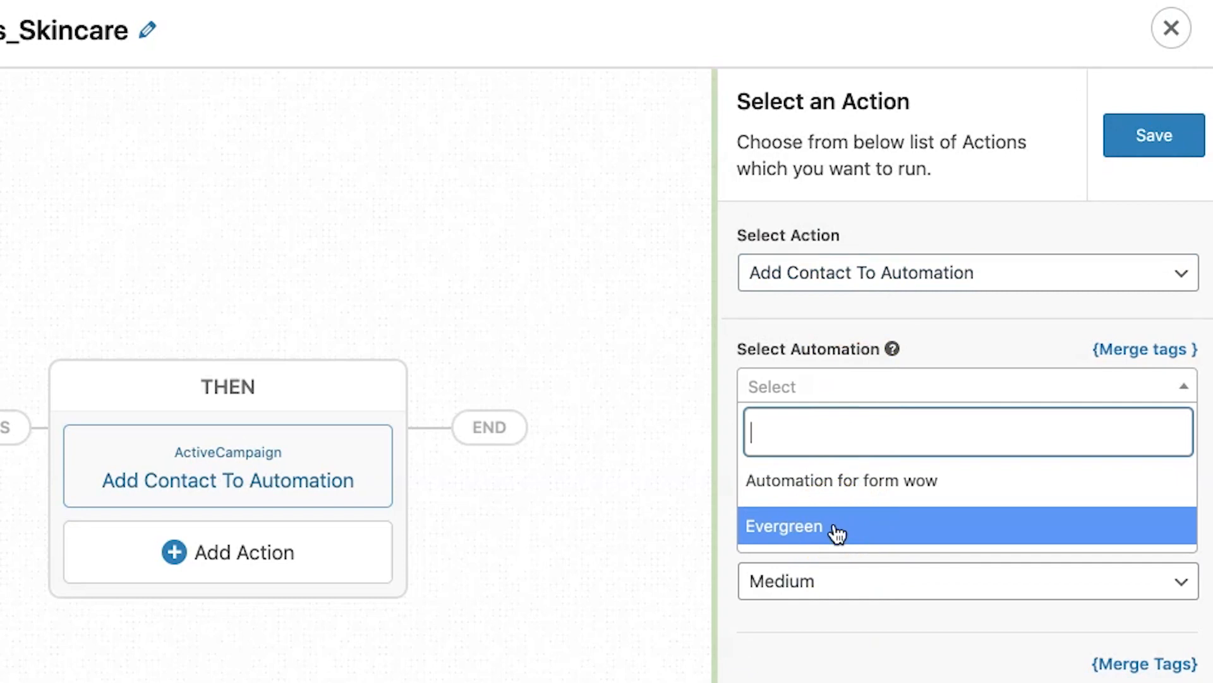
click(845, 330)
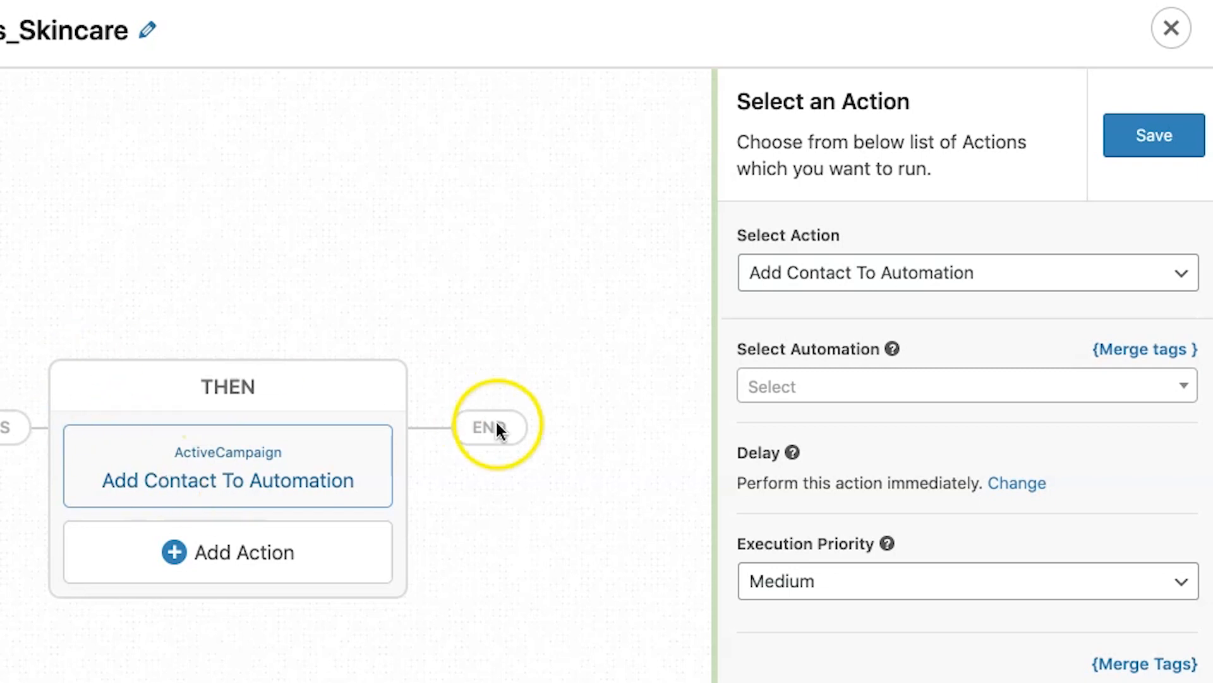
Step: Change the THEN branch's action to Twilio Send SMS
click(809, 382)
click(808, 275)
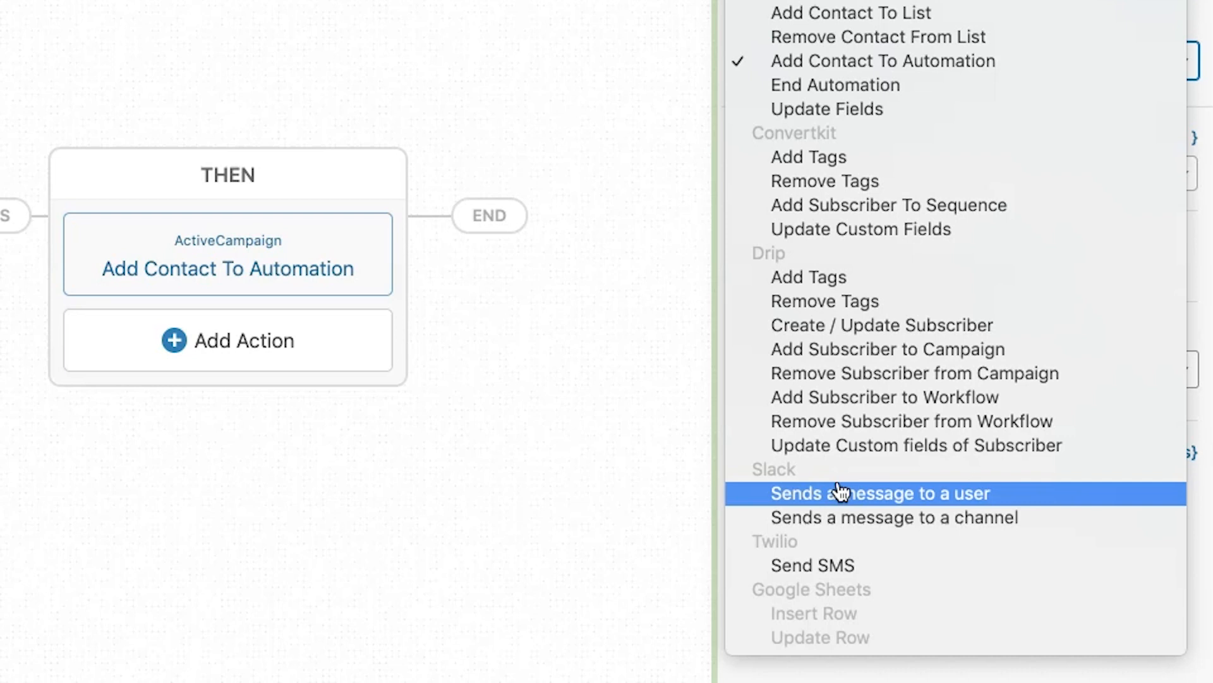
click(812, 567)
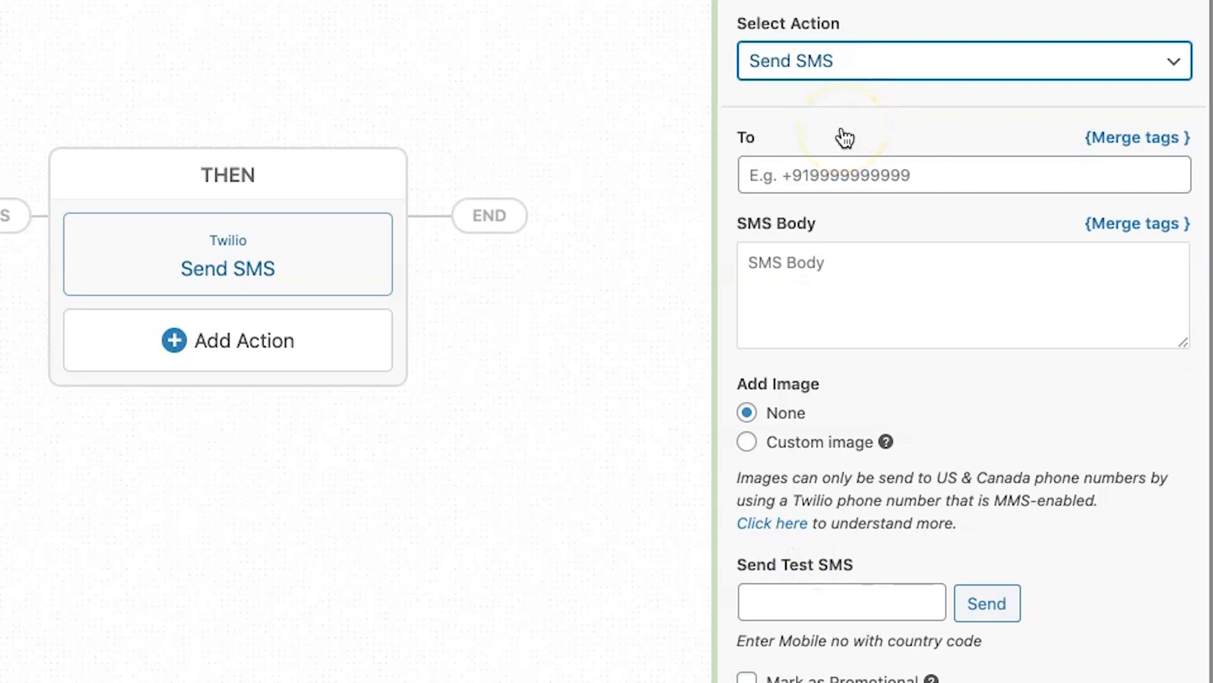
Step: Set the THEN branch's action back to WordPress Send Email with the Rich Text Template
click(853, 63)
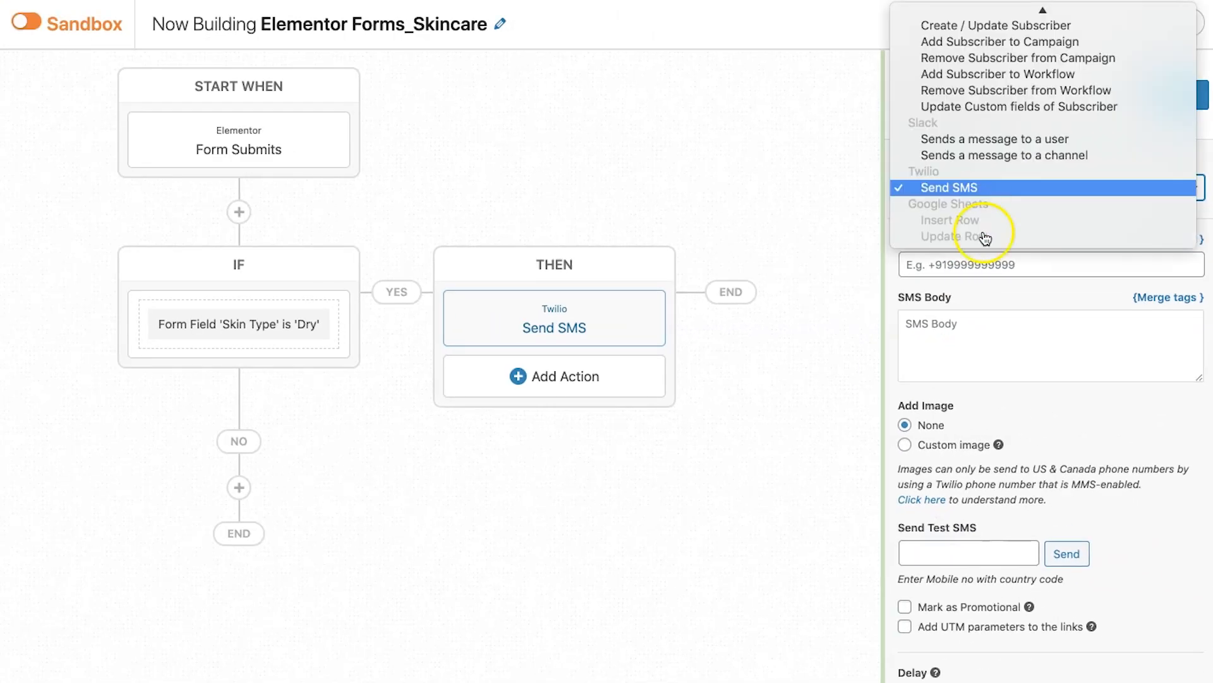
scroll(985, 141, up, 5)
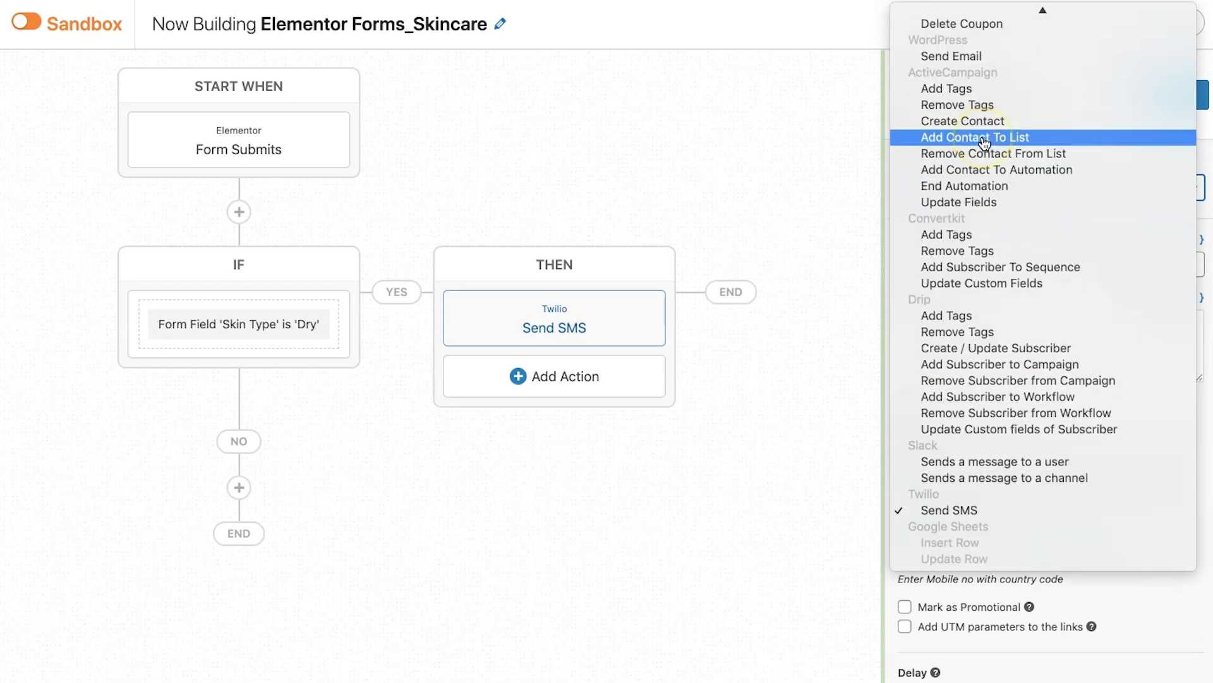
scroll(986, 238, up, 5)
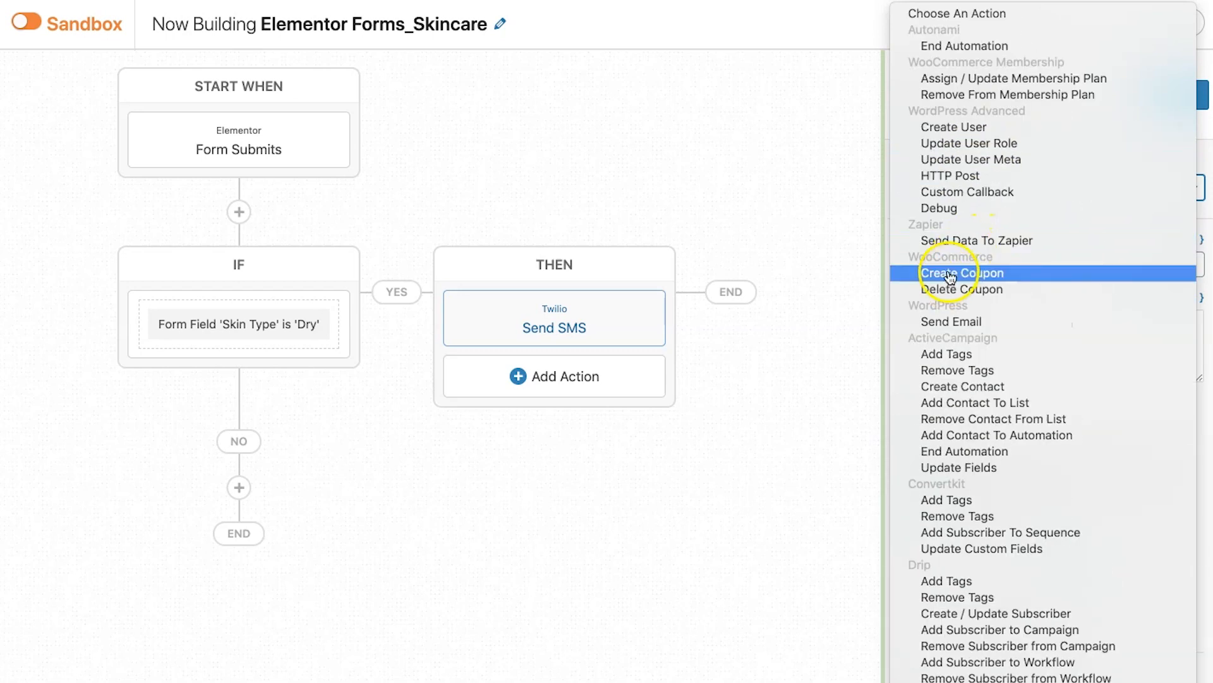
click(953, 329)
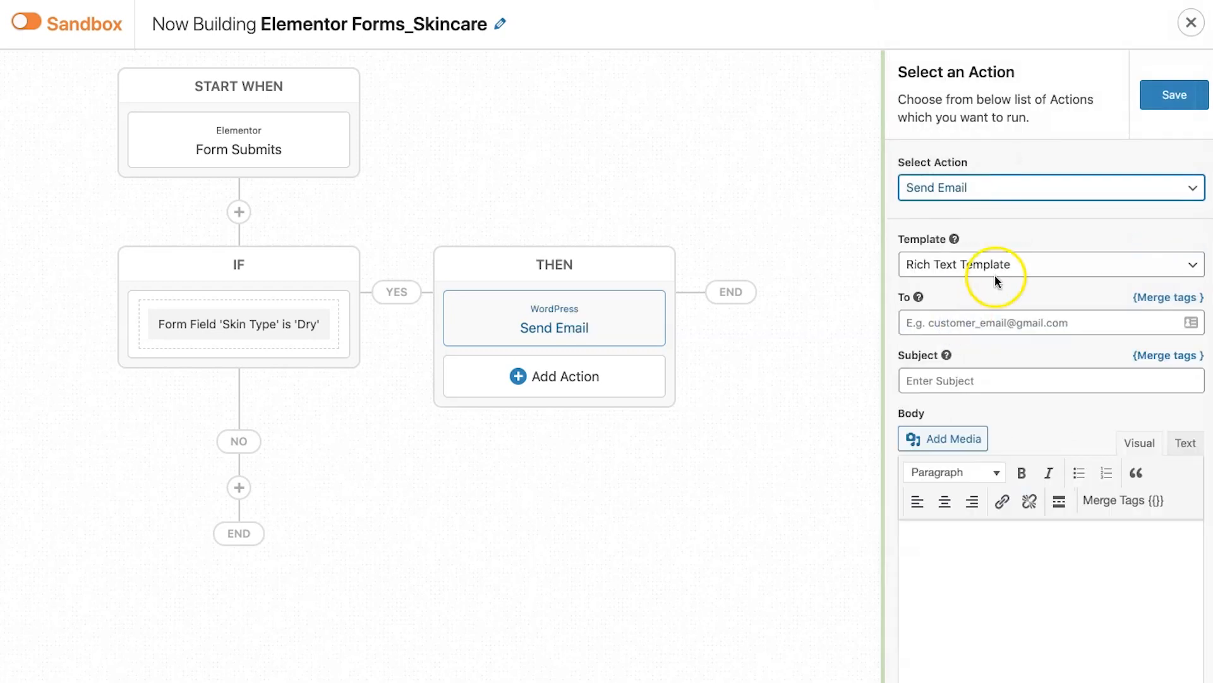
click(998, 266)
click(995, 239)
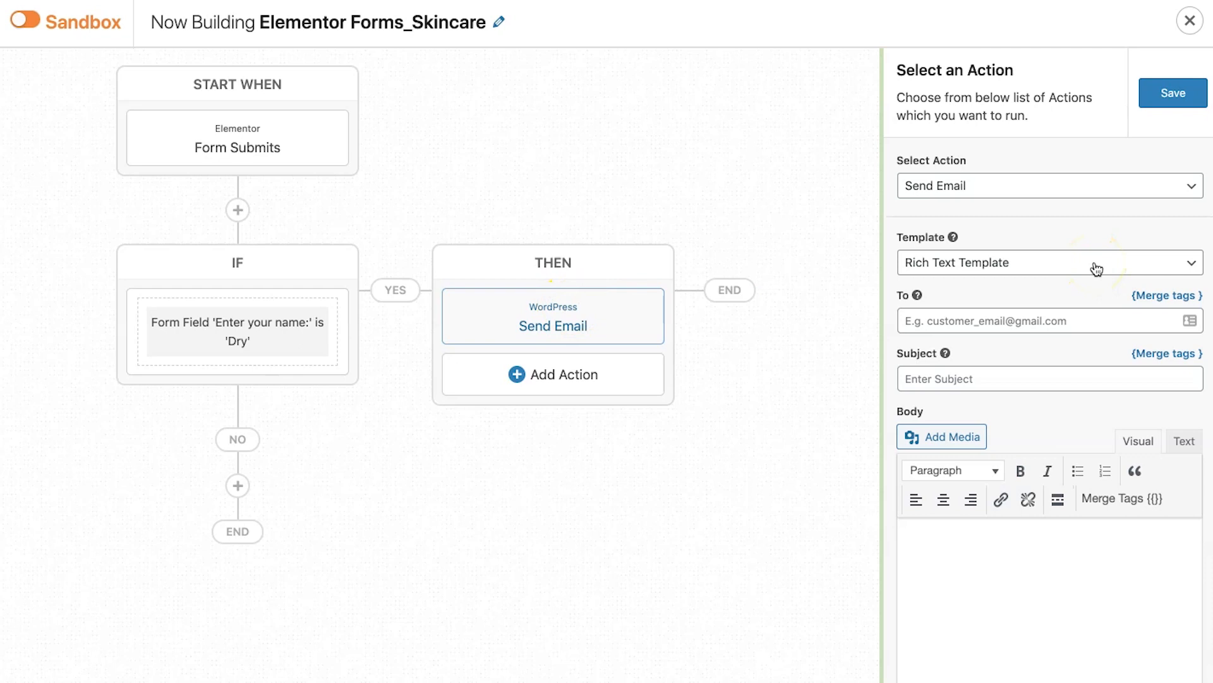
Step: Begin the email body with the greeting "Hi"
scroll(1005, 372, down, 2)
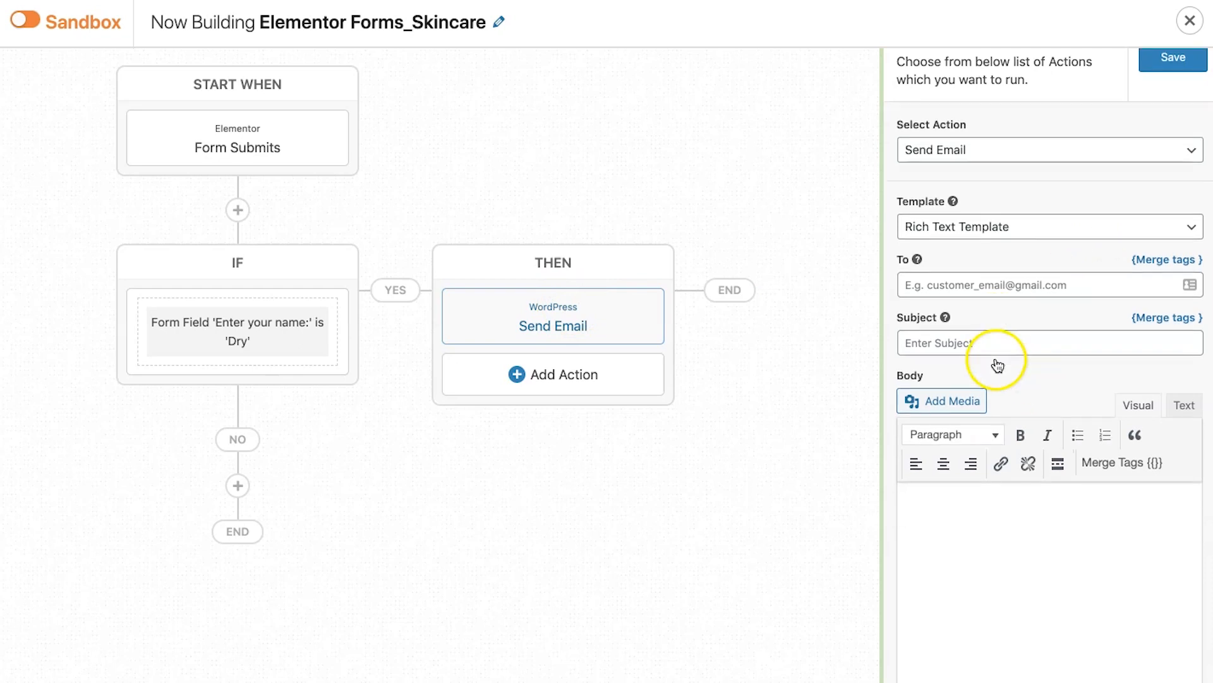
scroll(990, 321, down, 3)
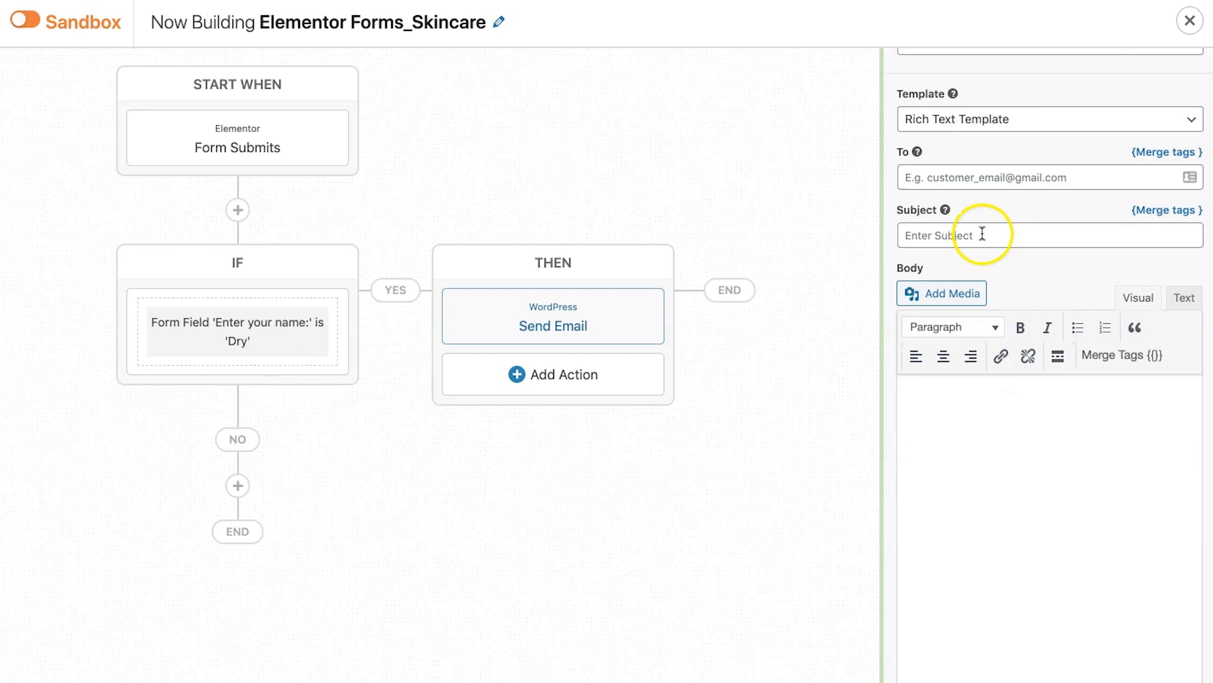
click(944, 417)
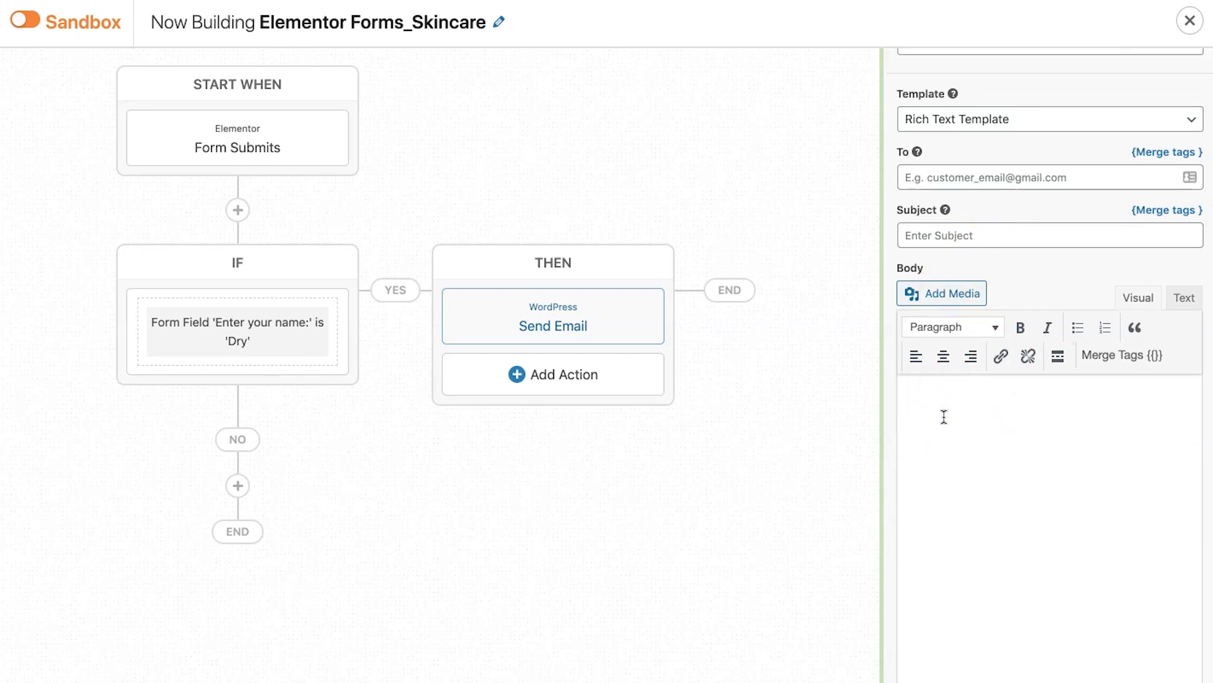
text(Hi)
Step: Add the elementor_form_field merge tag for the "Enter your name:" field after the greeting in the email body
click(1103, 357)
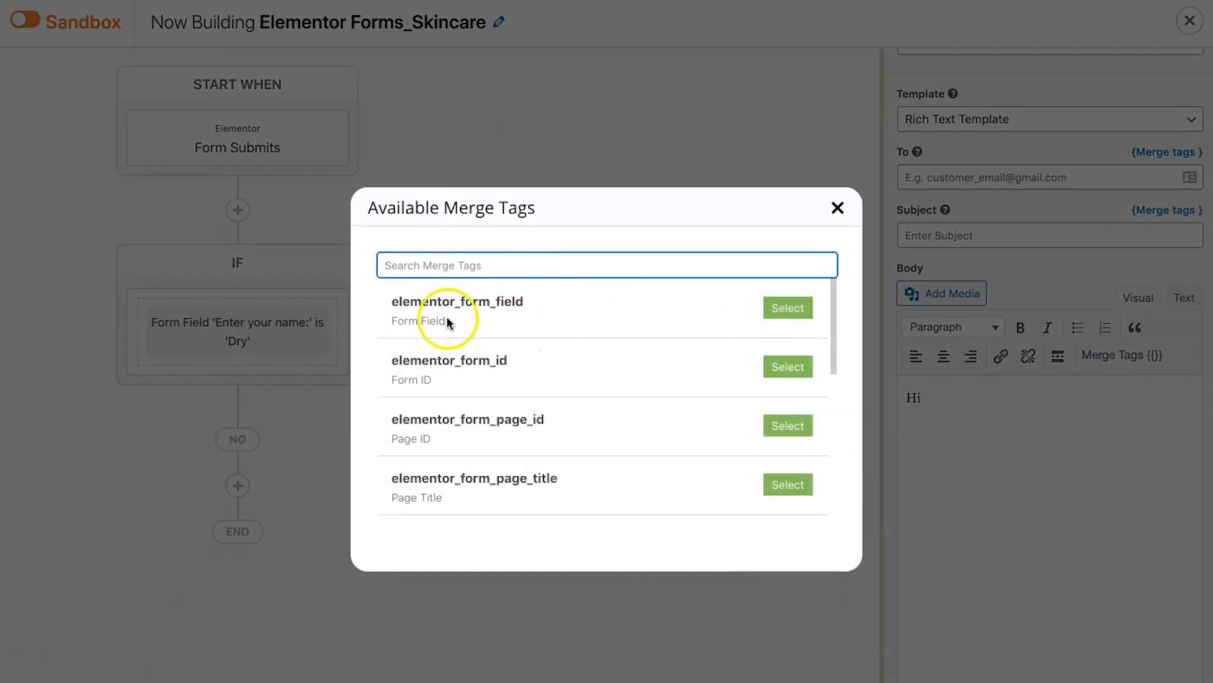
click(790, 308)
click(499, 362)
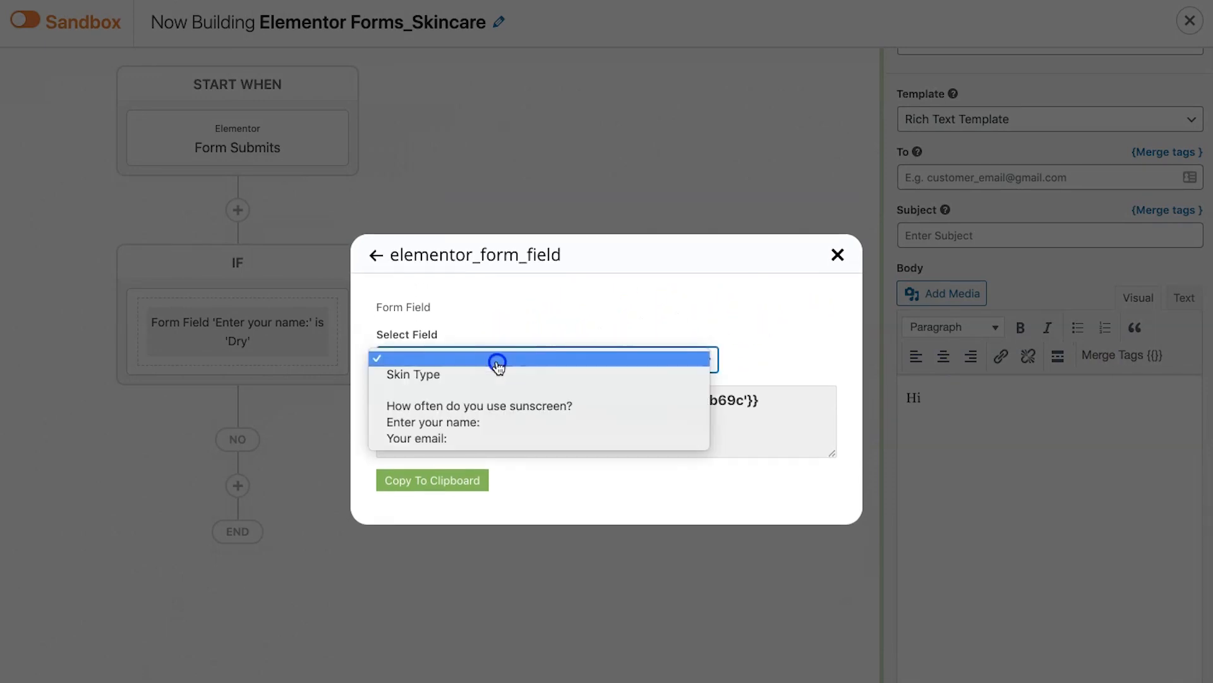
click(434, 421)
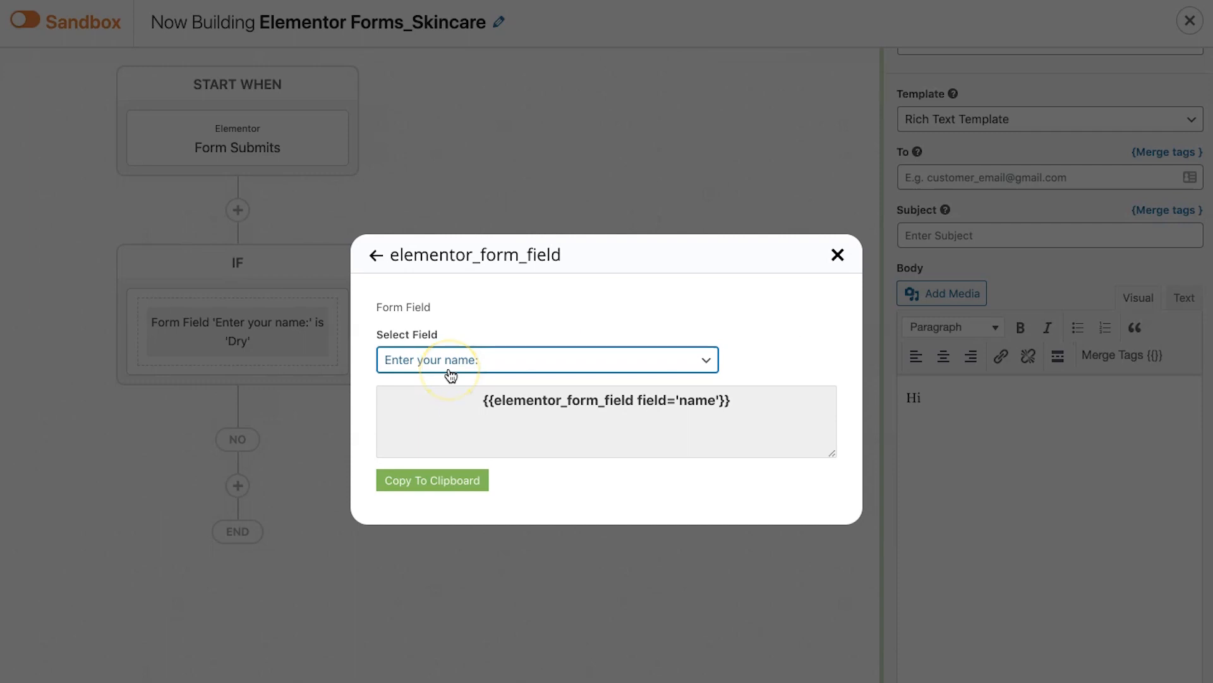
click(599, 404)
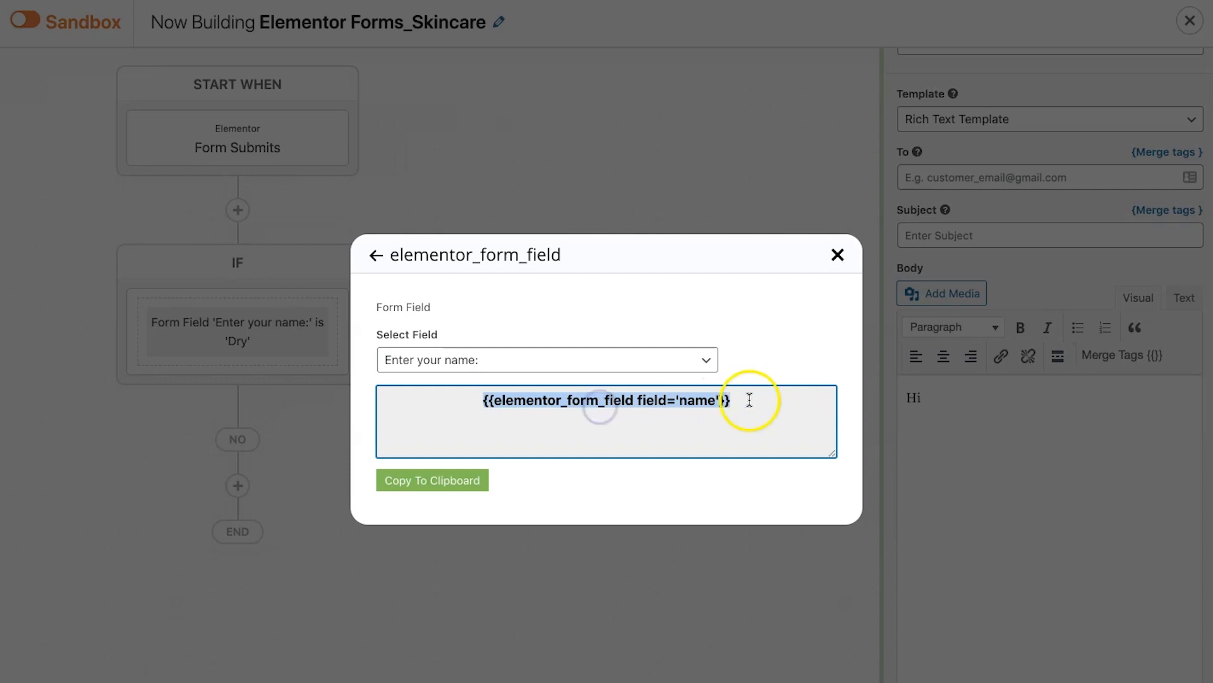
click(695, 400)
key(ctrl+c)
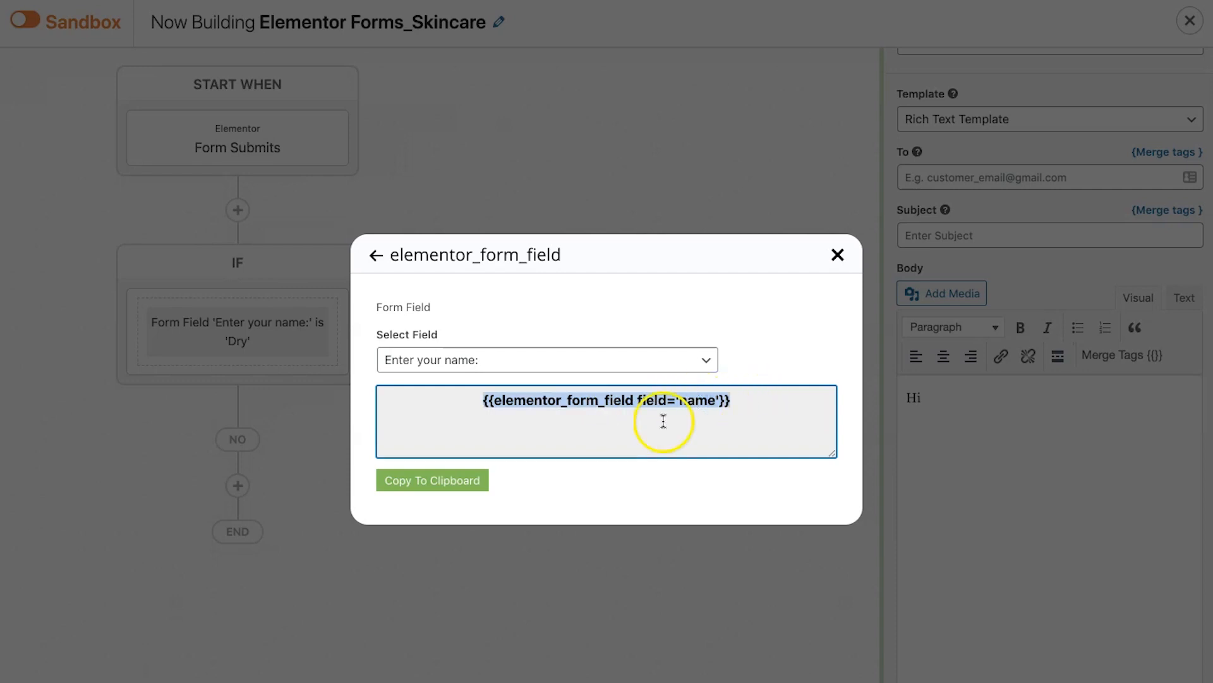
click(457, 482)
click(987, 396)
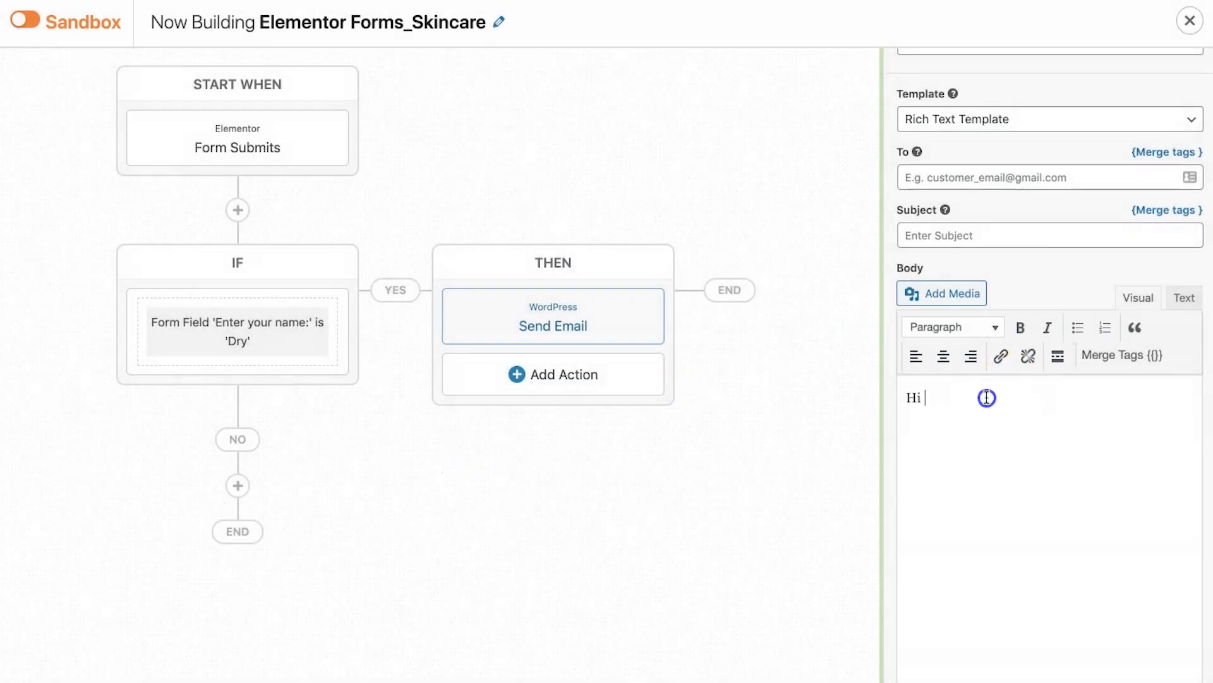
key(ctrl+v)
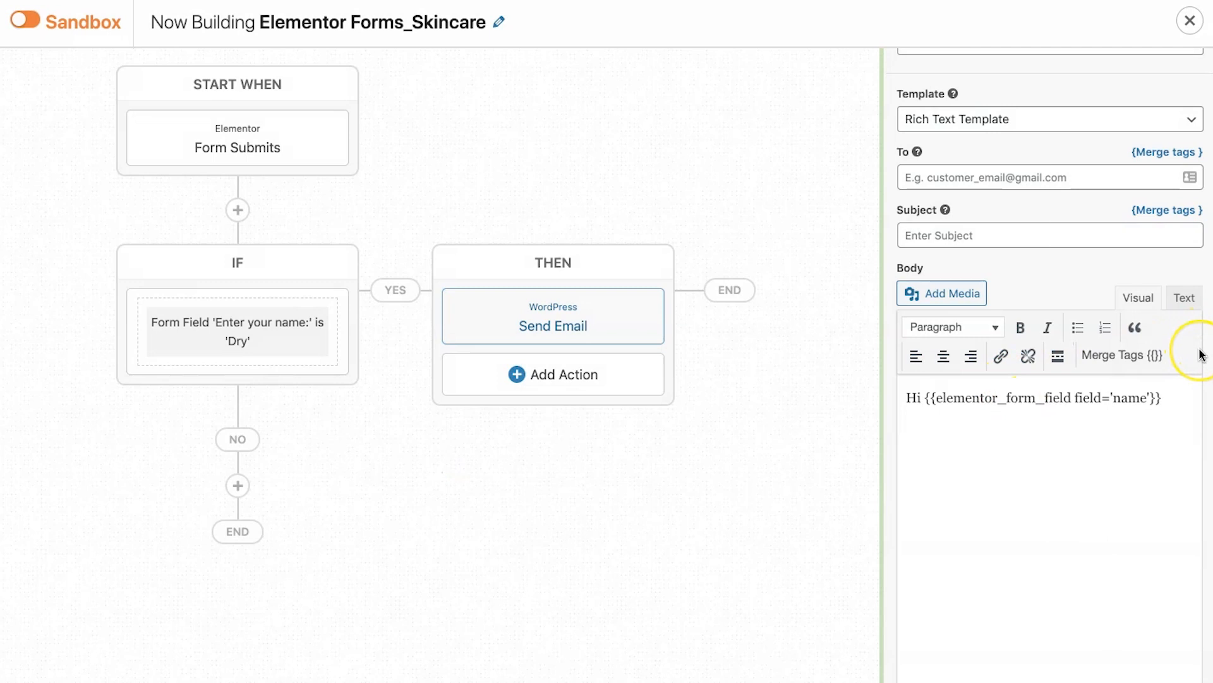
Step: Set the email subject to "Your skin needs this (results)"
scroll(1201, 355, up, 2)
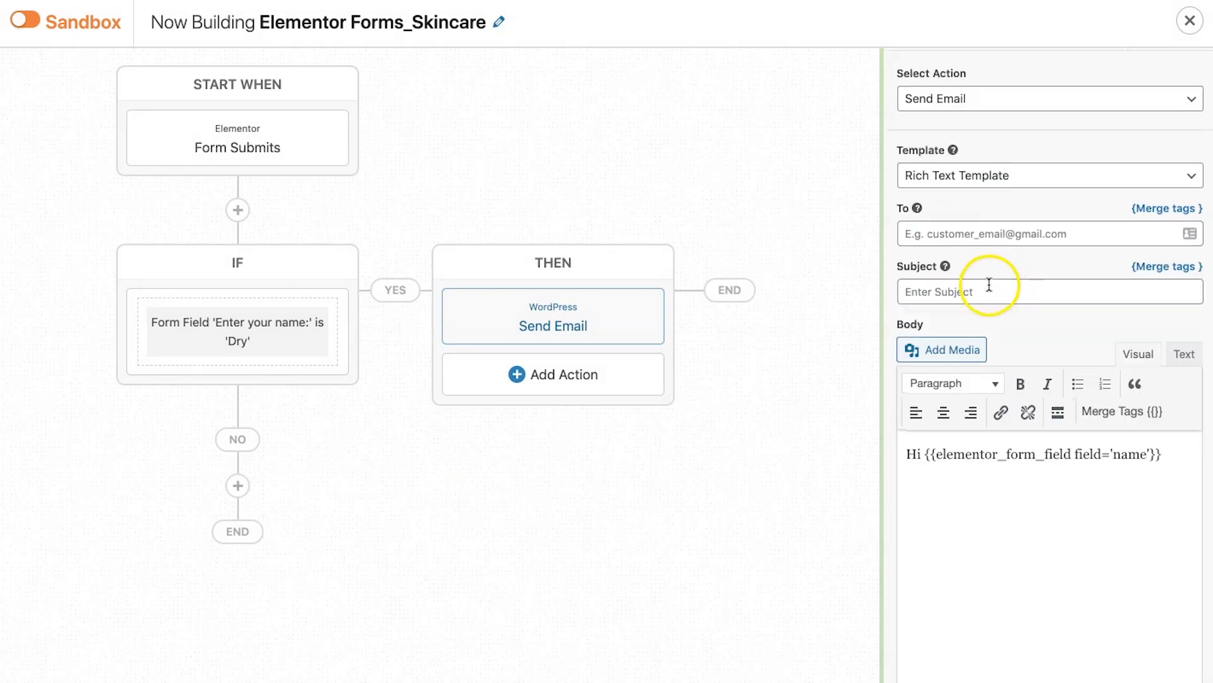
click(986, 290)
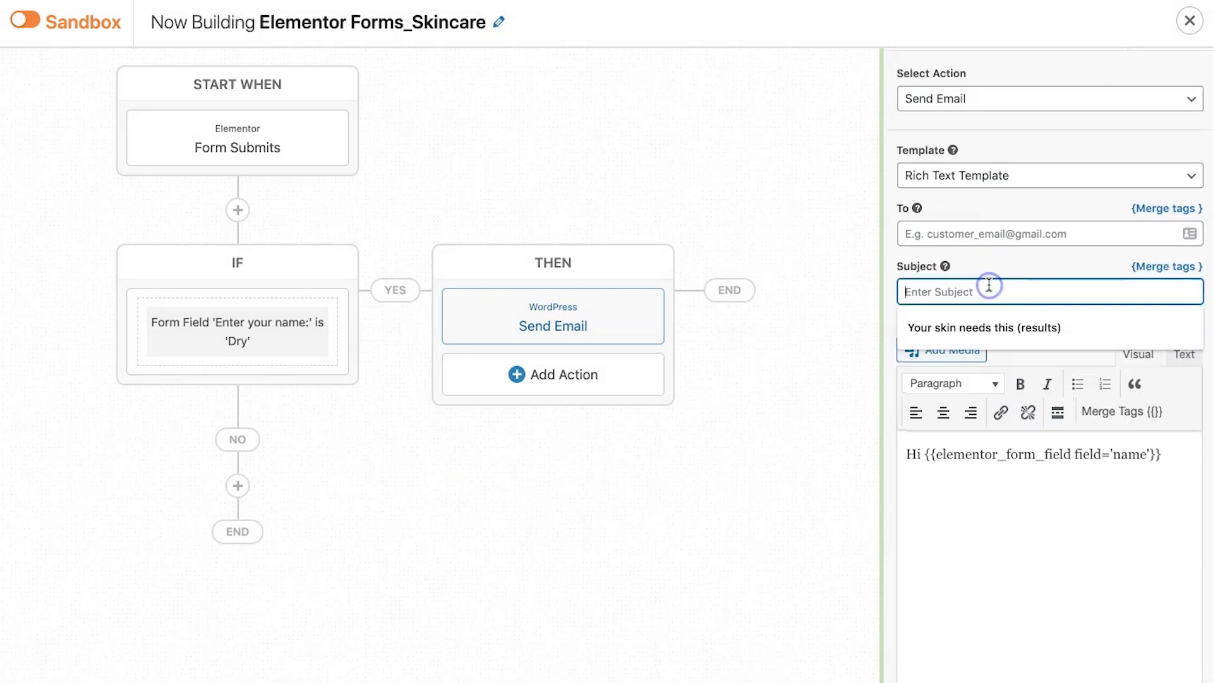
click(951, 322)
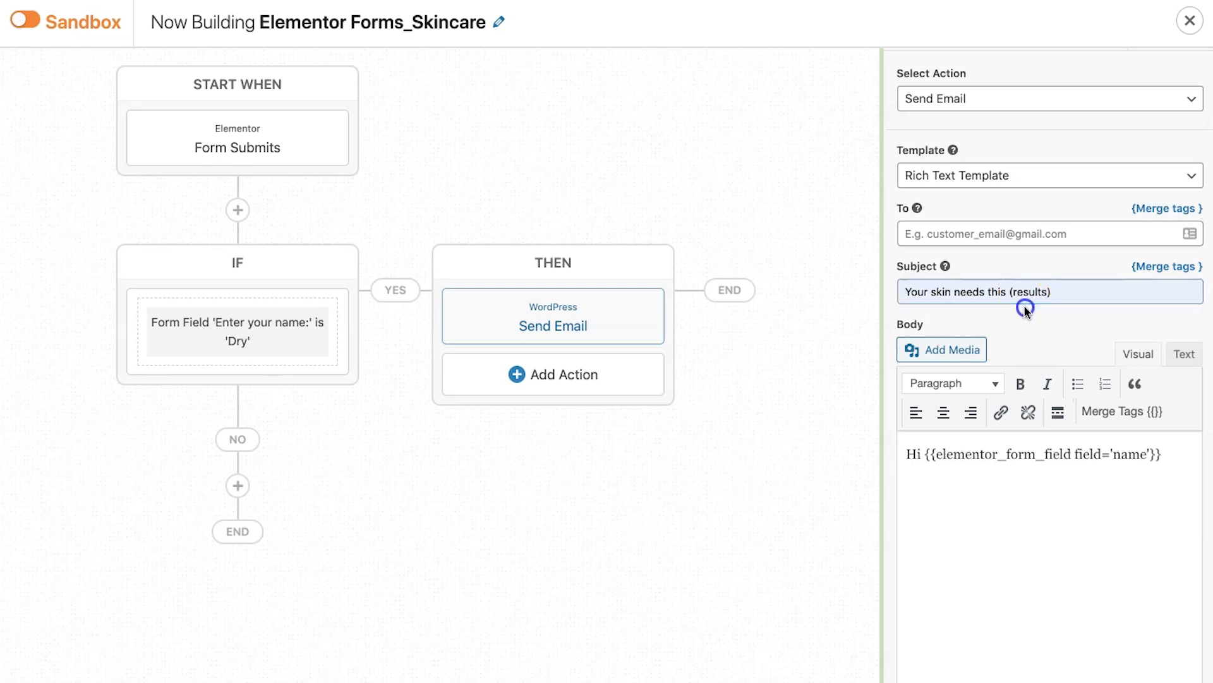
Step: Set the email's To recipient to the elementor_form_field merge tag for the "Your email:" field
scroll(992, 426, down, 3)
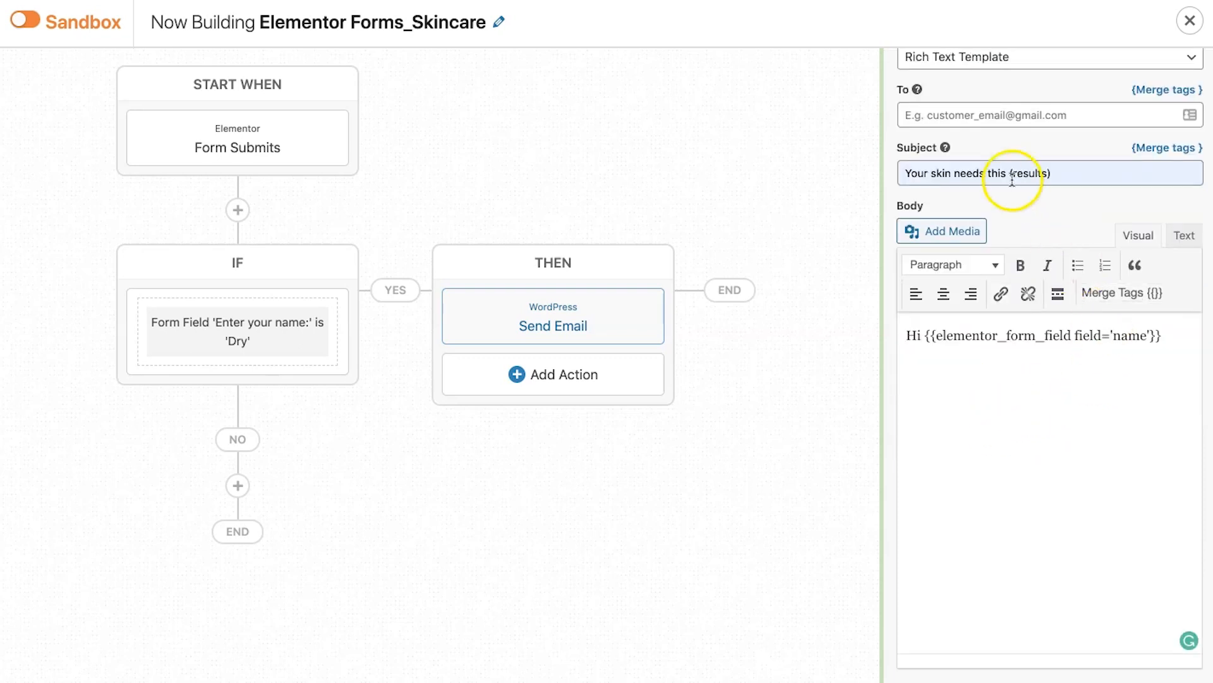
scroll(1010, 199, up, 2)
click(1005, 209)
click(1180, 187)
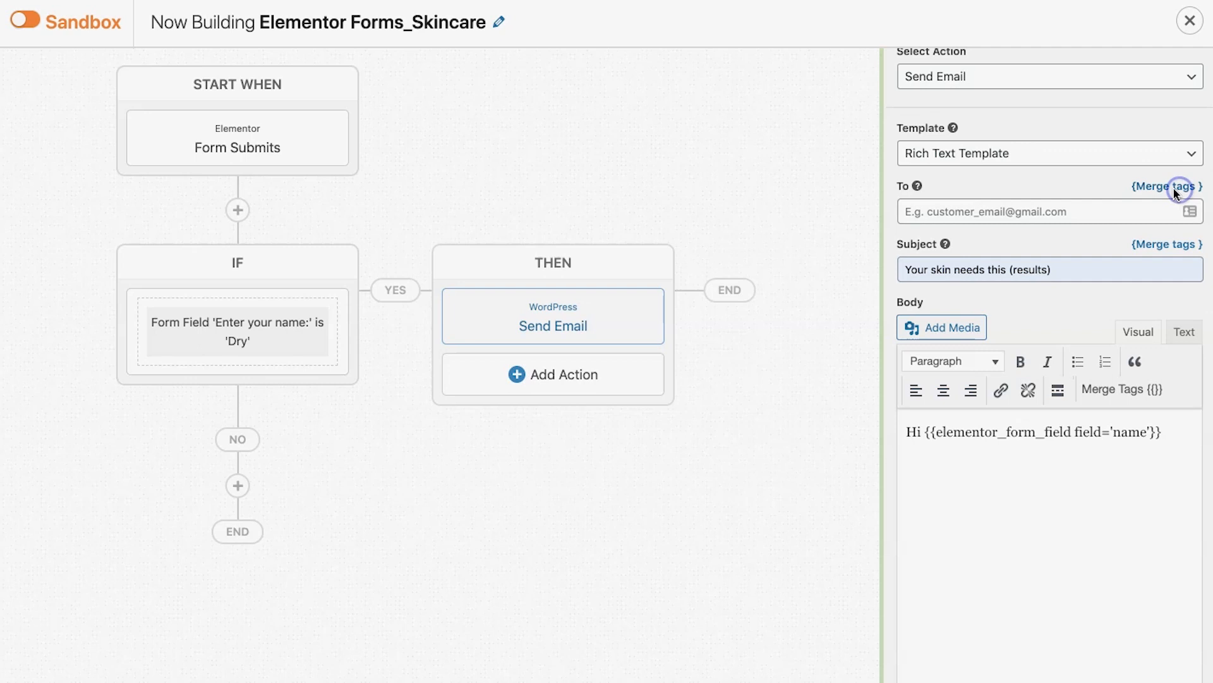
click(777, 311)
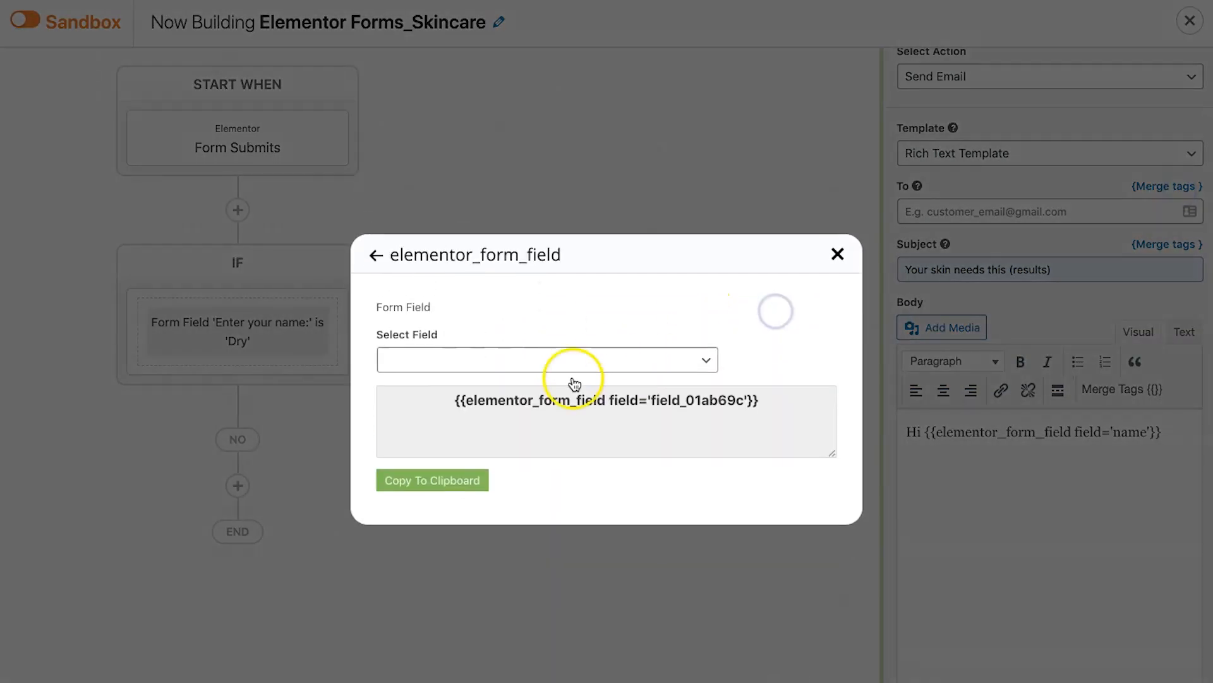
click(453, 362)
click(428, 438)
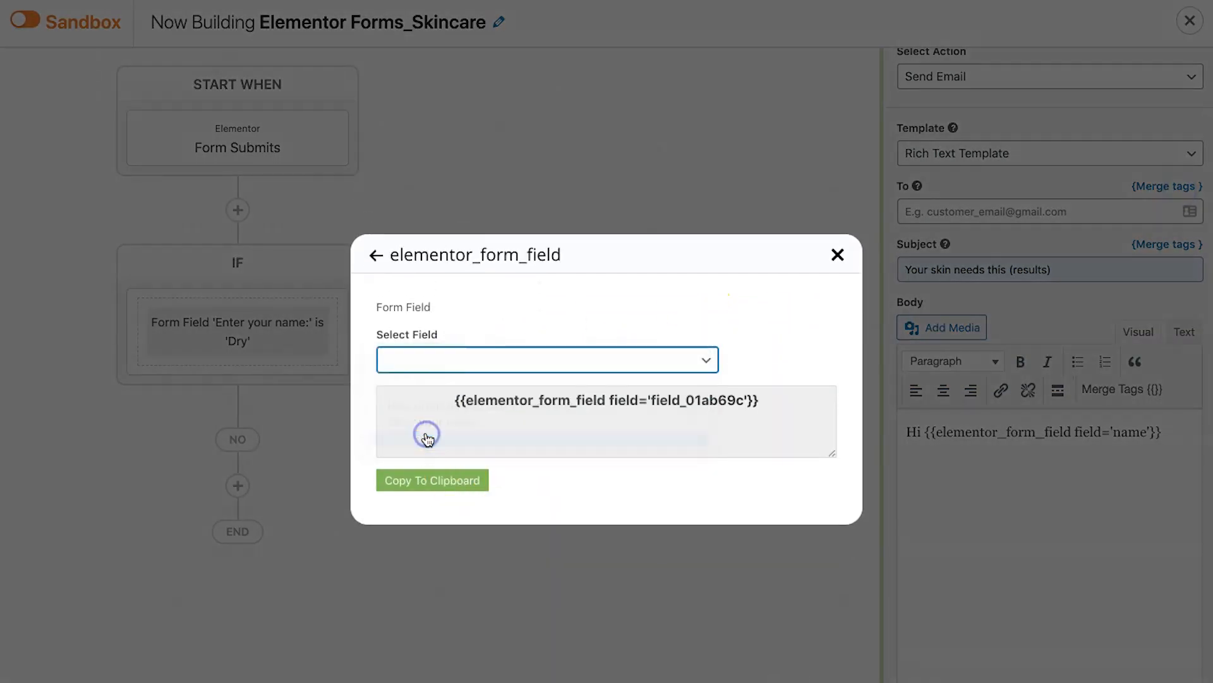
click(414, 480)
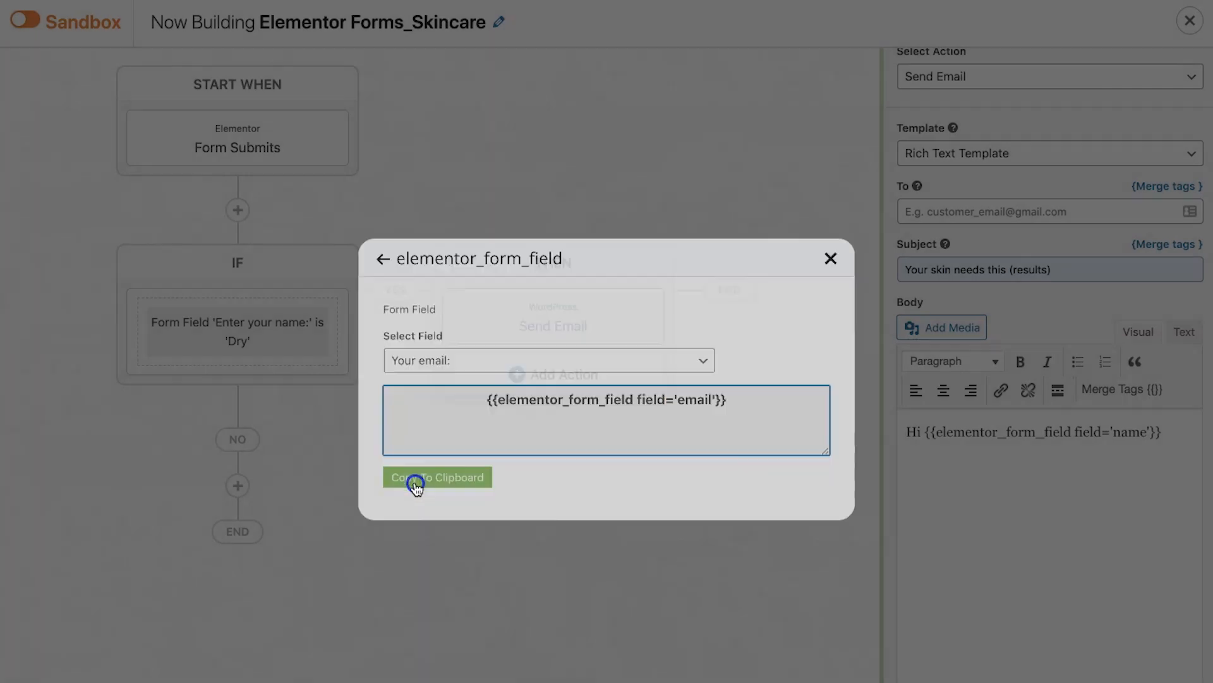
click(1020, 212)
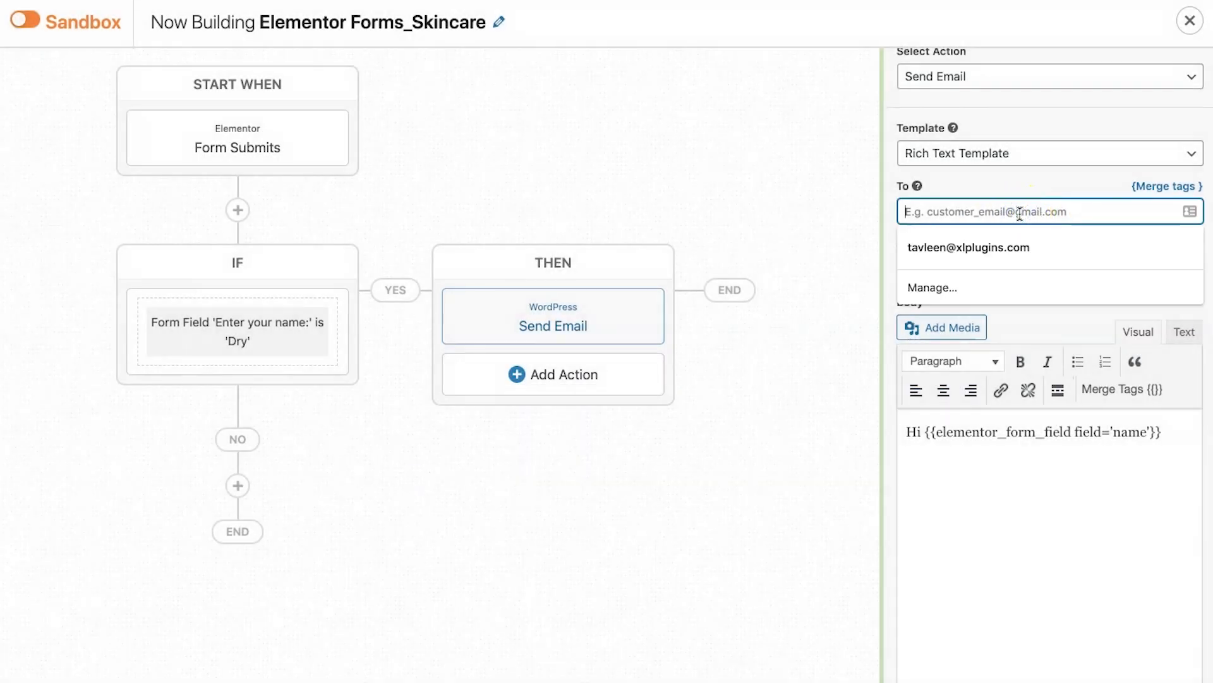
key(ctrl+v)
click(1029, 294)
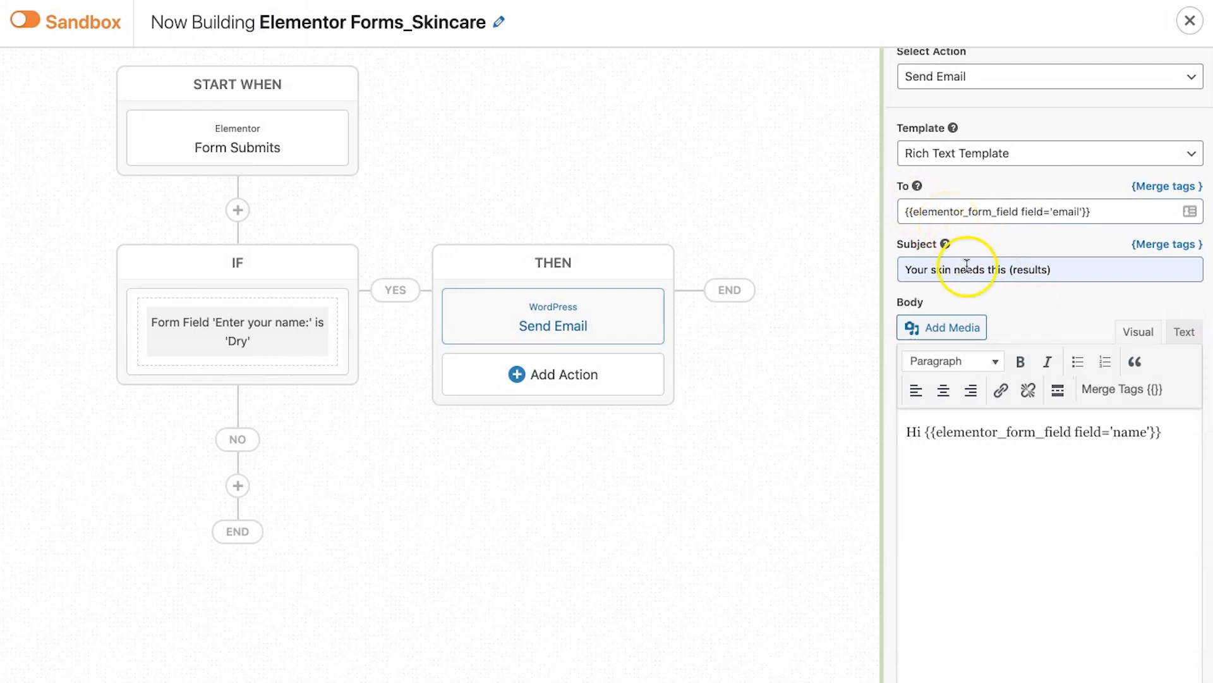
Step: Widen the settings panel and paste the prepared Skin Assessment quiz message with three product links and a coupon code below the greeting
scroll(988, 433, down, 2)
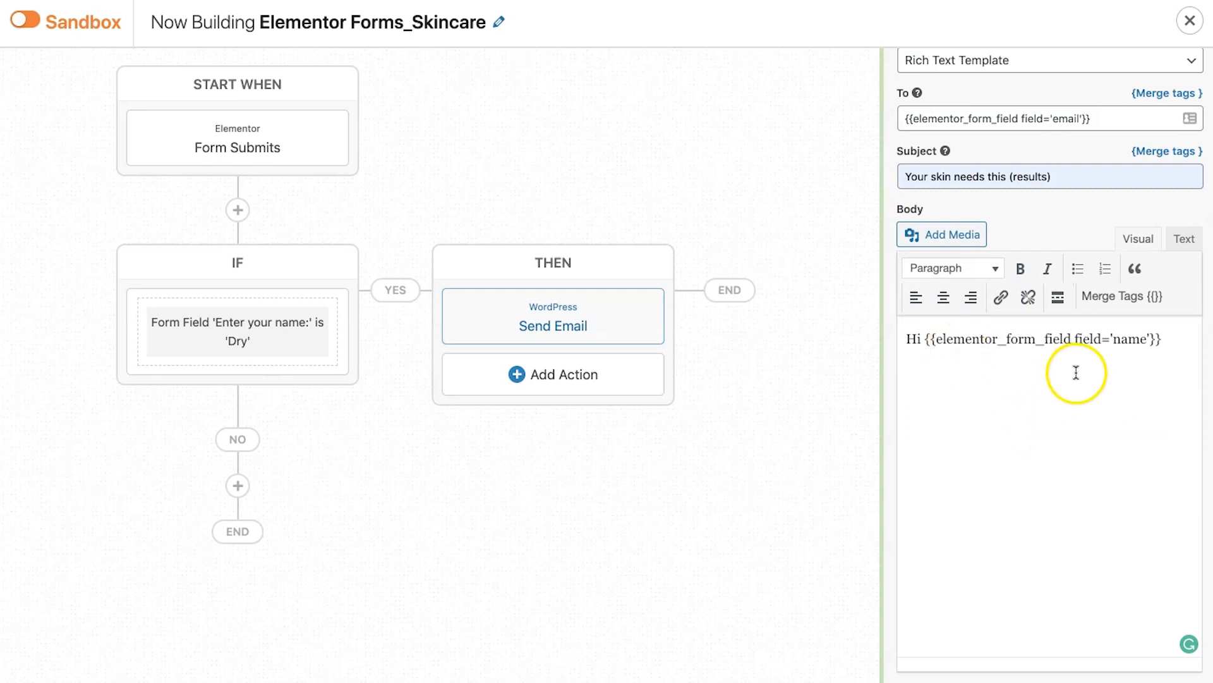
click(1175, 342)
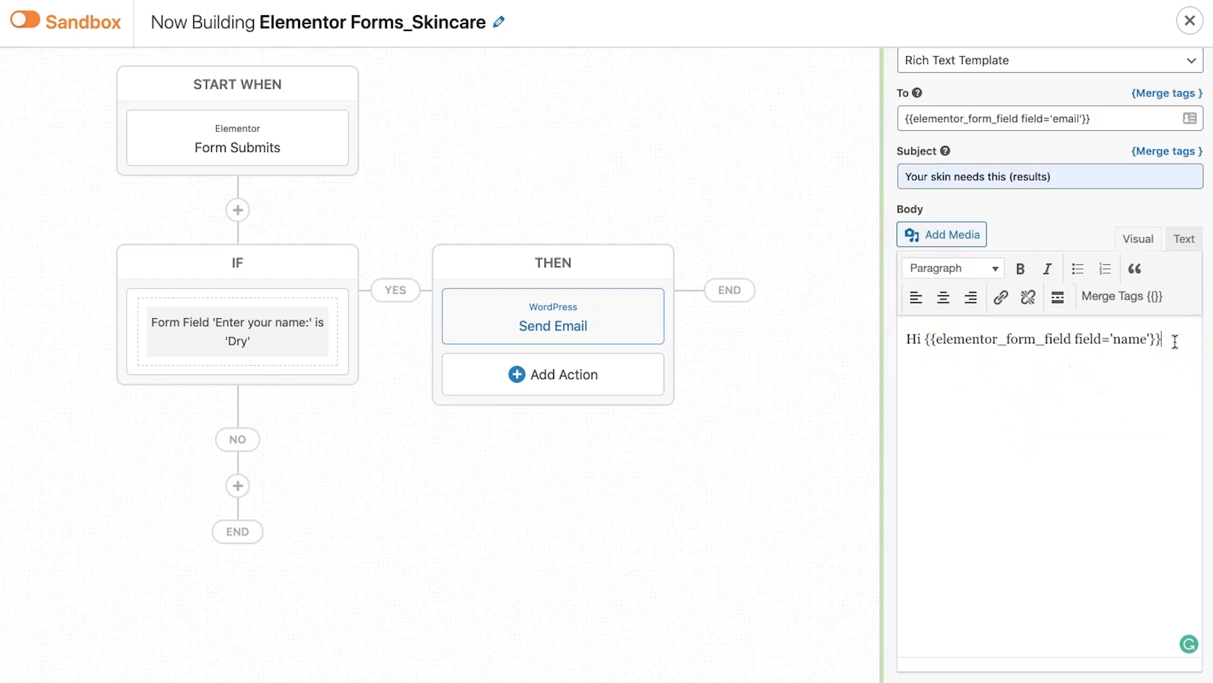
drag(883, 360, 675, 353)
click(742, 341)
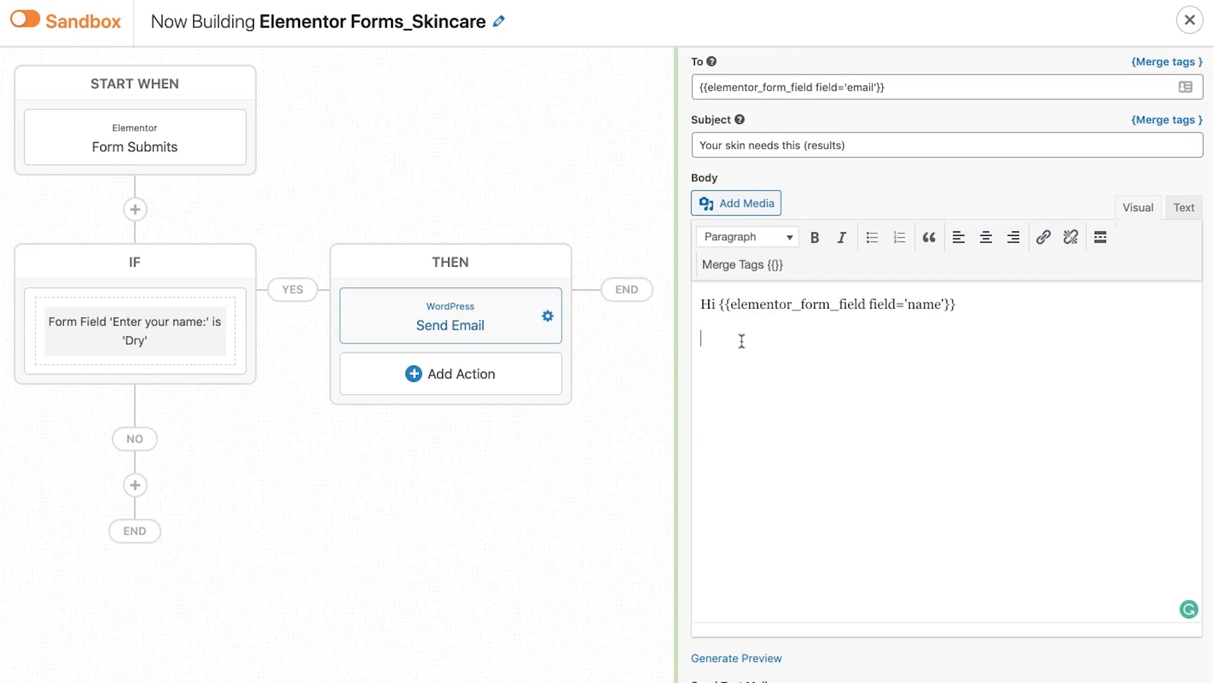
key(ctrl+v)
Step: Review the pasted email body, checking the greeting, product links, coupon offer and sign-off
scroll(742, 341, up, 5)
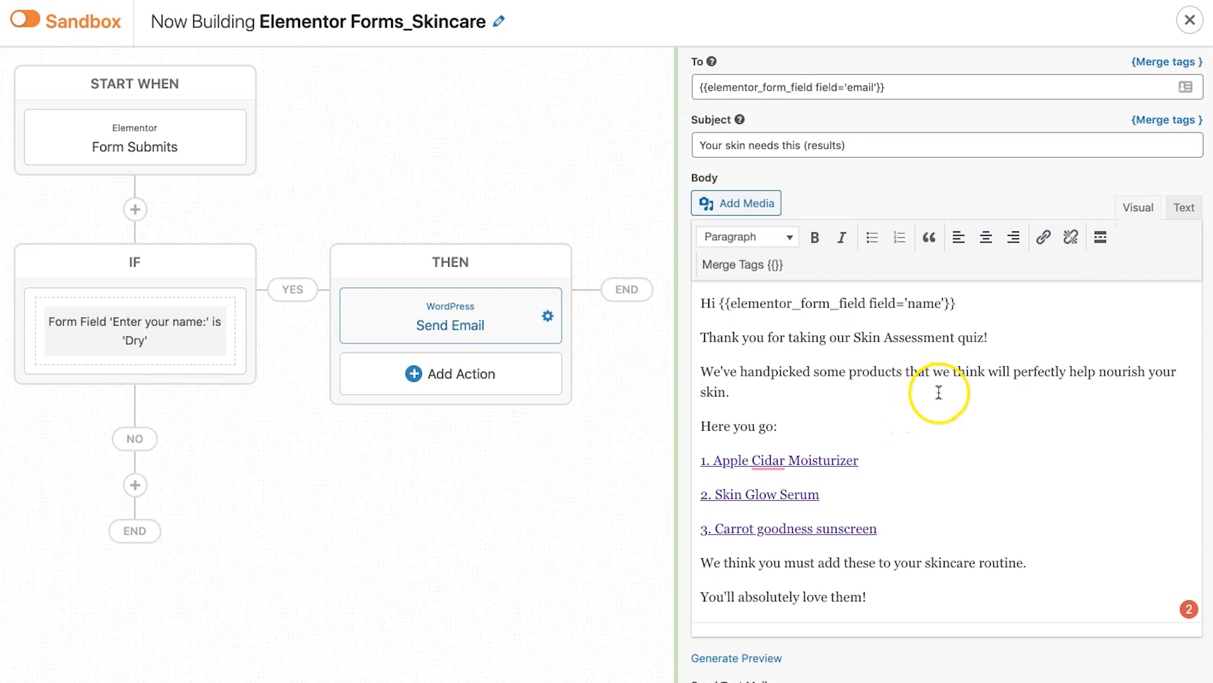
scroll(848, 503, down, 3)
scroll(851, 425, up, 1)
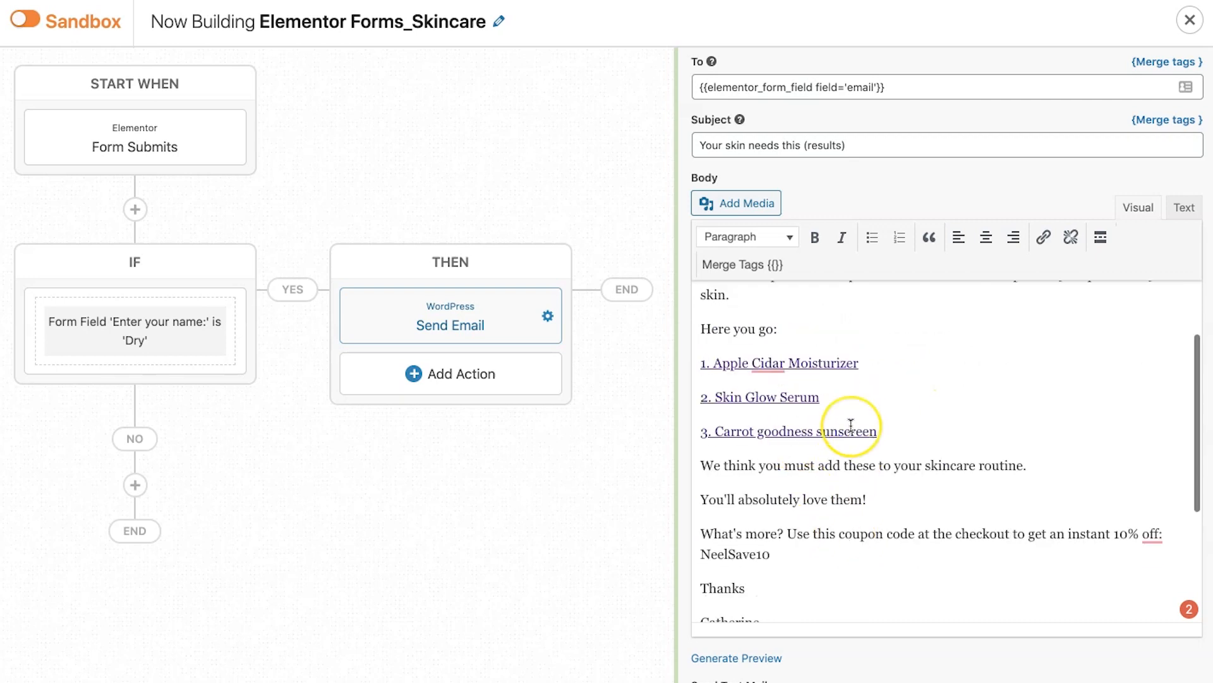
scroll(851, 425, up, 1)
scroll(848, 425, down, 1)
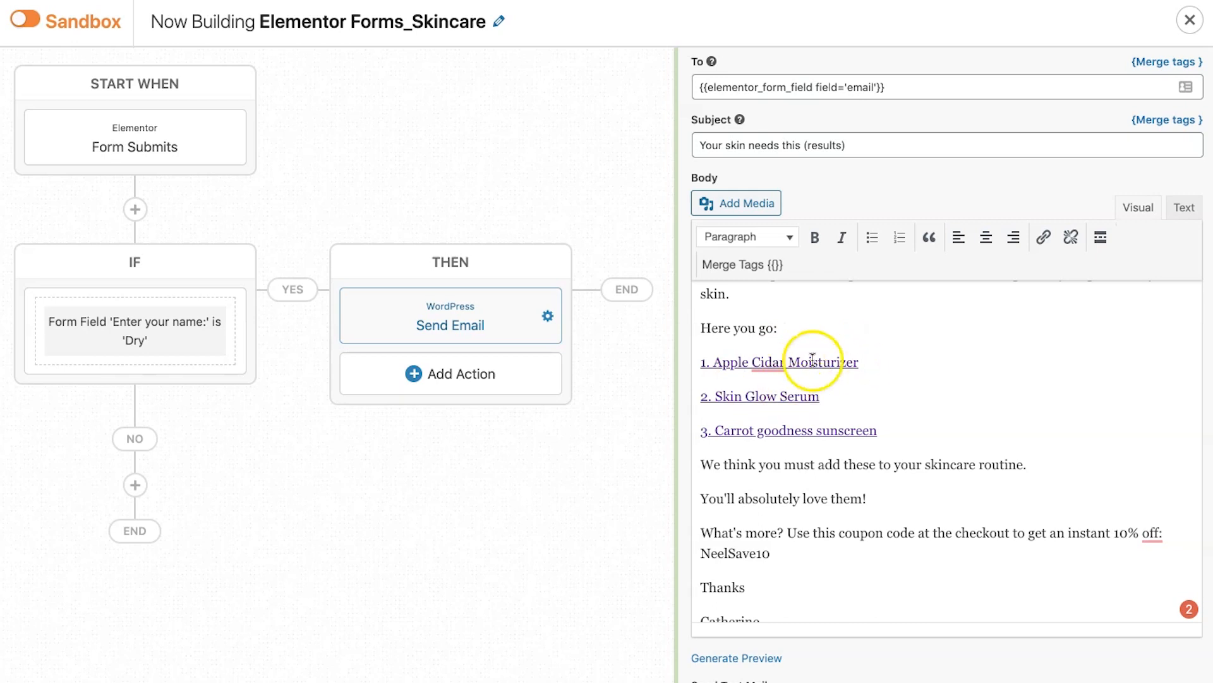
scroll(852, 460, down, 1)
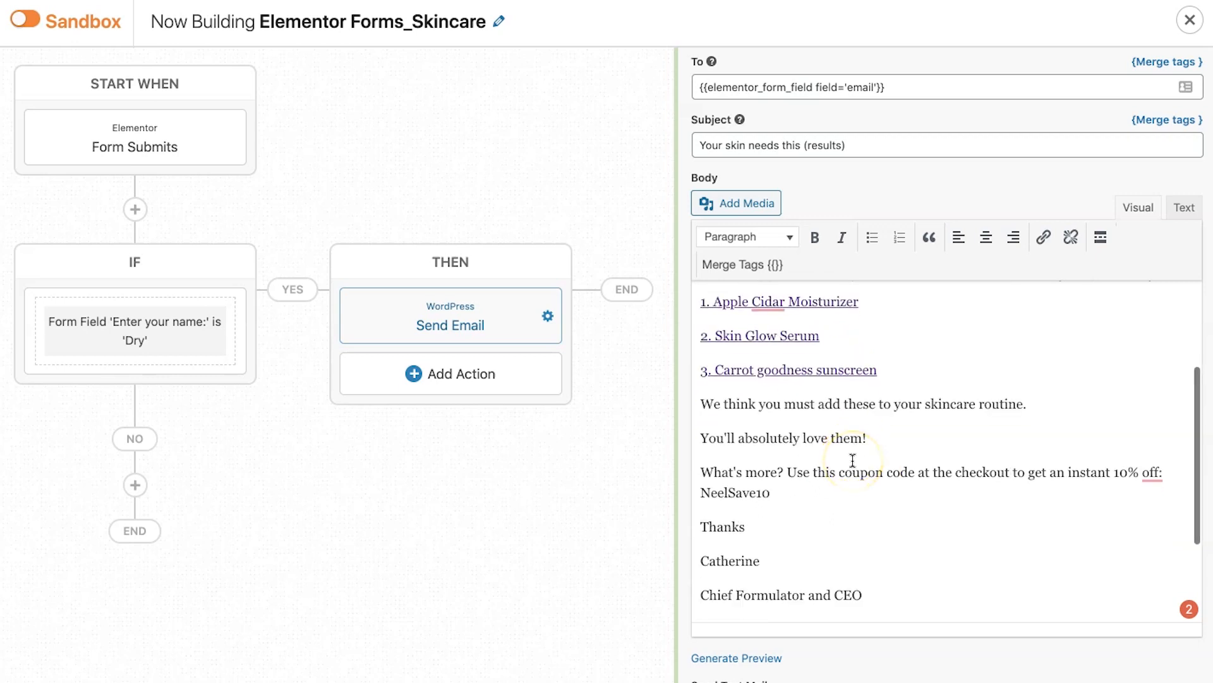
scroll(852, 460, down, 1)
scroll(853, 460, up, 5)
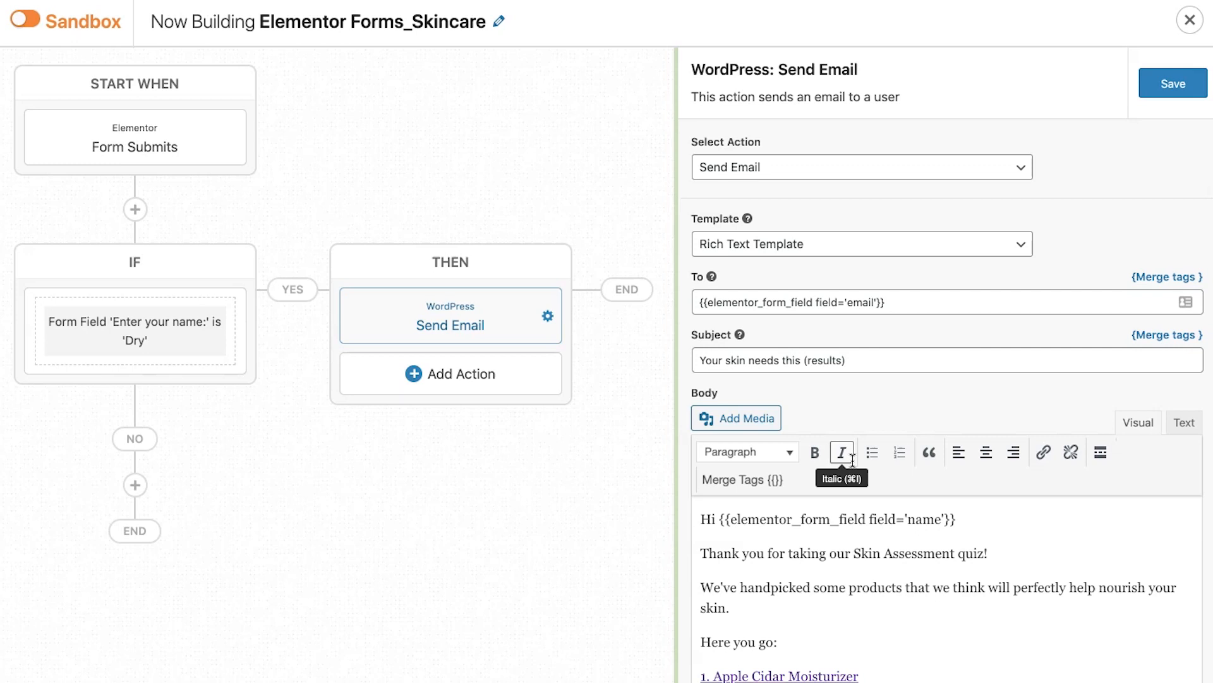
scroll(855, 493, down, 5)
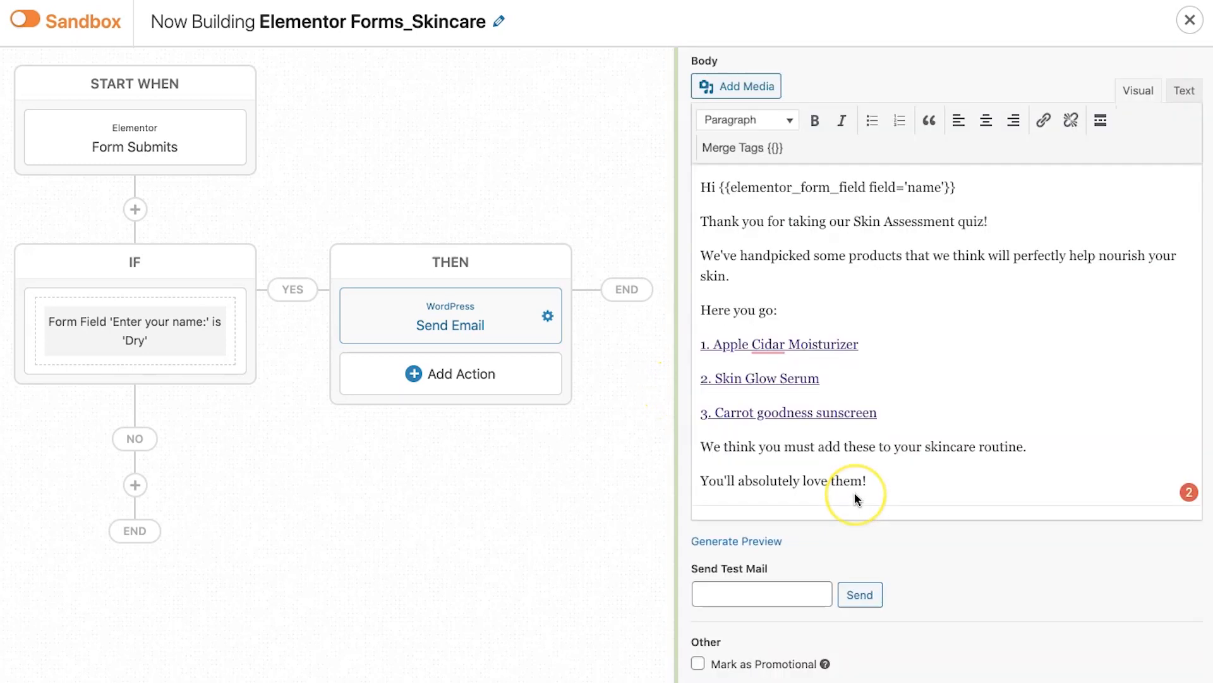
Step: Change the email action's delay from immediate to "After a delay", keeping minutes as the unit
scroll(854, 492, down, 2)
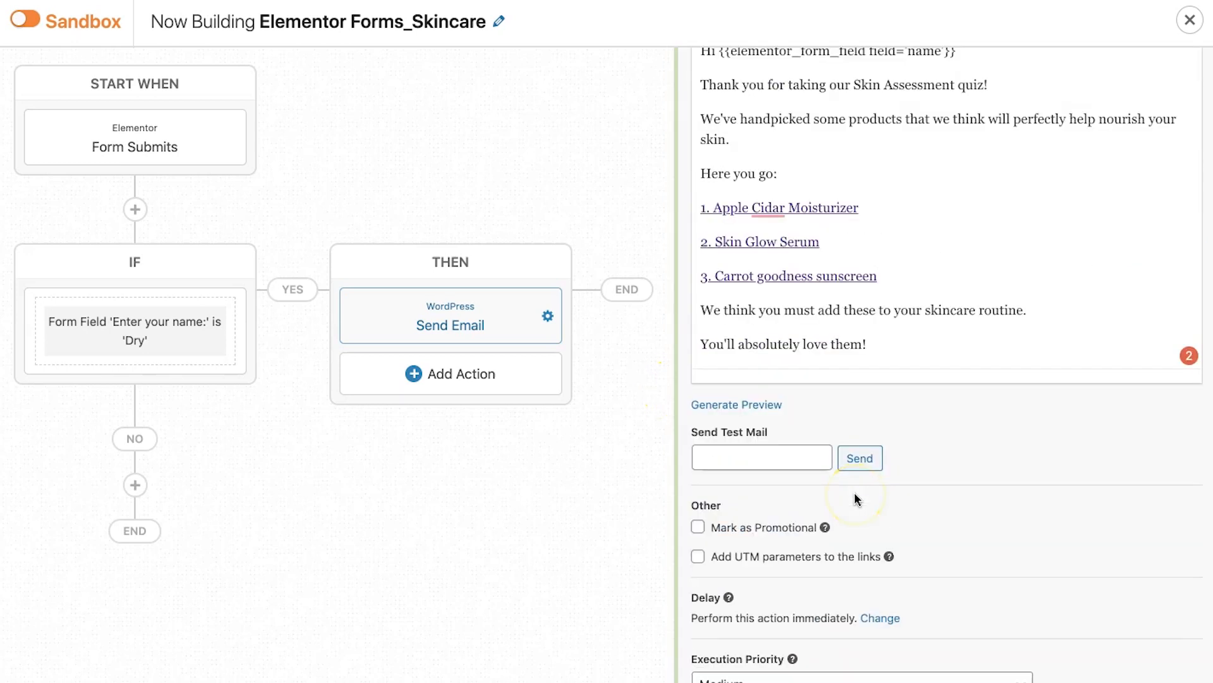
click(886, 624)
scroll(922, 578, down, 1)
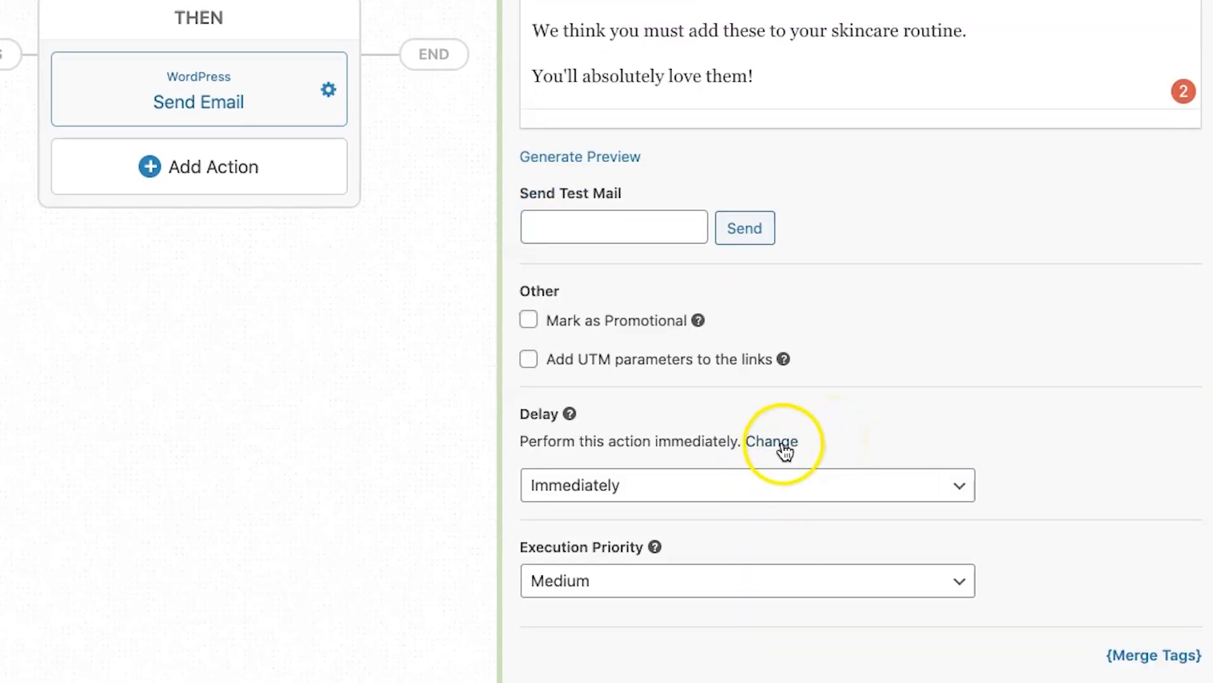
click(721, 488)
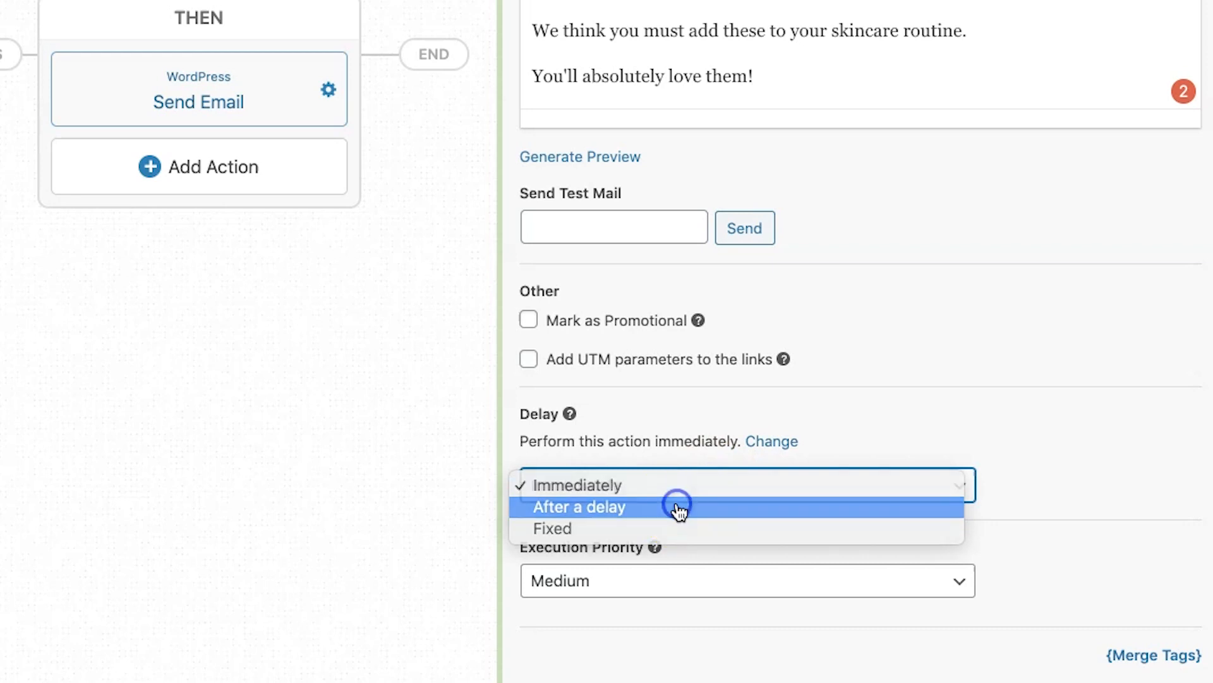
click(679, 508)
scroll(822, 404, down, 2)
click(796, 410)
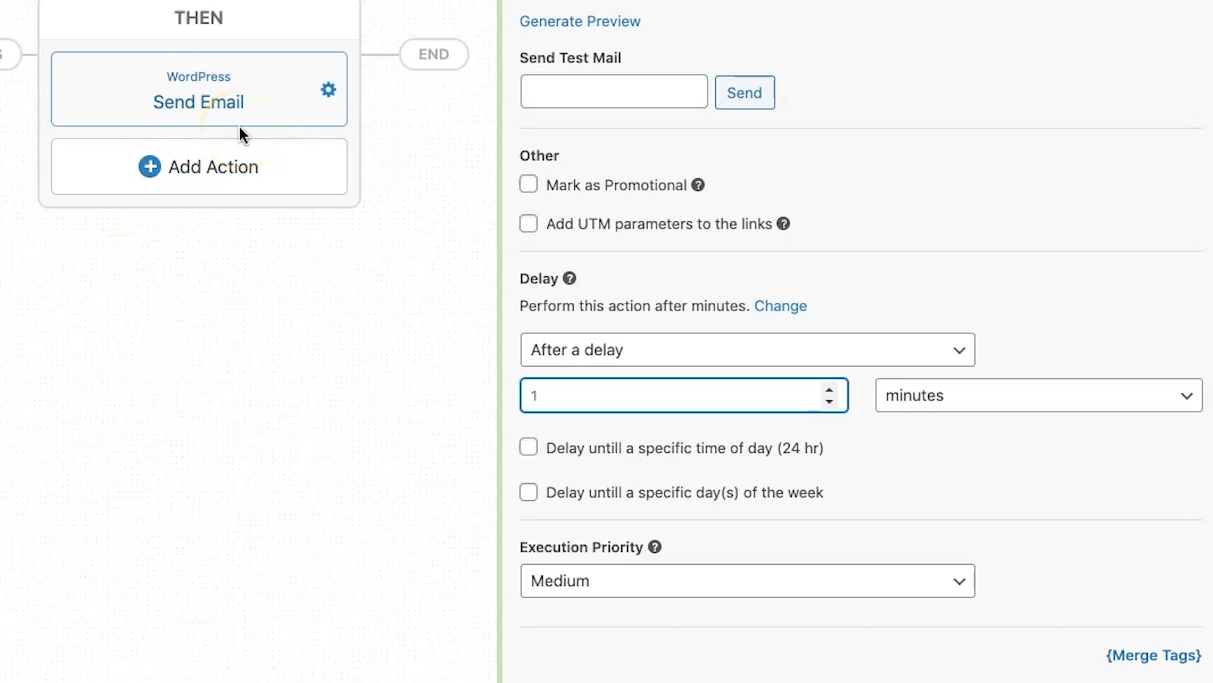
click(934, 411)
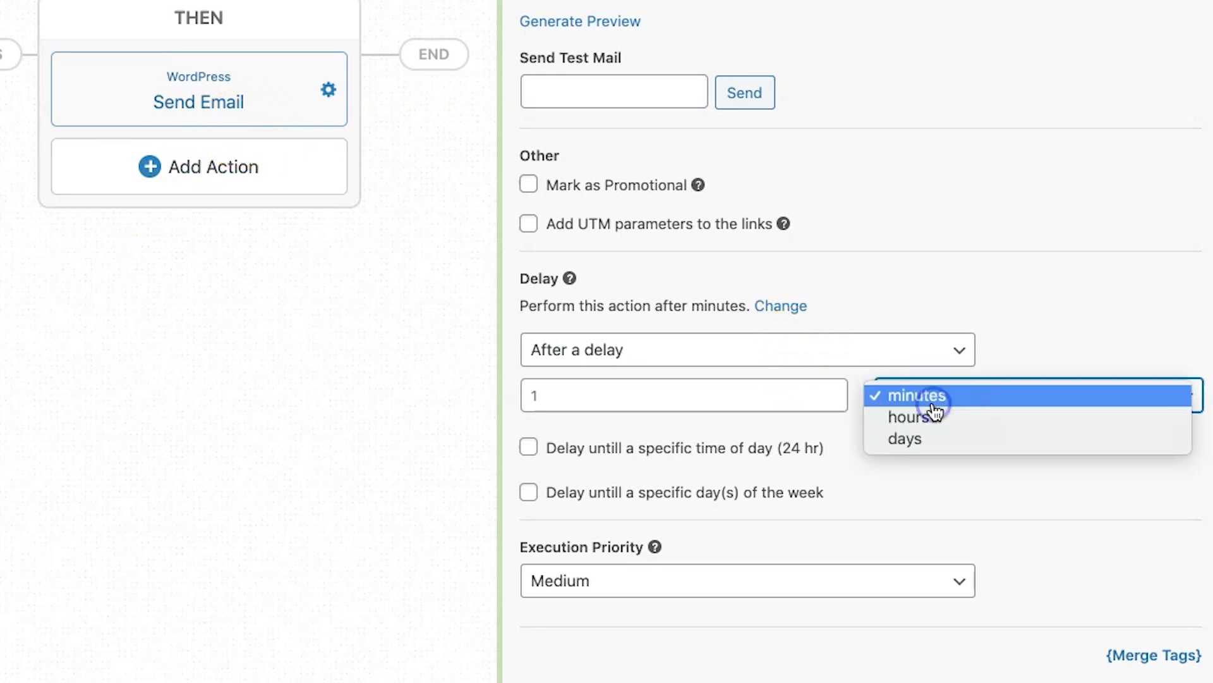
click(1121, 306)
Step: Narrow the settings panel again and save the Send Email action of the 'Dry' condition
scroll(723, 447, up, 3)
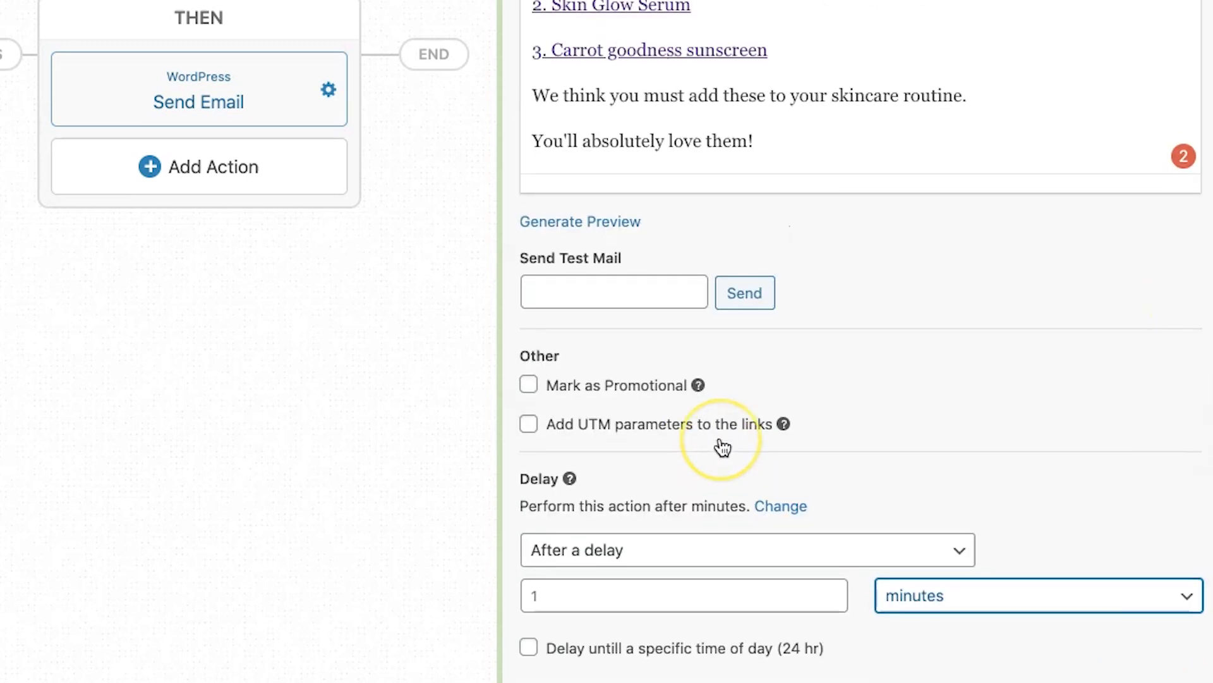
scroll(723, 447, up, 8)
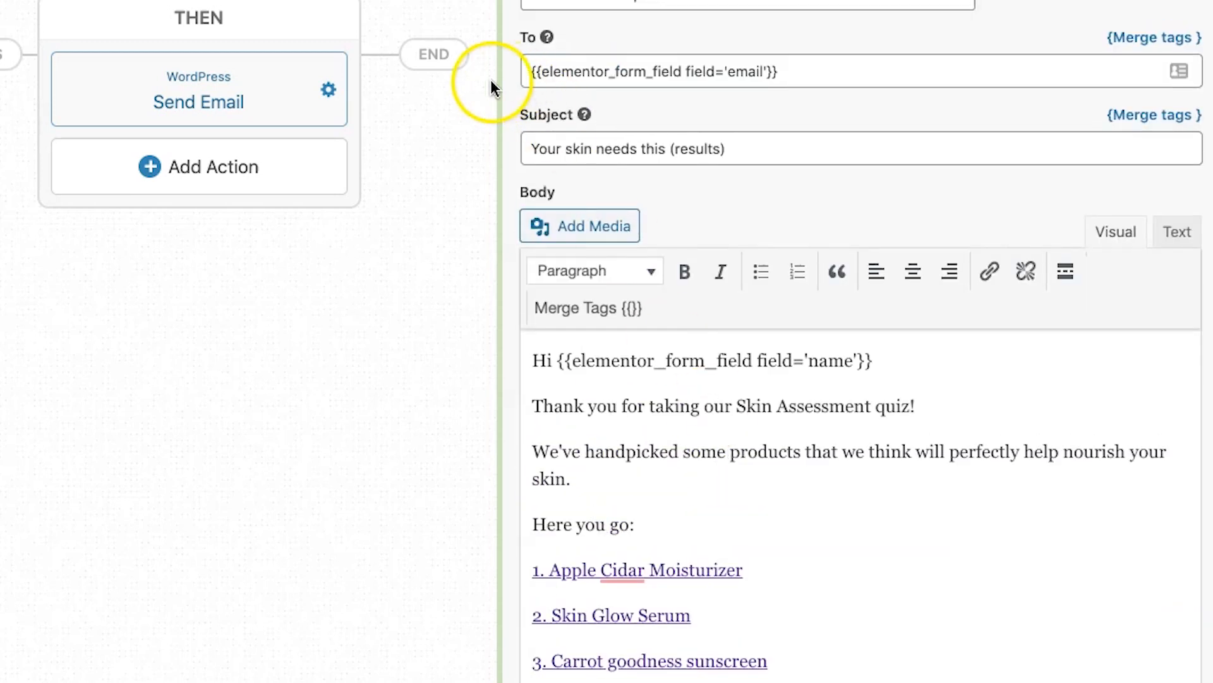
drag(501, 82, 766, 120)
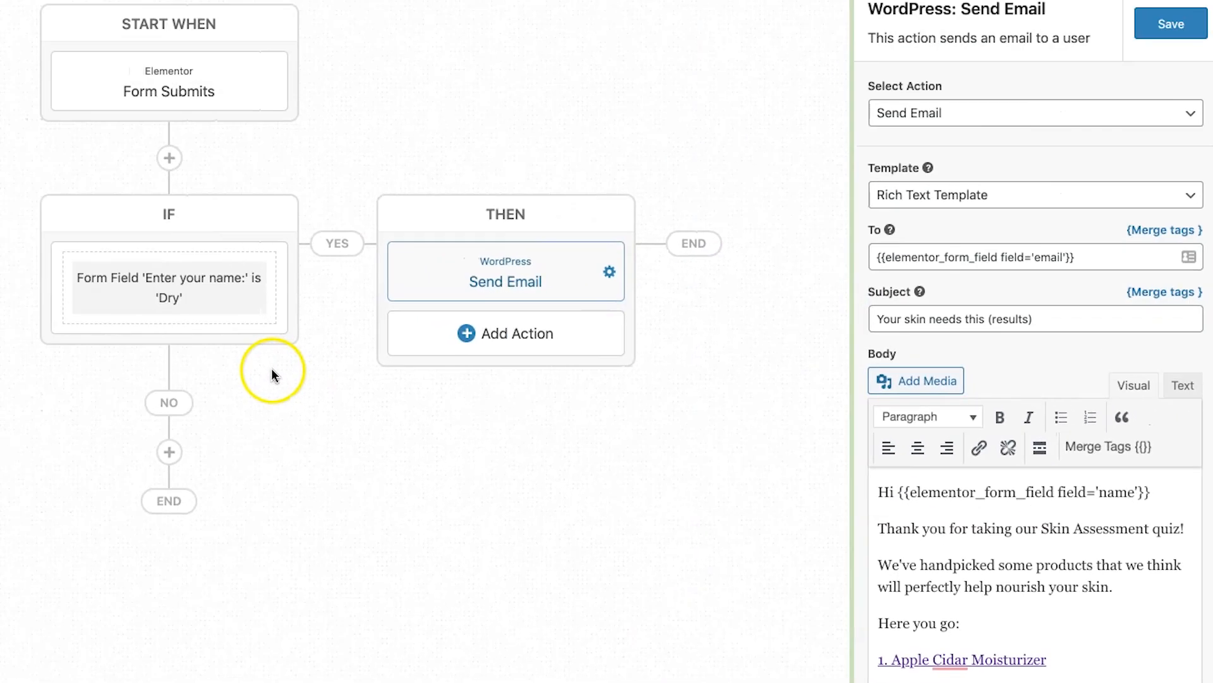
click(169, 451)
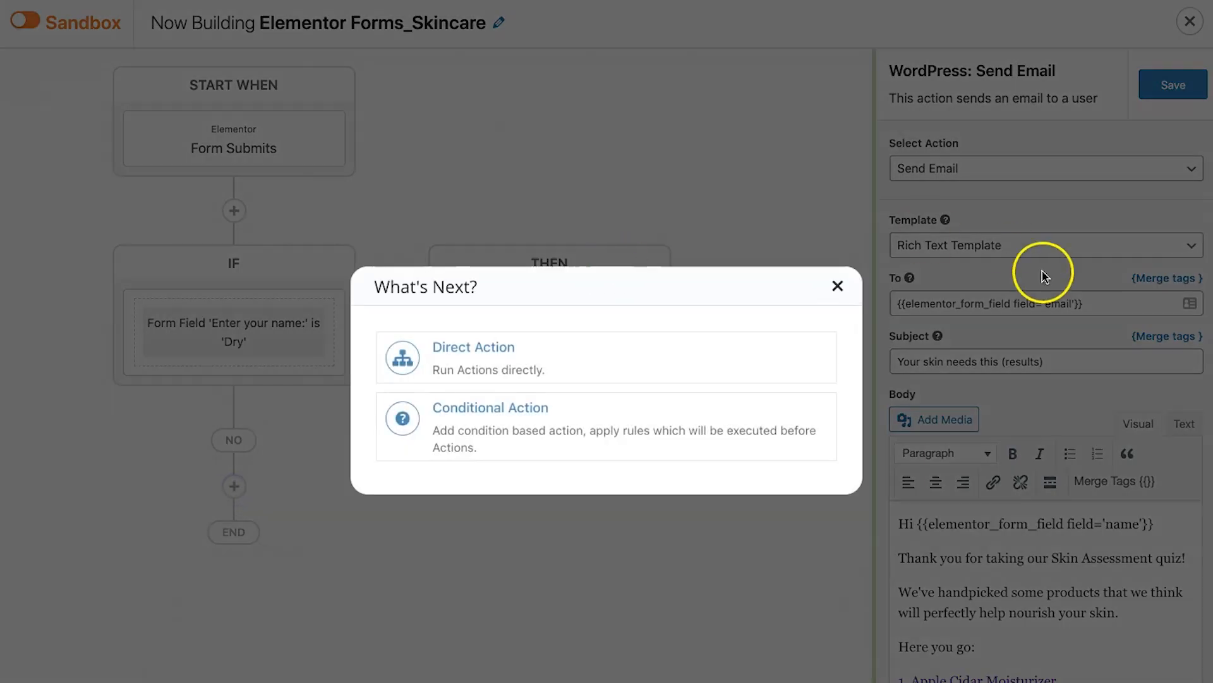
click(837, 287)
click(1175, 86)
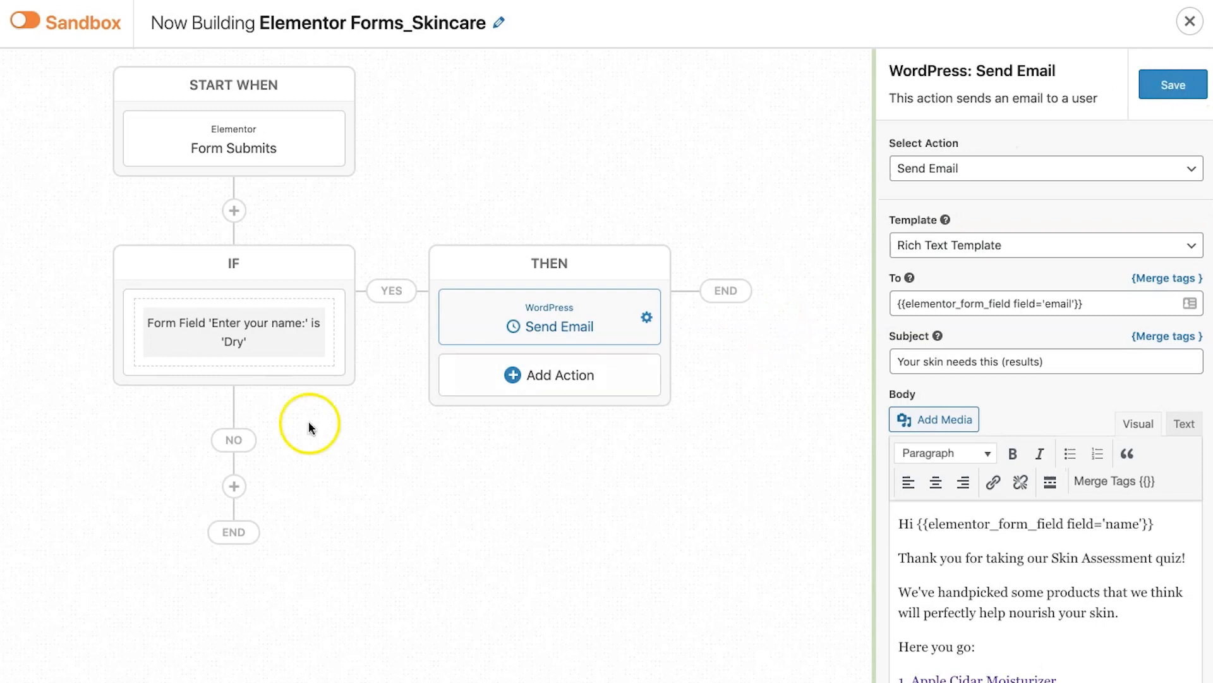
Step: Add a conditional action on the NO path with the rule Form Field "Skin Type" is "oily", and save it
click(231, 486)
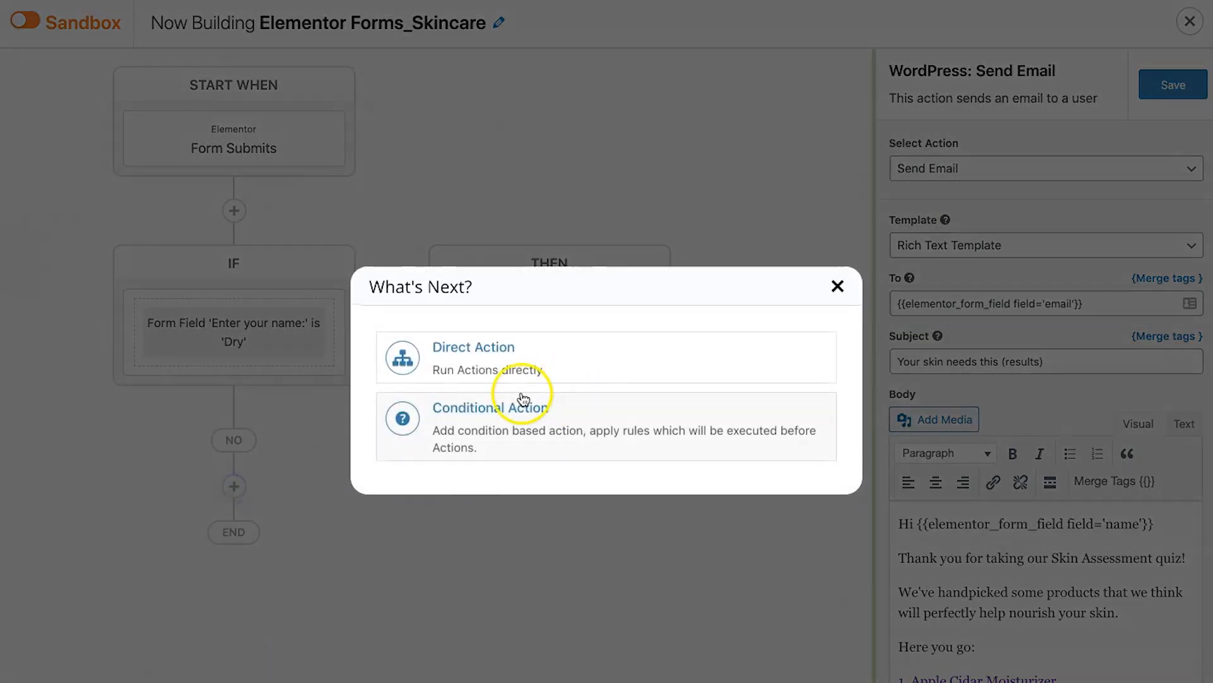
click(466, 411)
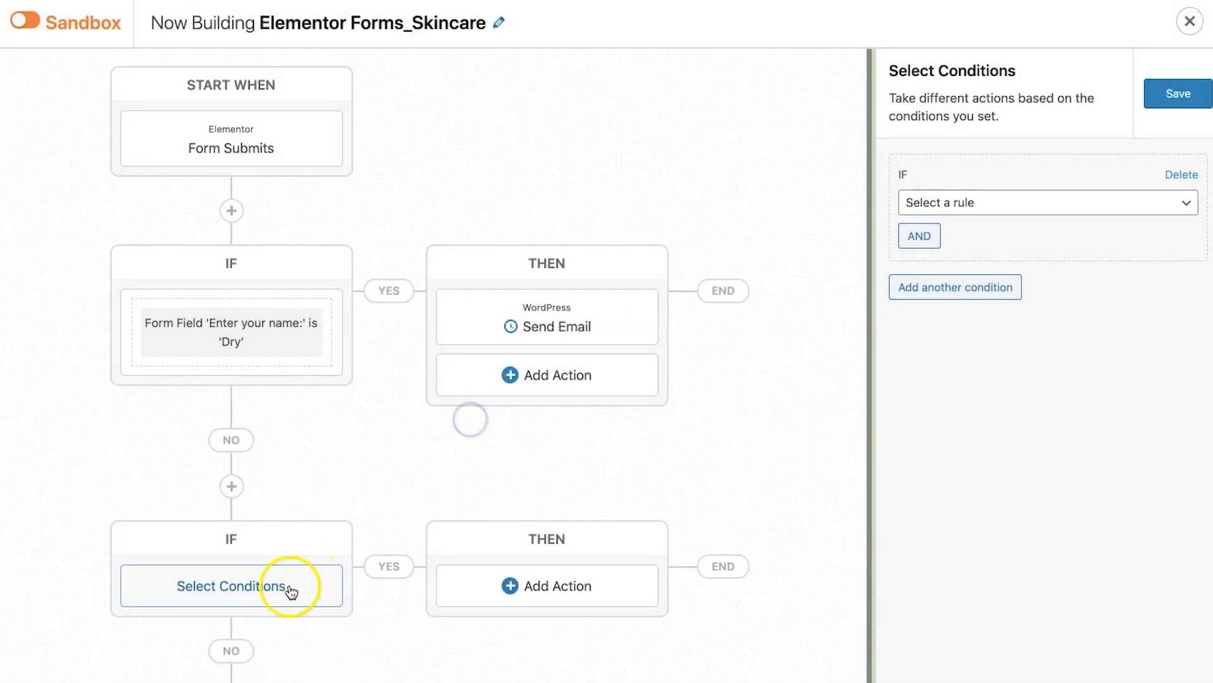
click(969, 203)
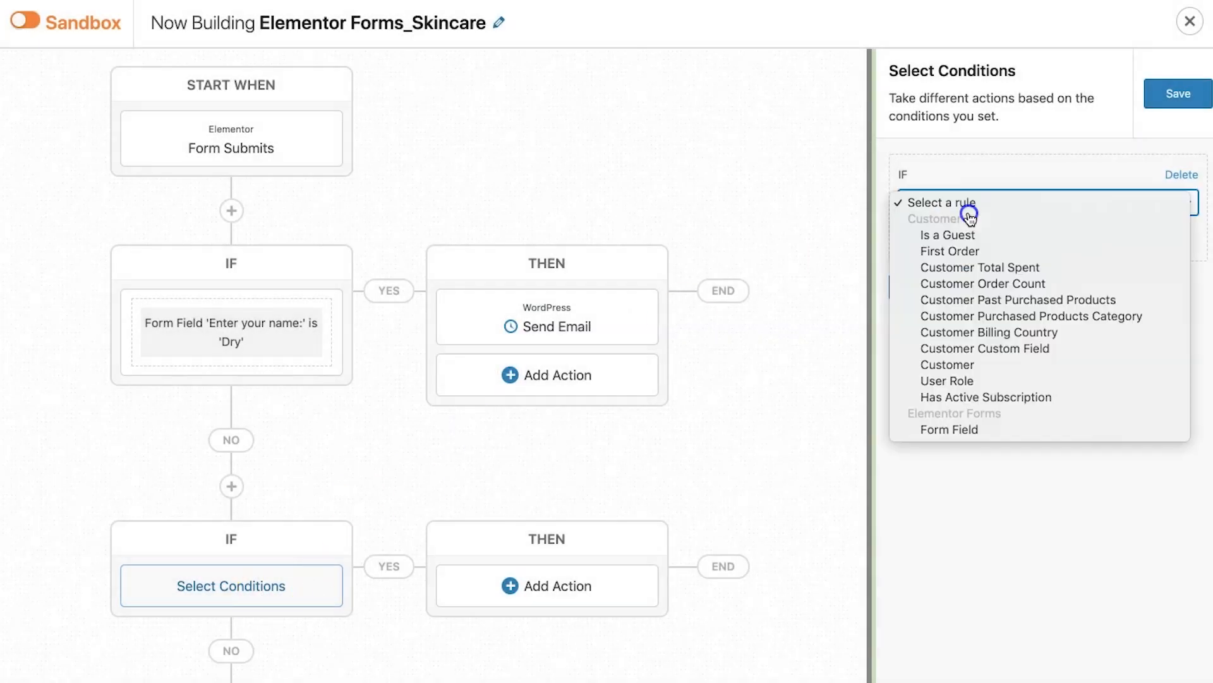
click(974, 429)
click(975, 270)
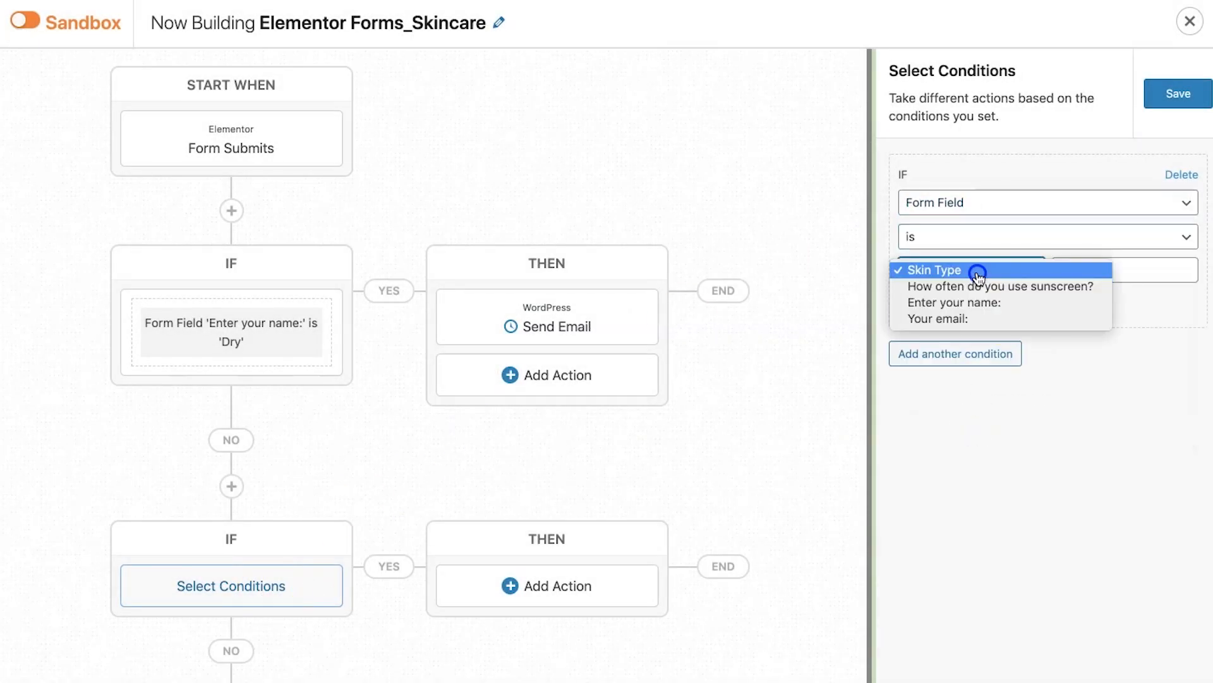
click(1120, 270)
click(1121, 270)
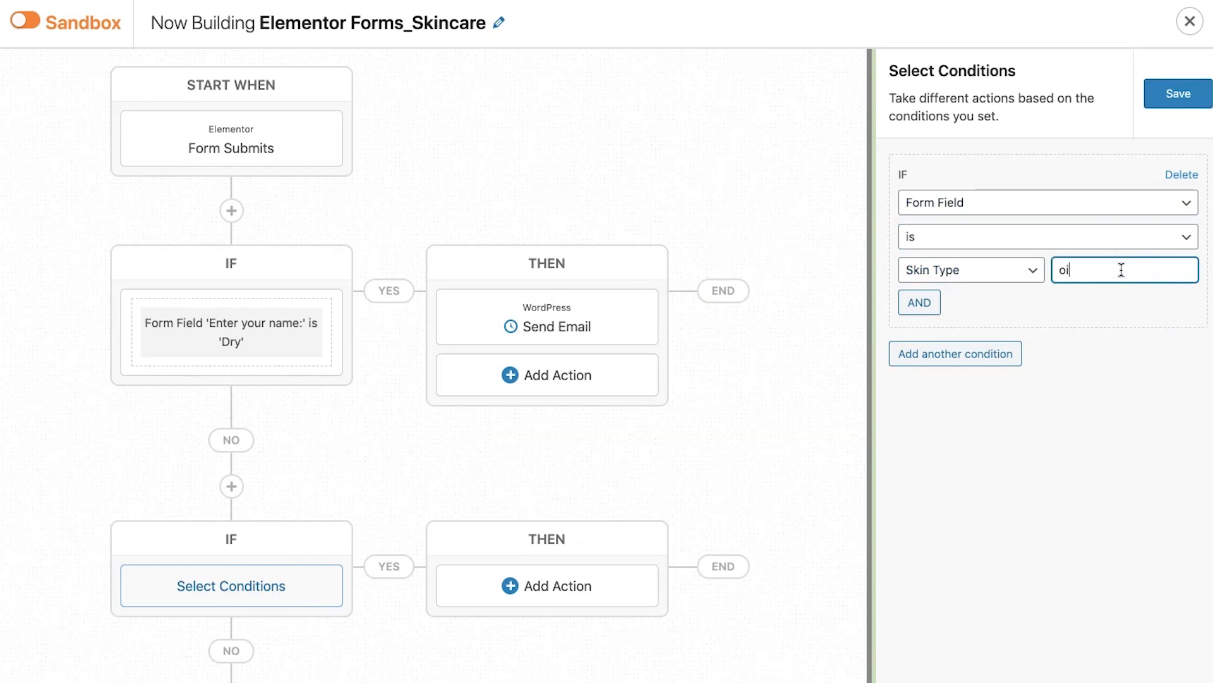
click(1178, 96)
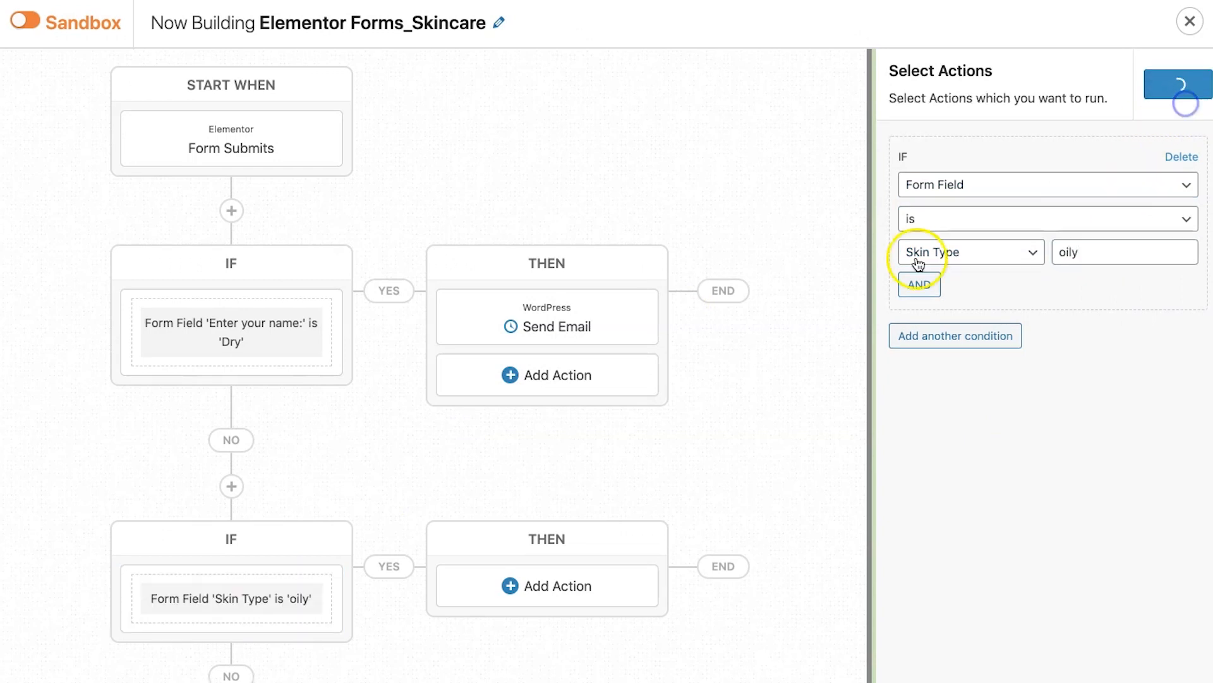
Step: Add a new Send Email action to the THEN block of the 'oily' condition
click(540, 588)
click(1091, 189)
scroll(985, 496, down, 2)
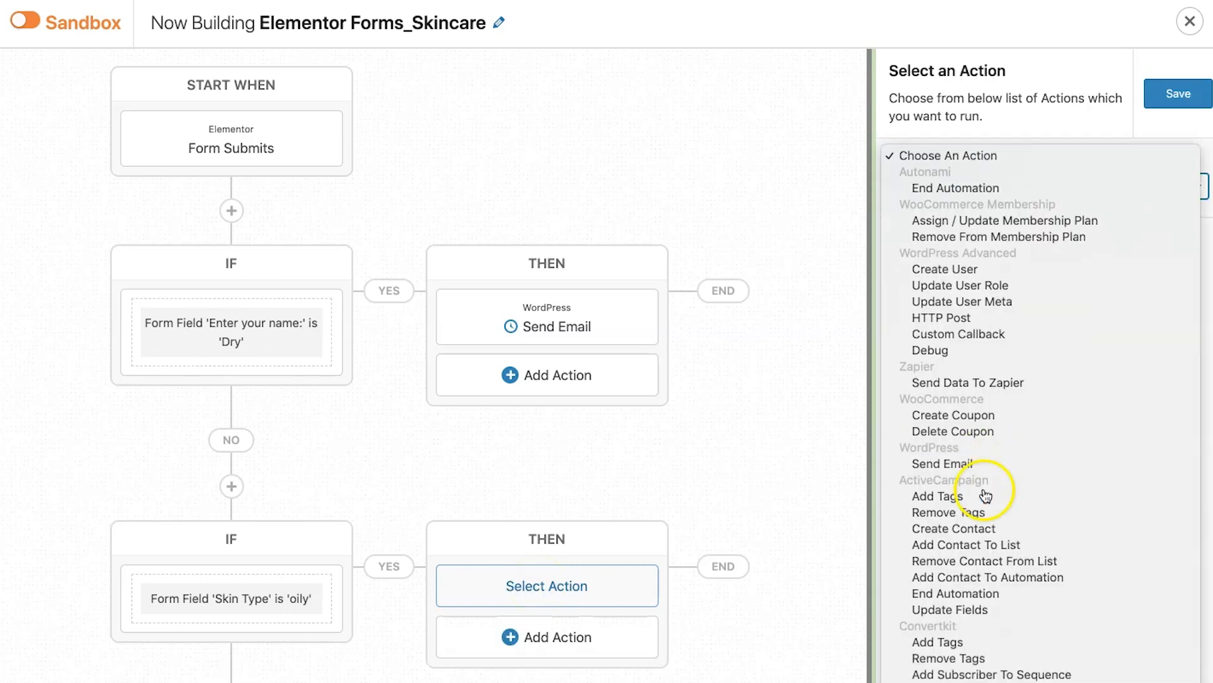
scroll(986, 496, down, 1)
click(958, 420)
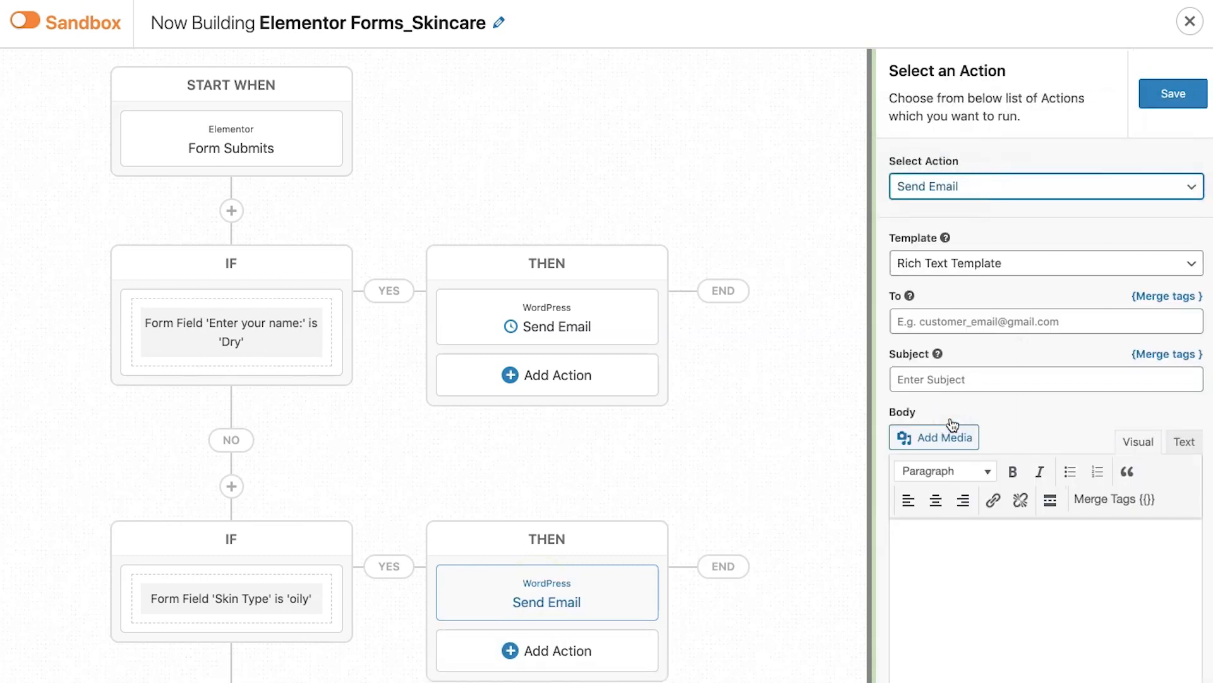
click(733, 432)
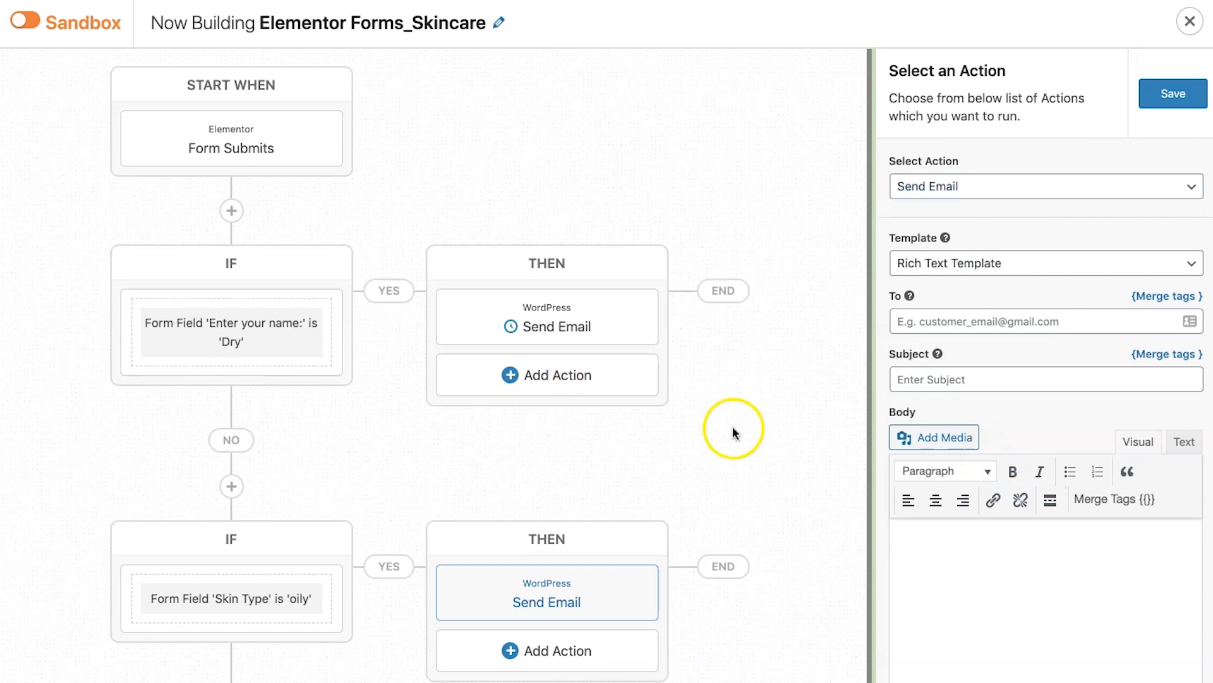
Step: Copy the Send Email action from the 'Dry' branch and insert it into the 'oily' branch
click(577, 333)
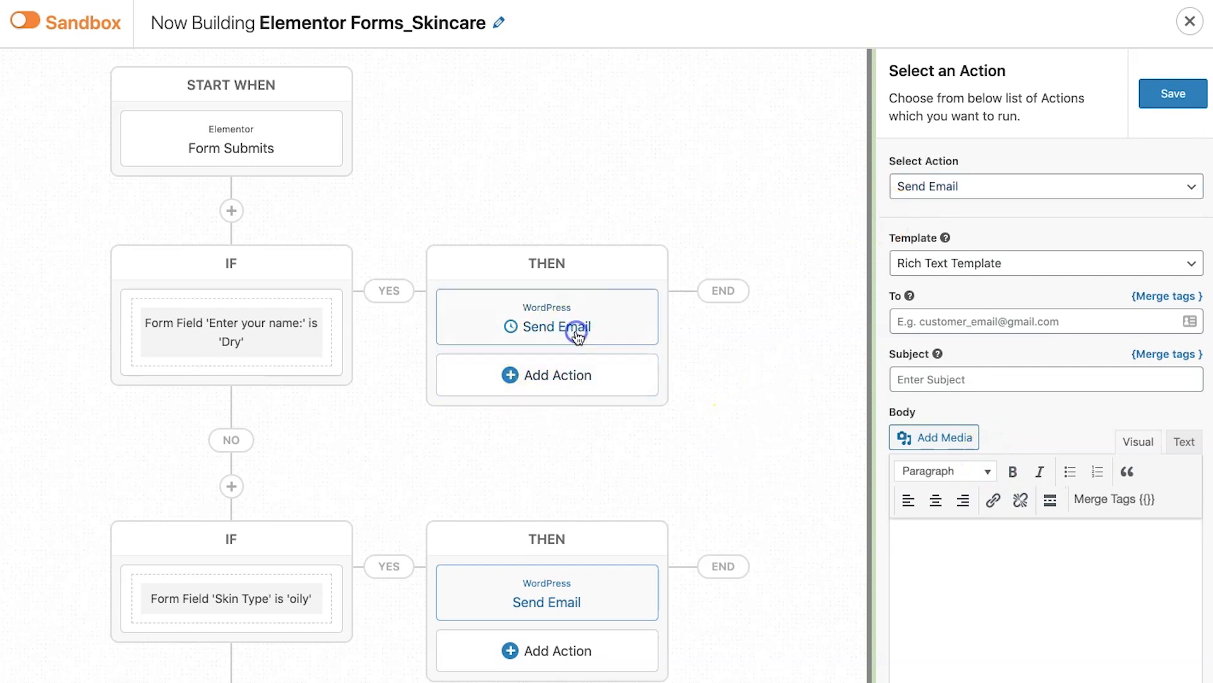
click(643, 316)
click(676, 326)
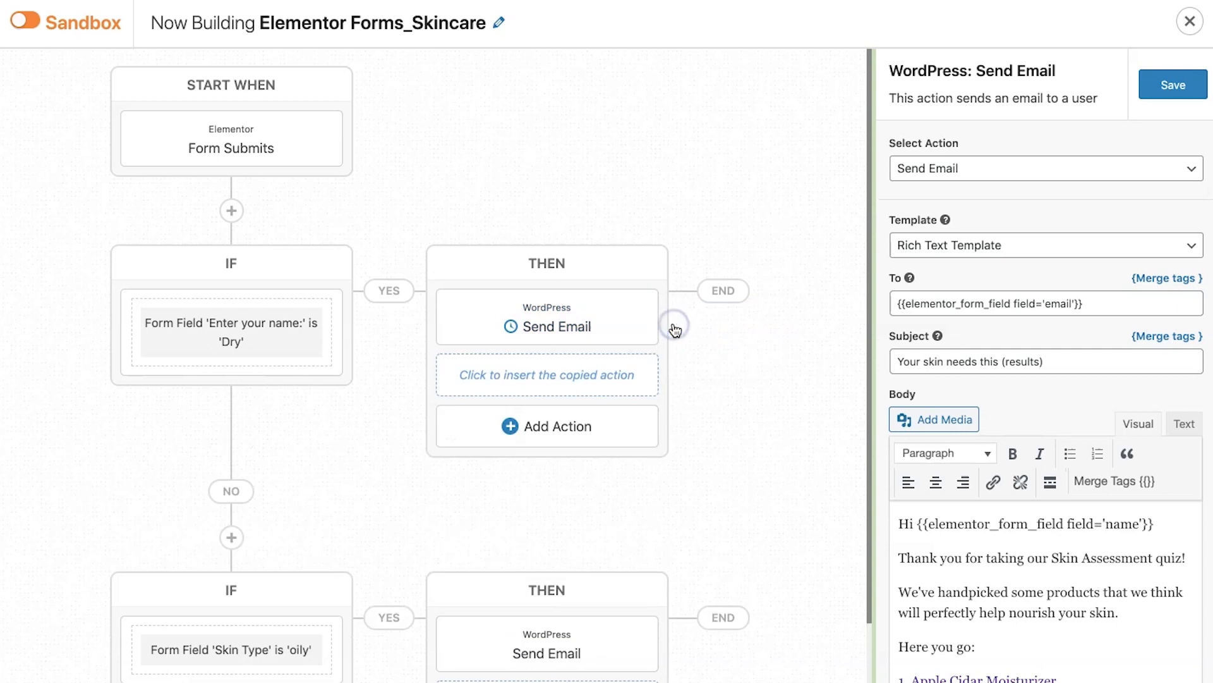
scroll(618, 670, down, 3)
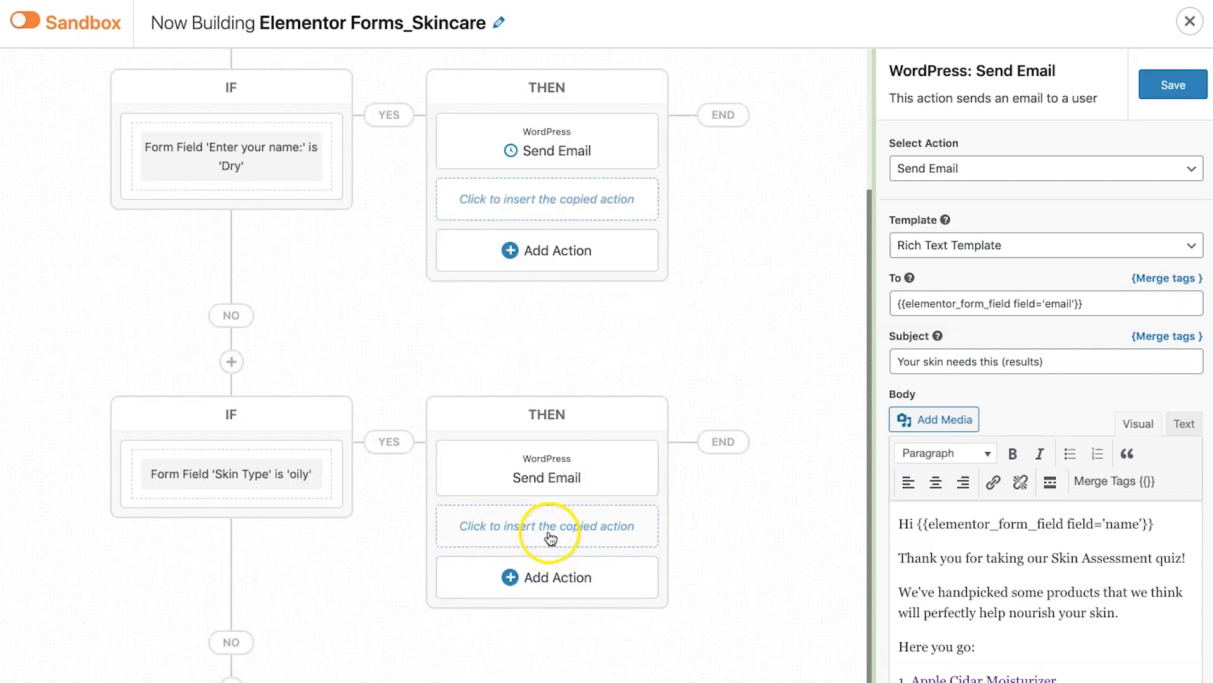
click(550, 537)
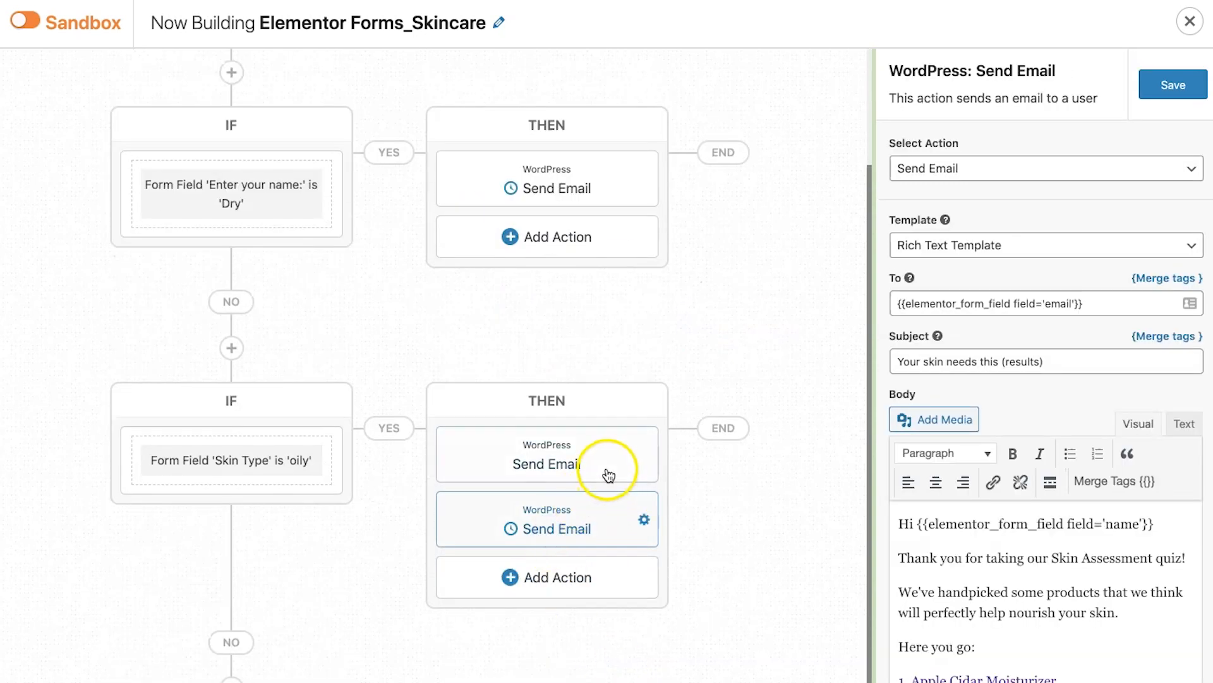
Step: Delete the blank Send Email action from the 'oily' branch and open the copied one's email content
click(629, 461)
click(644, 455)
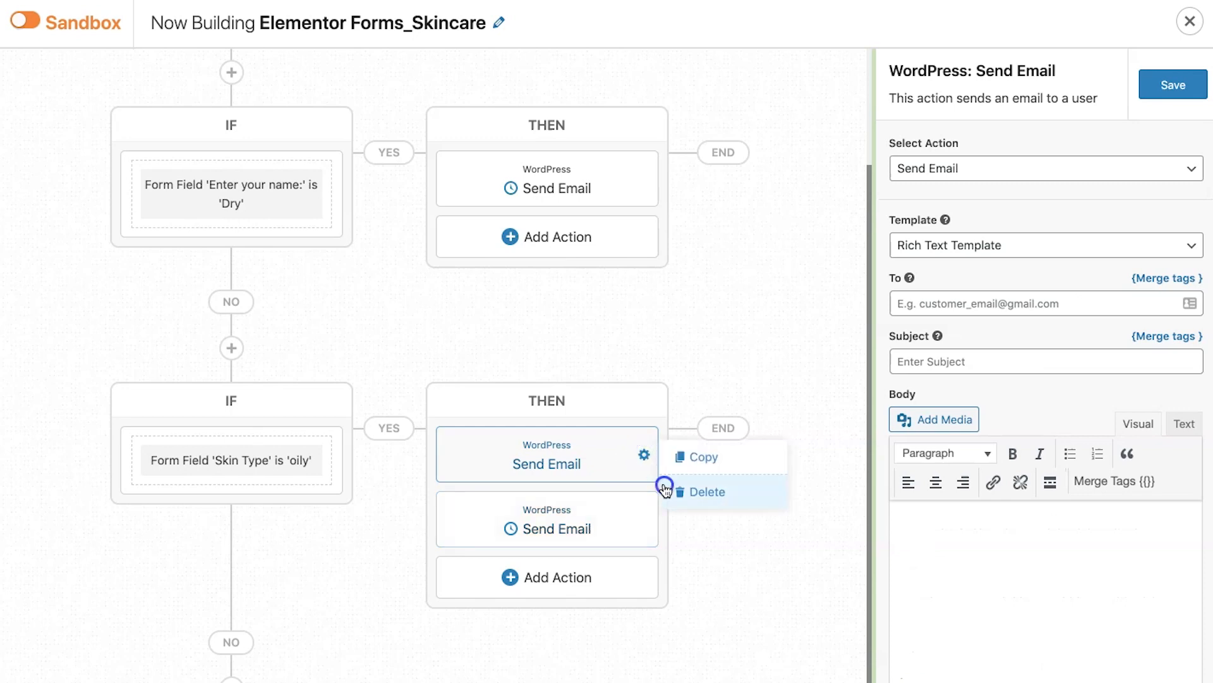
click(695, 492)
click(496, 502)
click(560, 535)
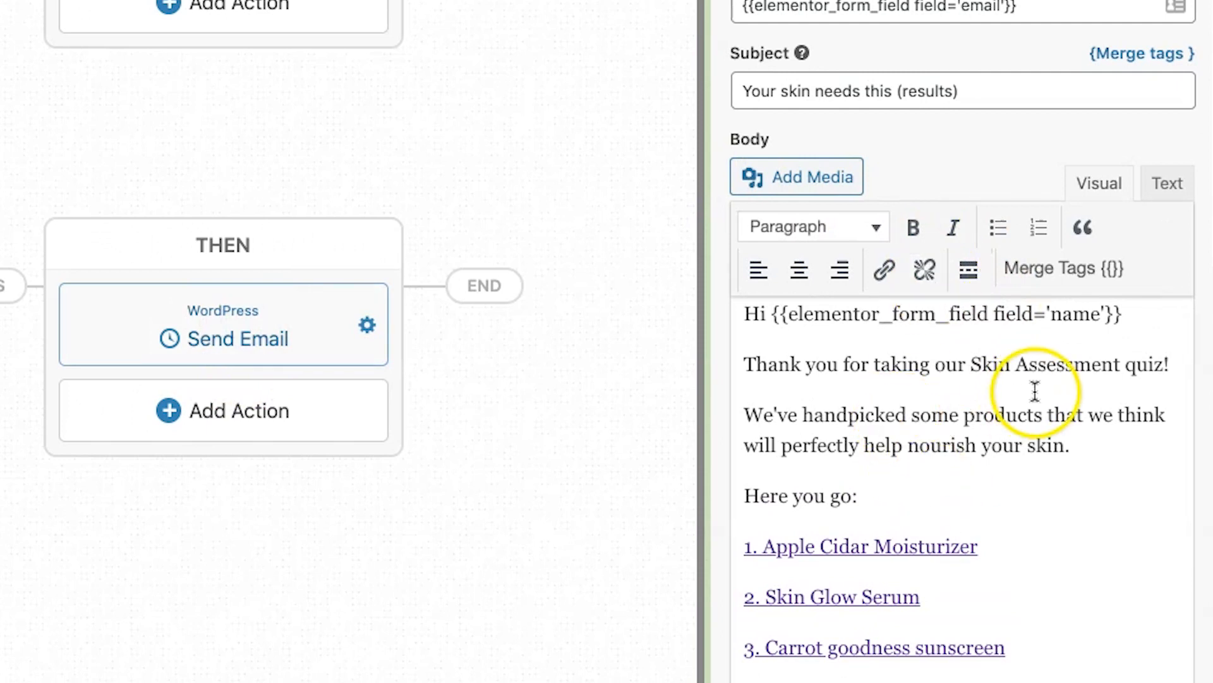
scroll(815, 427, up, 1)
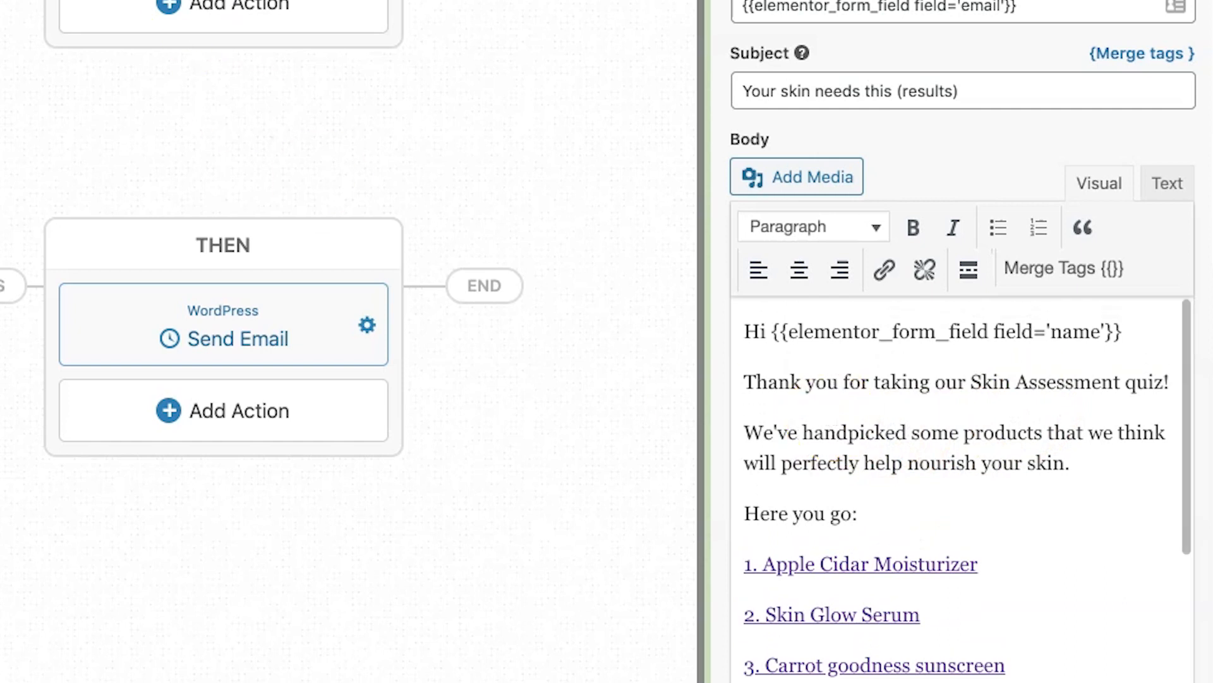
Step: Widen the settings panel and review the body text of the 'oily' branch's email
scroll(862, 474, down, 1)
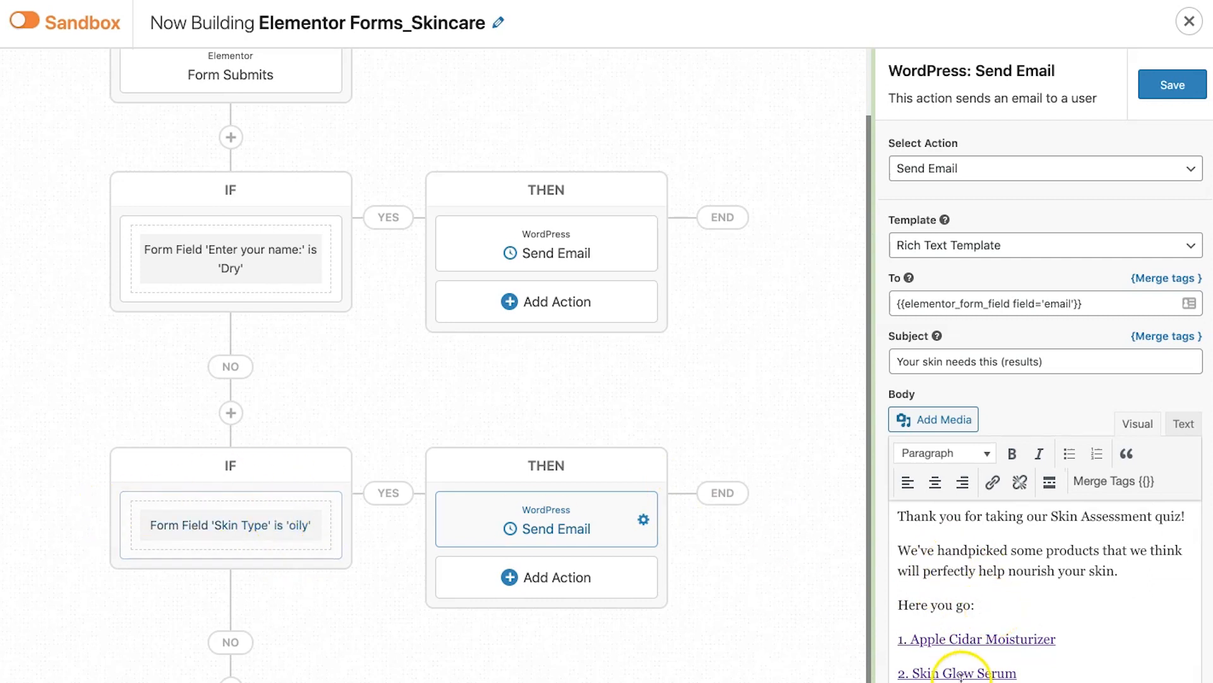
scroll(1038, 612, up, 1)
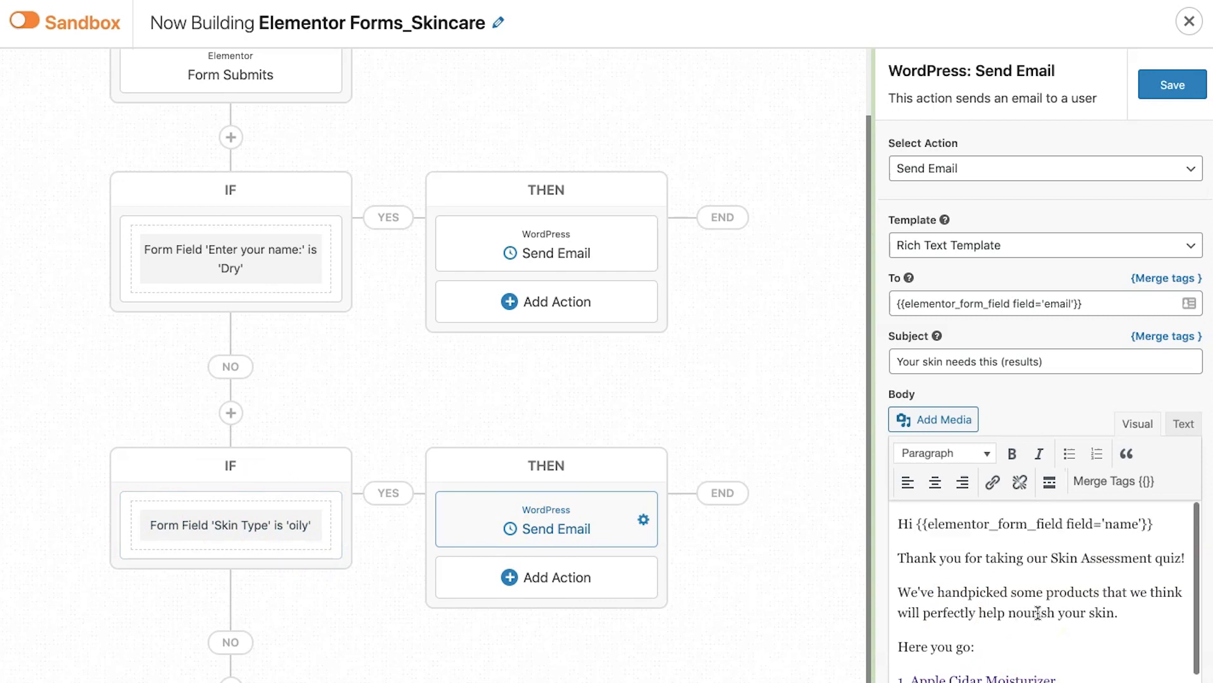
drag(874, 382, 732, 379)
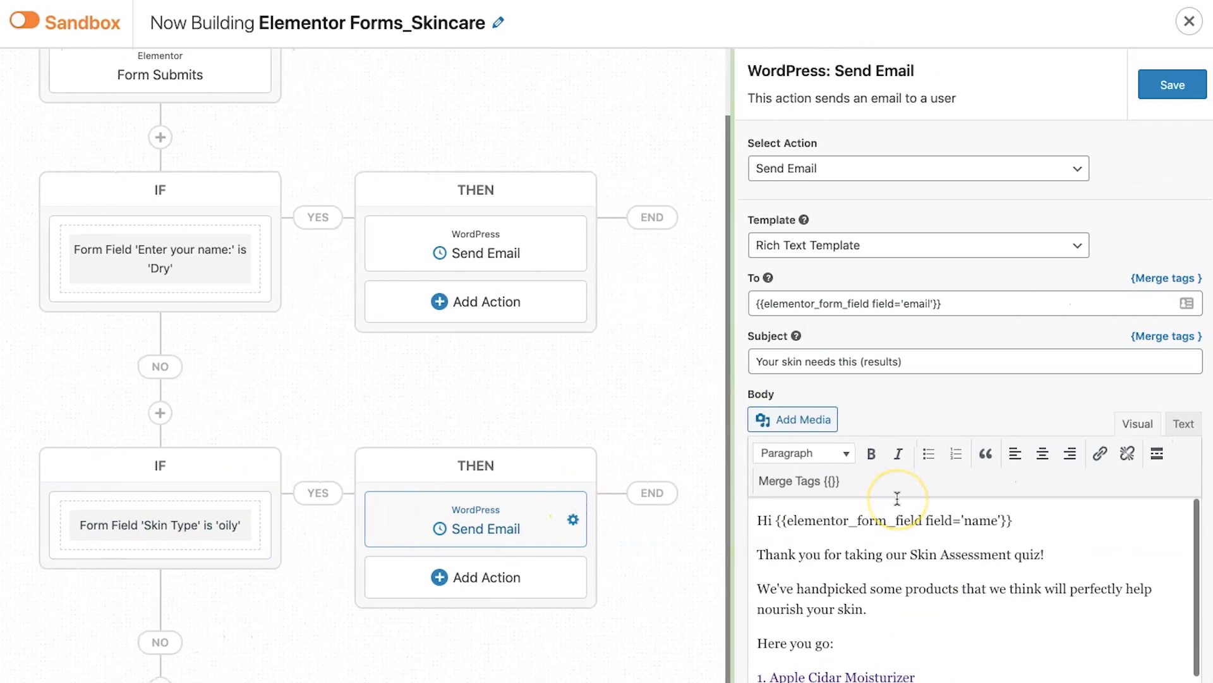
scroll(575, 377, up, 1)
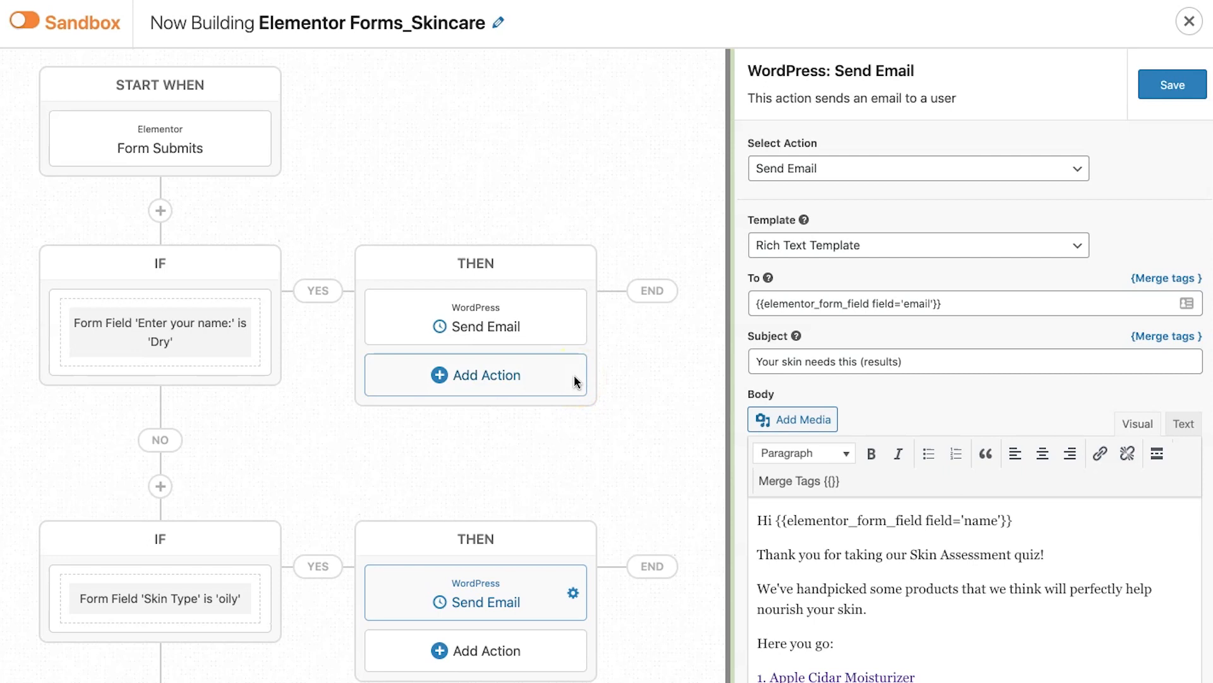
scroll(878, 400, down, 4)
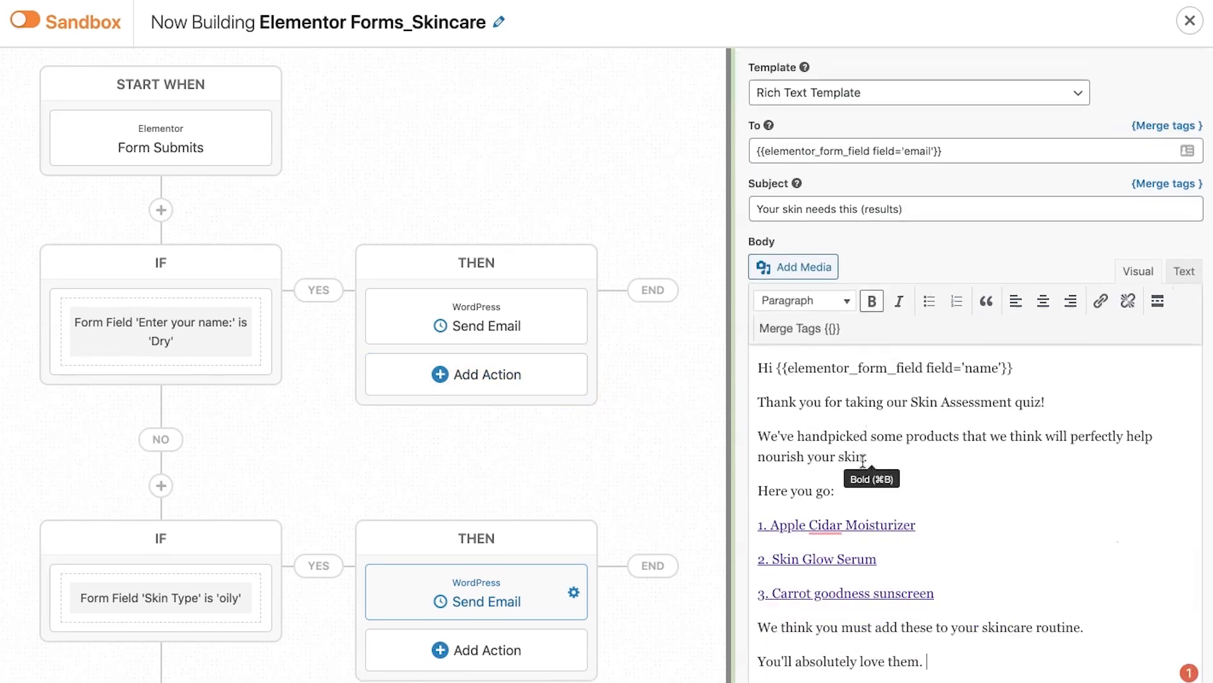
click(934, 474)
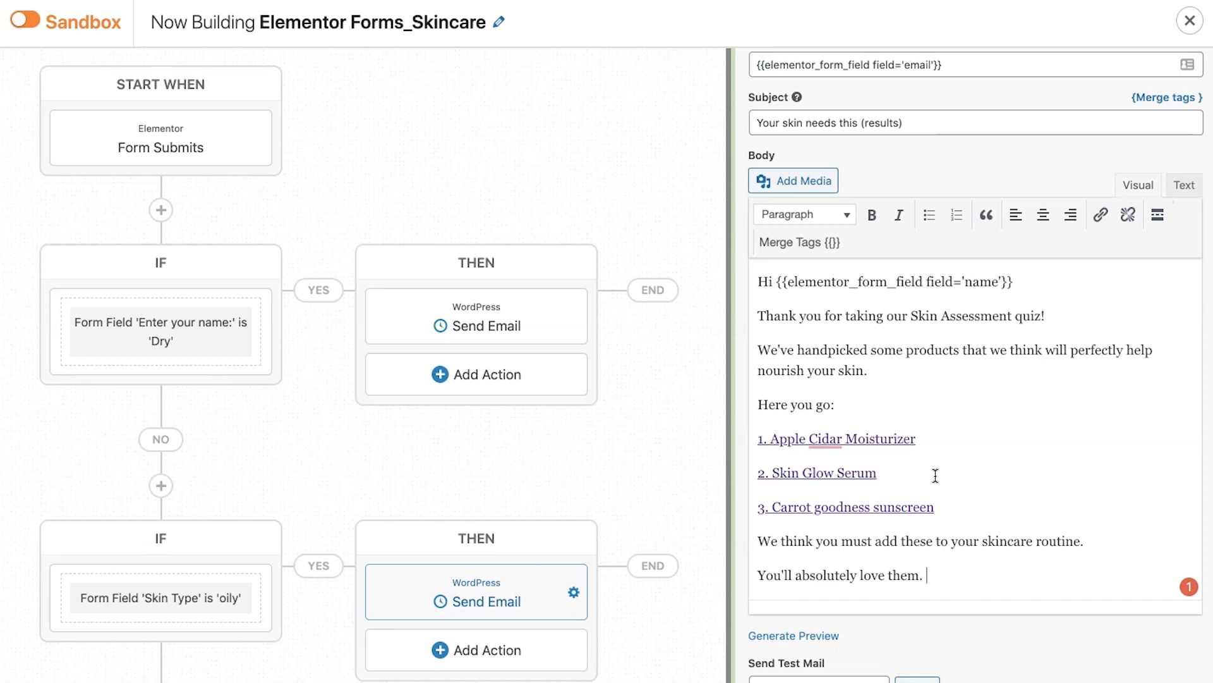
Step: Replace "Here you go:" and the three linked product names in the email body with "Check out your results here>>"
drag(934, 507, 757, 420)
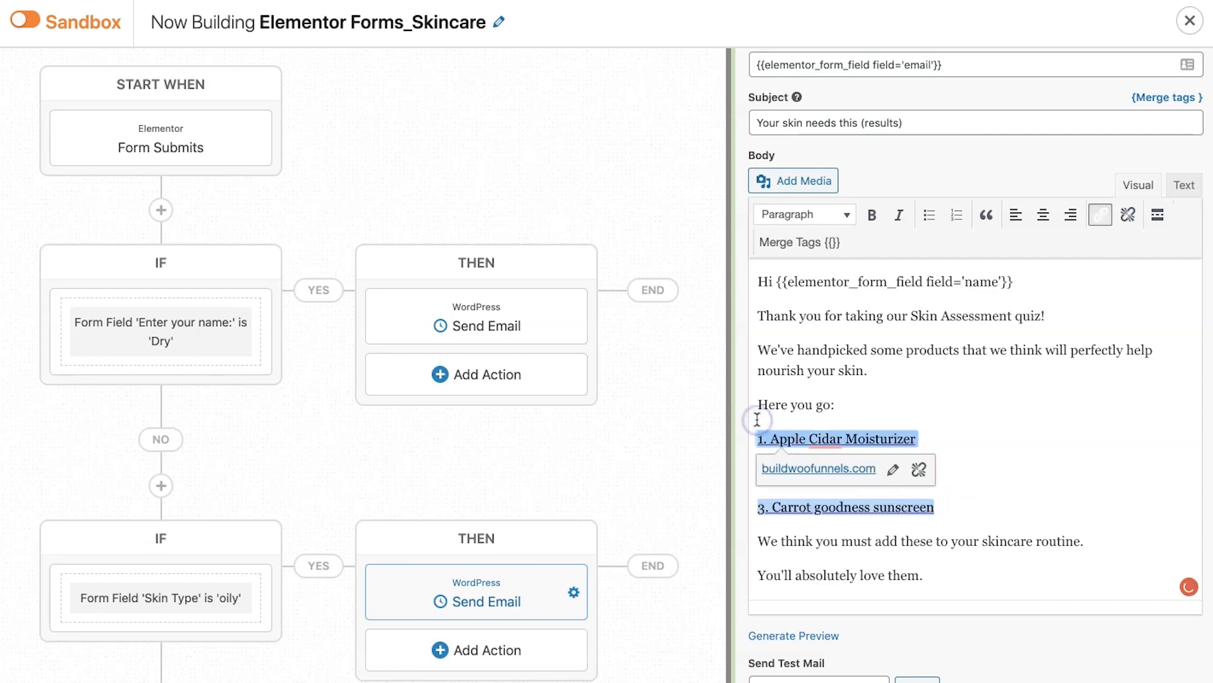
key(BackSpace)
key(BackSpace)
key(BackSpace)
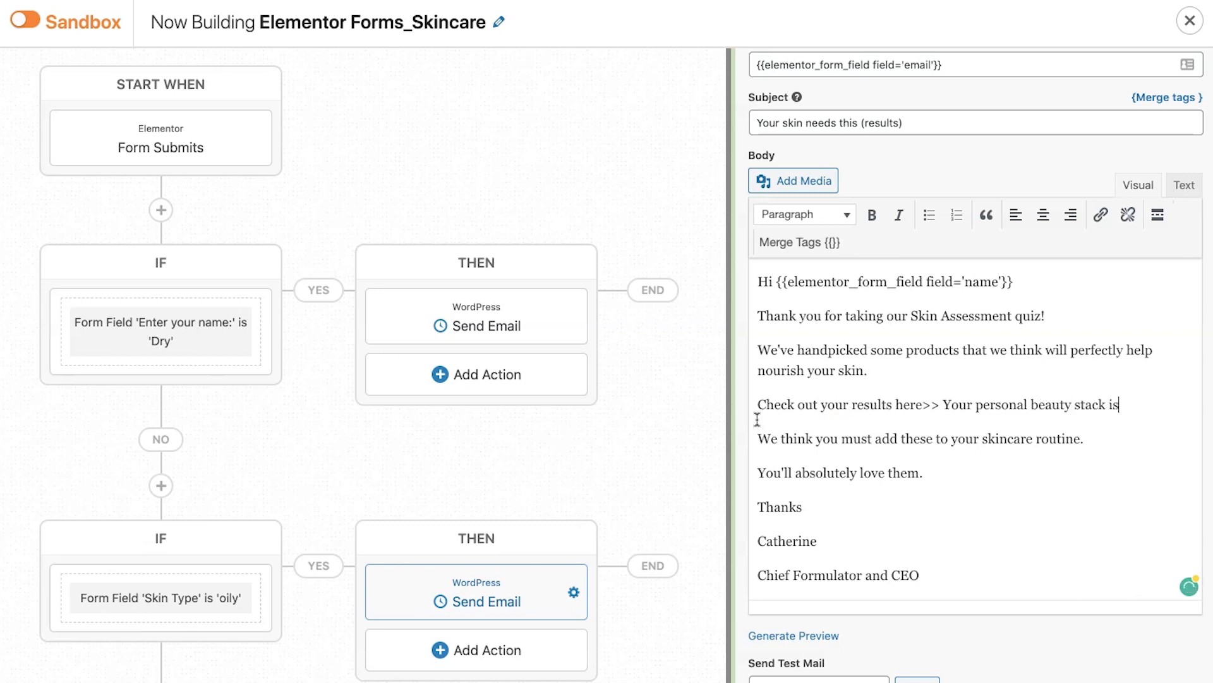
shift+click(943, 405)
key(BackSpace)
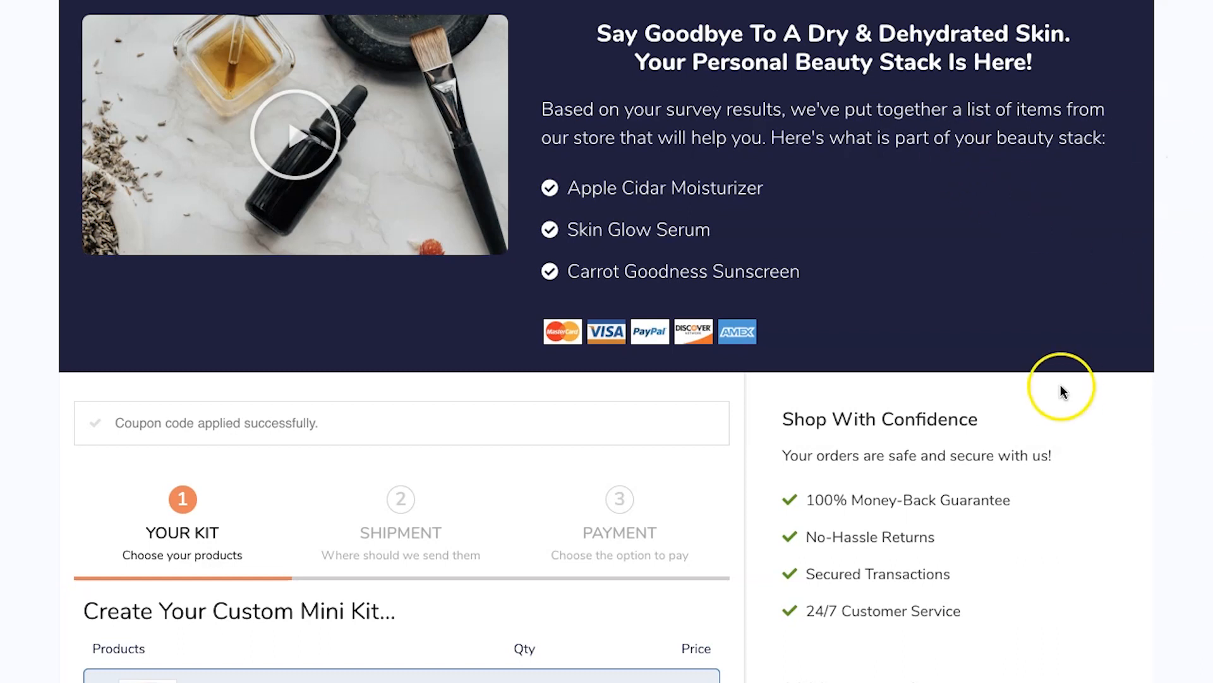
Step: Examine the personalised beauty stack checkout page, from the offer header down to the custom mini kit products
scroll(1088, 384, down, 1)
scroll(1088, 385, up, 1)
scroll(1087, 379, down, 1)
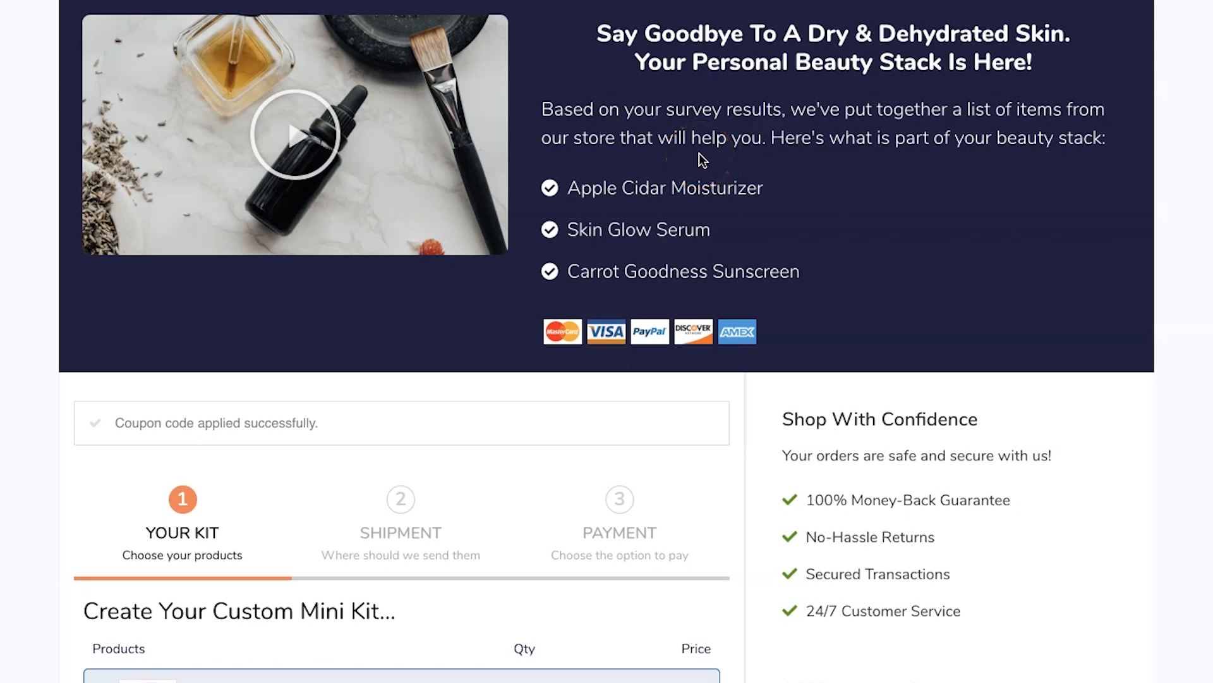
scroll(788, 217, down, 1)
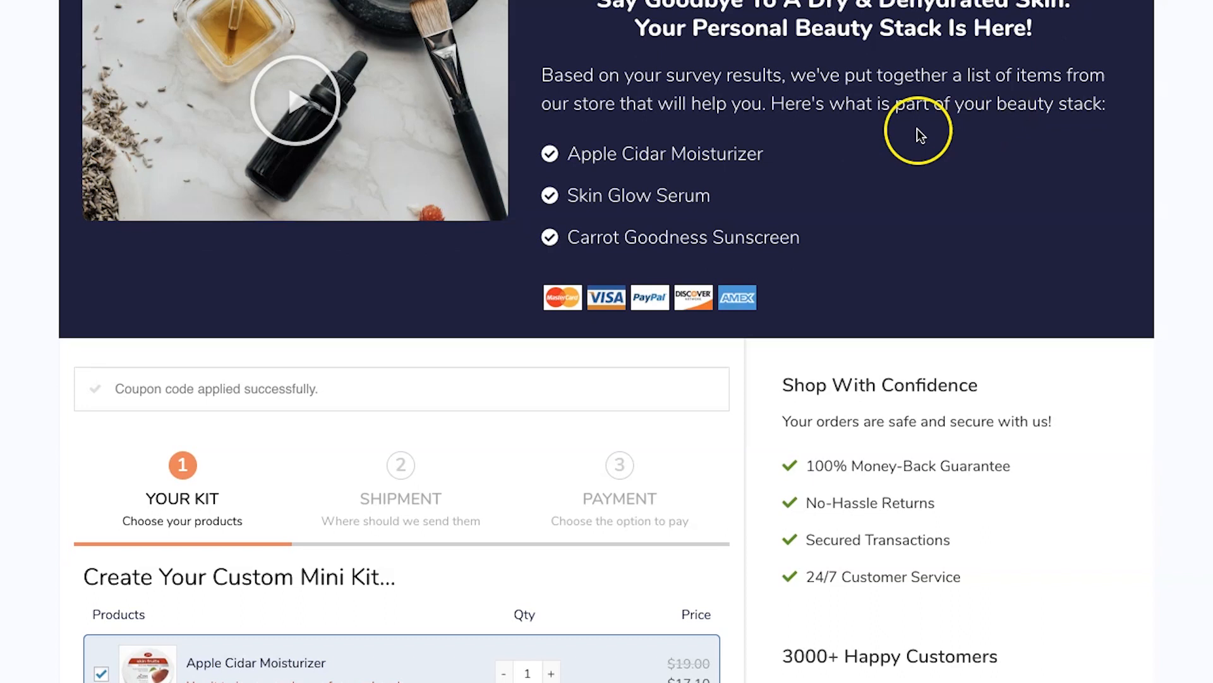
scroll(695, 264, down, 5)
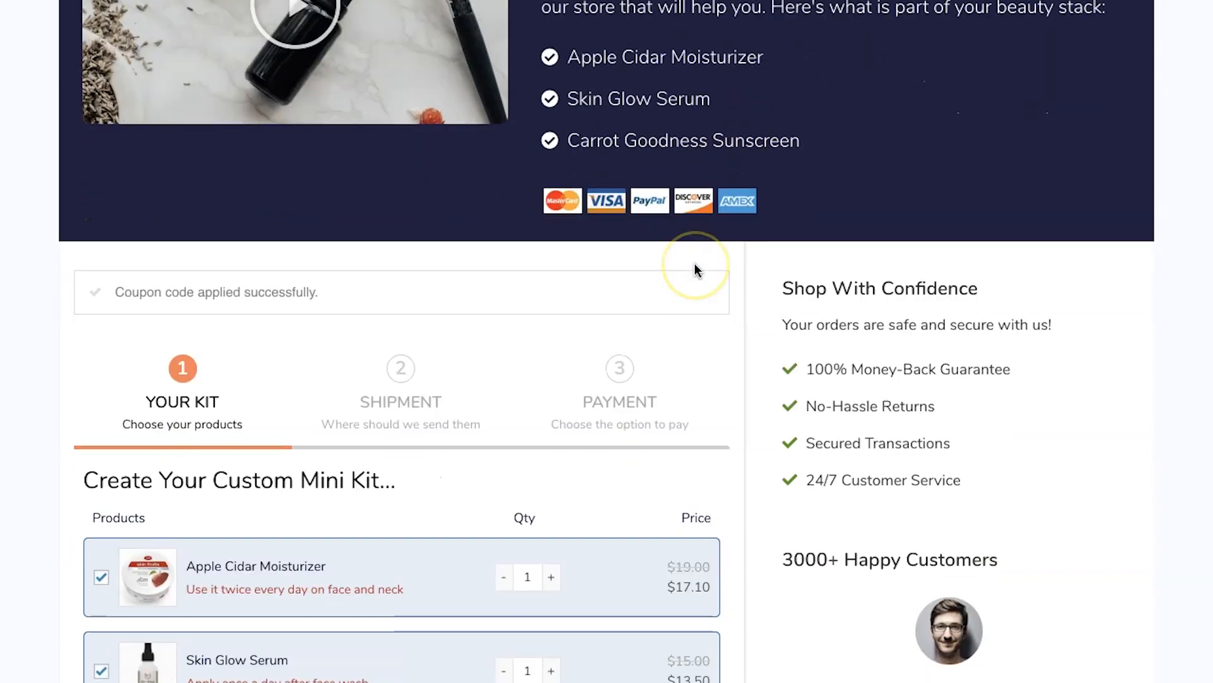
scroll(696, 271, down, 2)
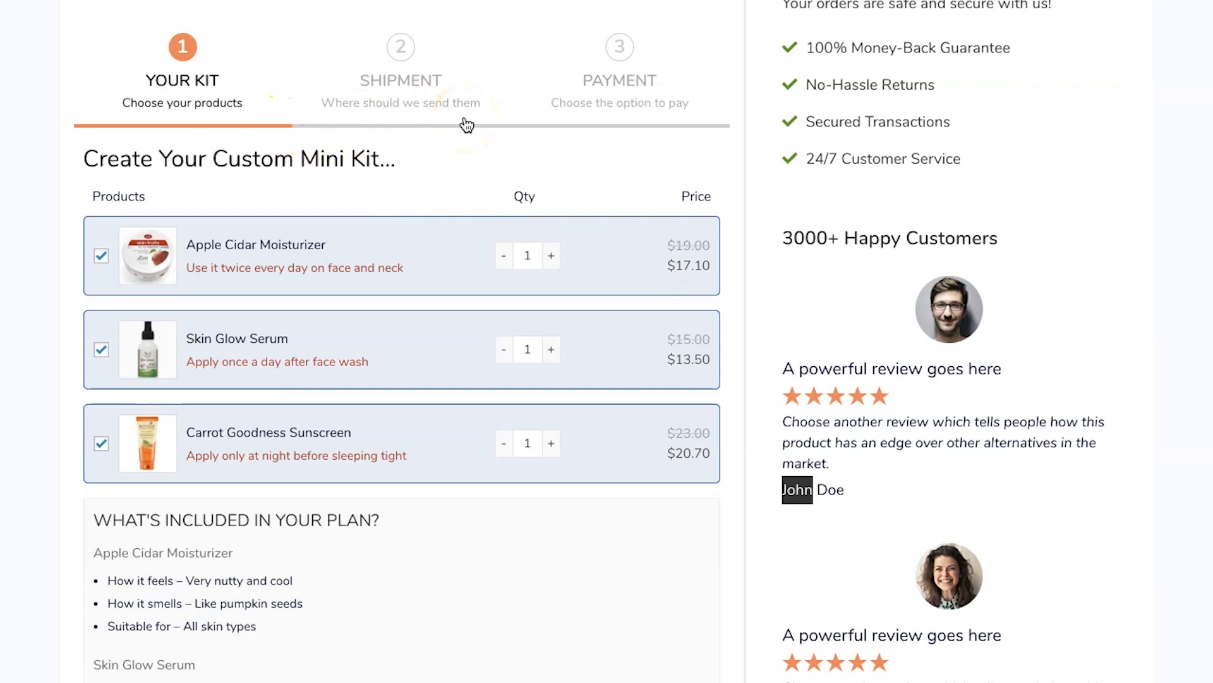
scroll(383, 254, down, 2)
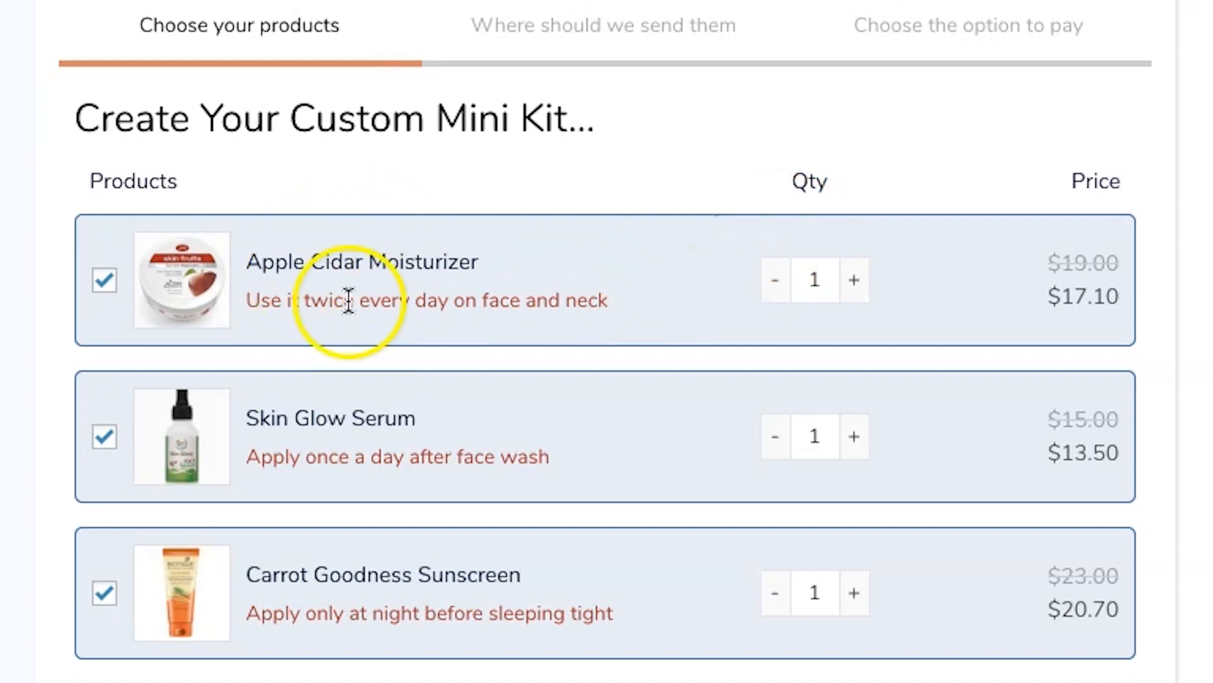
Step: Deselect the Apple Cidar Moisturizer in the custom mini kit, review the plan contents and proceed to the shipment step
click(104, 279)
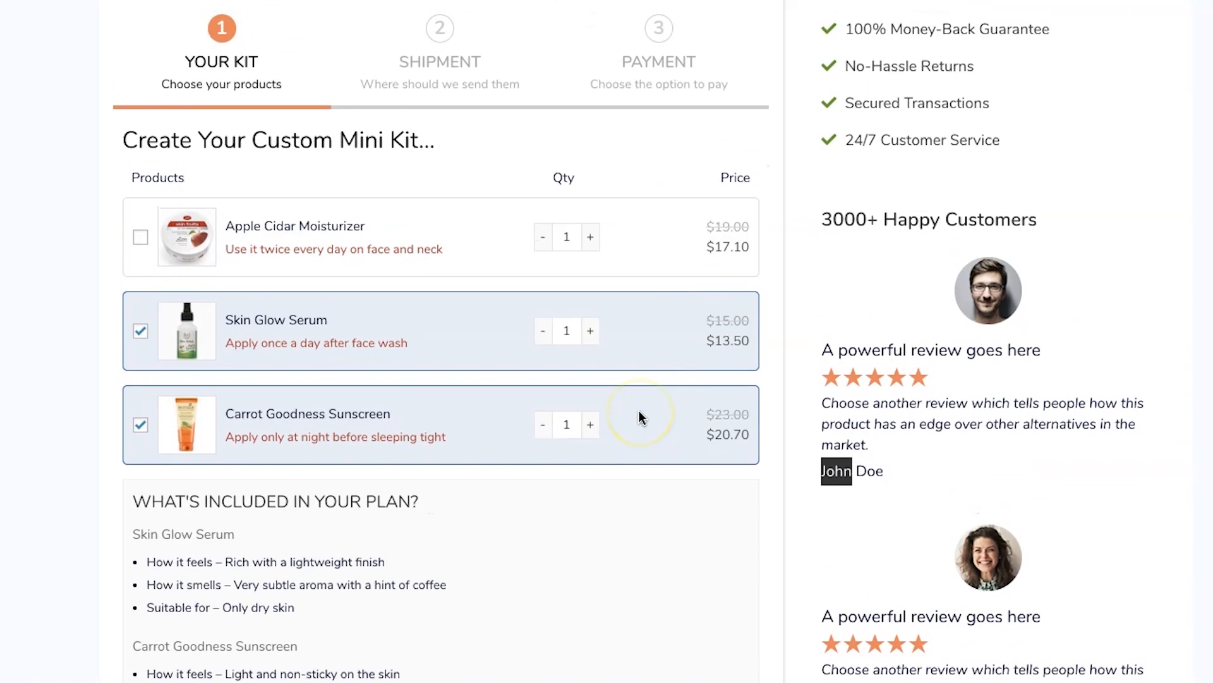
scroll(639, 413, up, 2)
scroll(639, 414, down, 2)
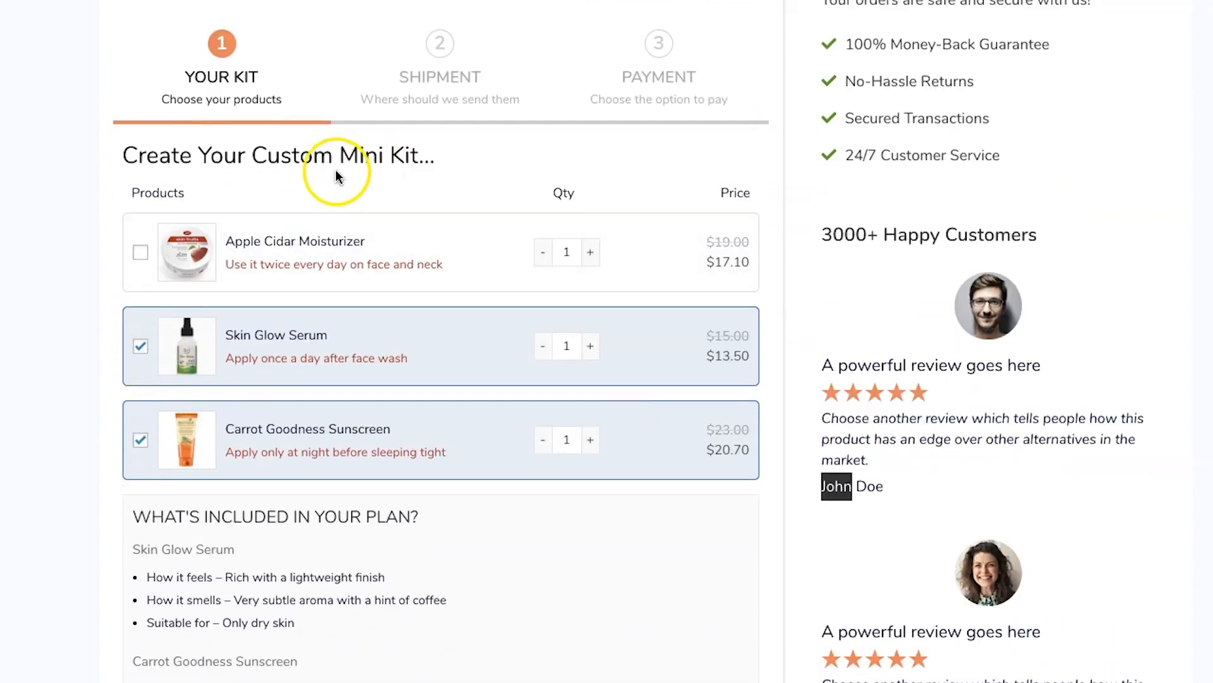
scroll(352, 473, down, 2)
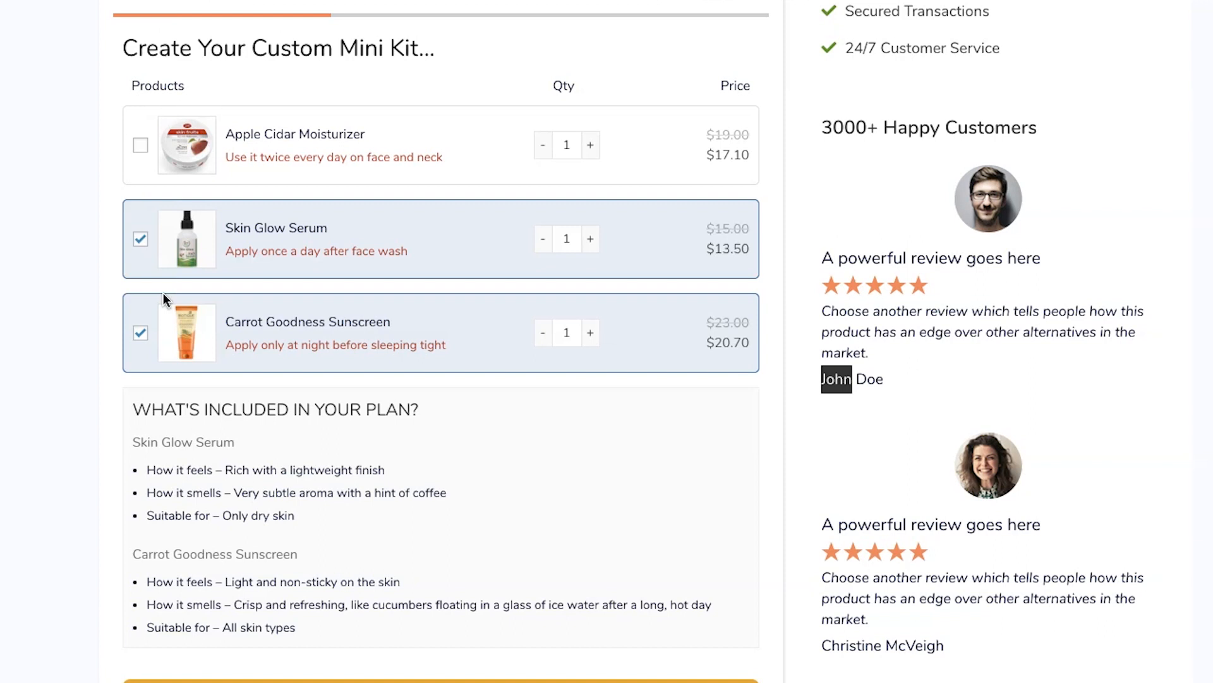
scroll(163, 293, down, 2)
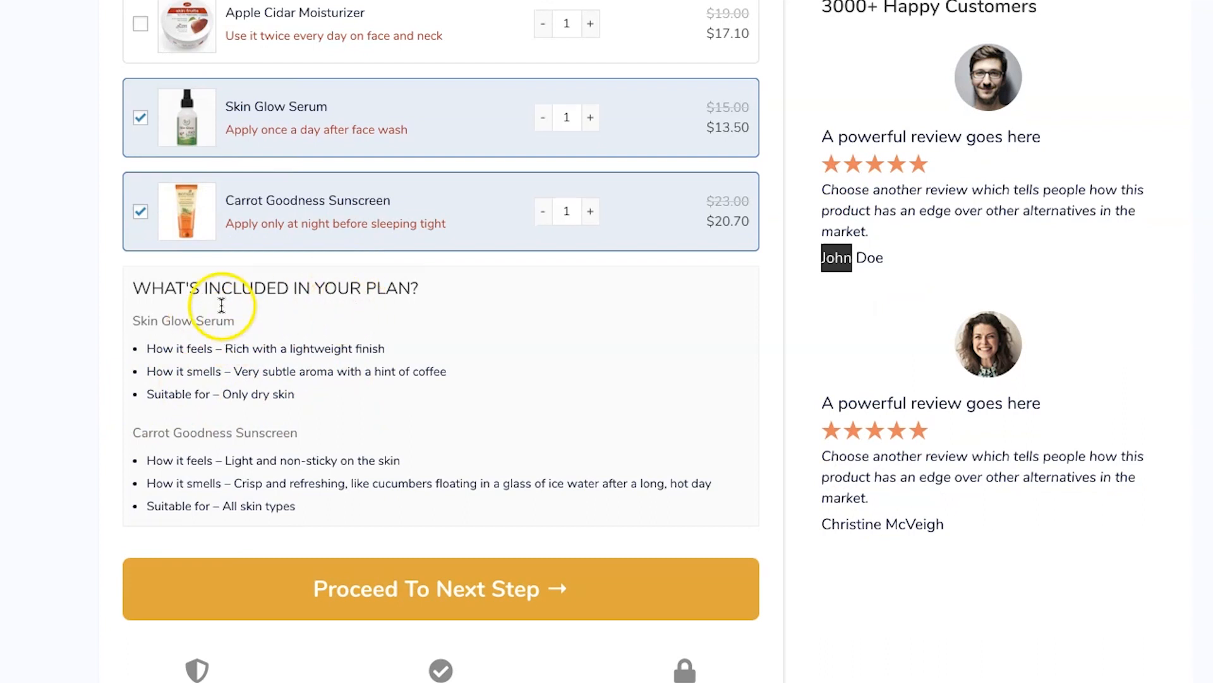
scroll(231, 426, down, 1)
click(473, 556)
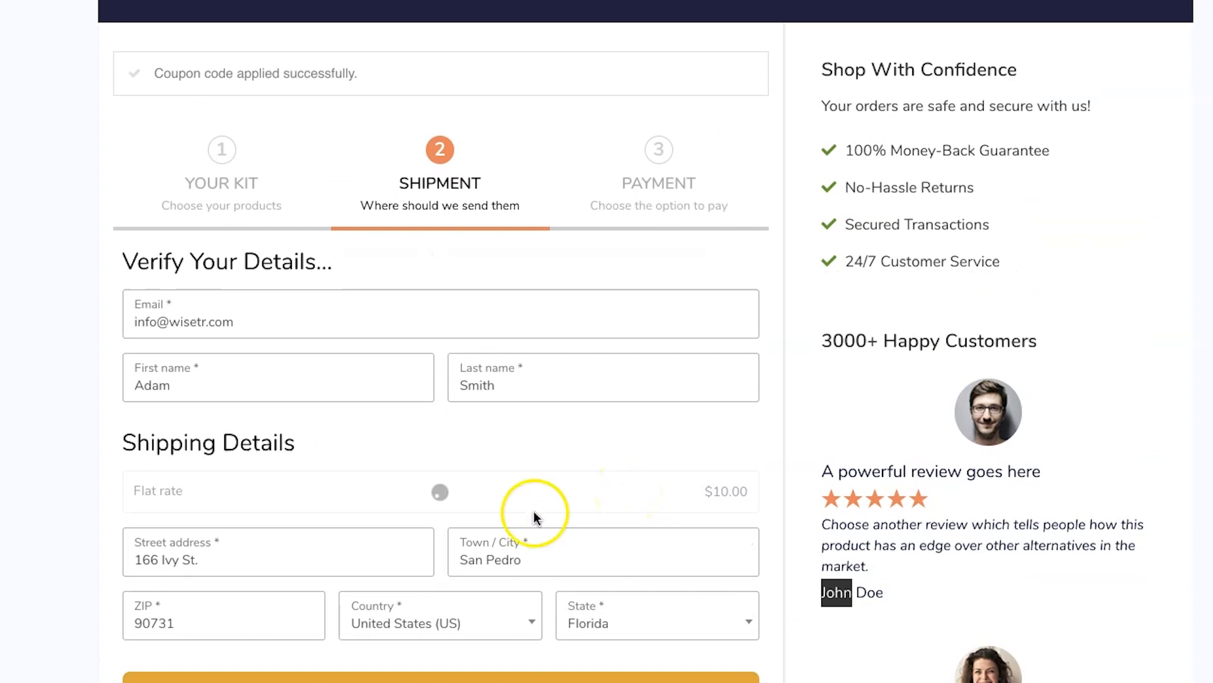
Step: Check the prefilled customer and shipping details and proceed to the payment step of the checkout
scroll(486, 479, down, 4)
scroll(465, 513, up, 3)
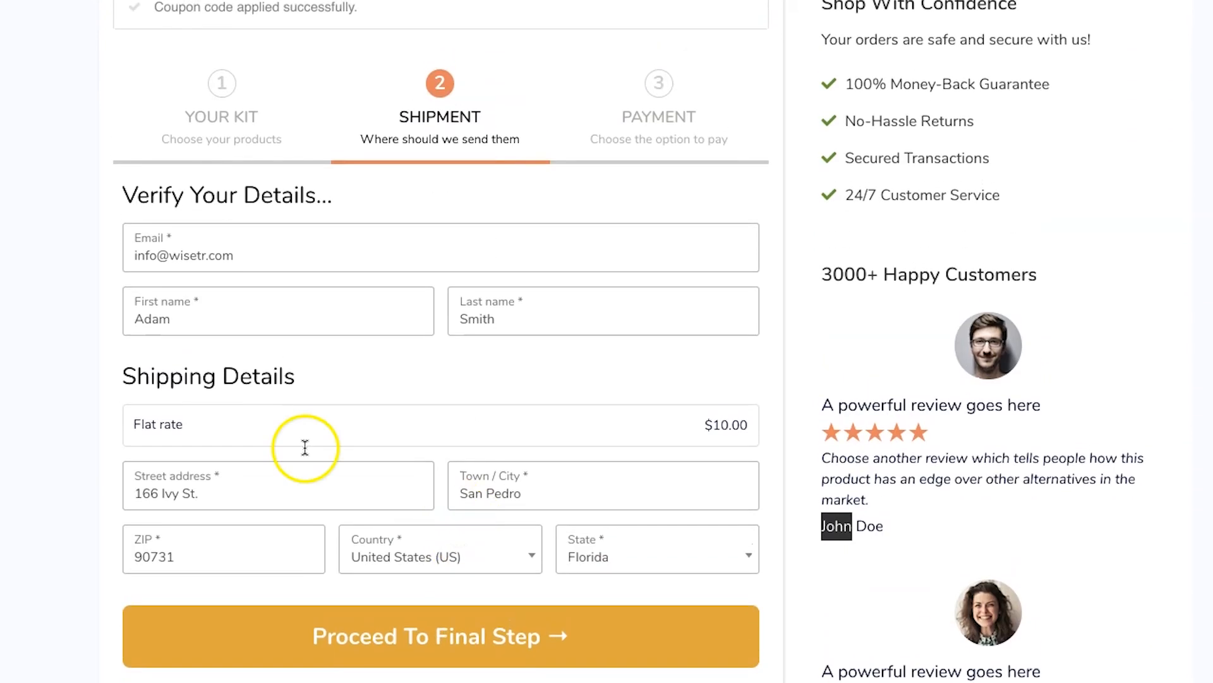
click(405, 617)
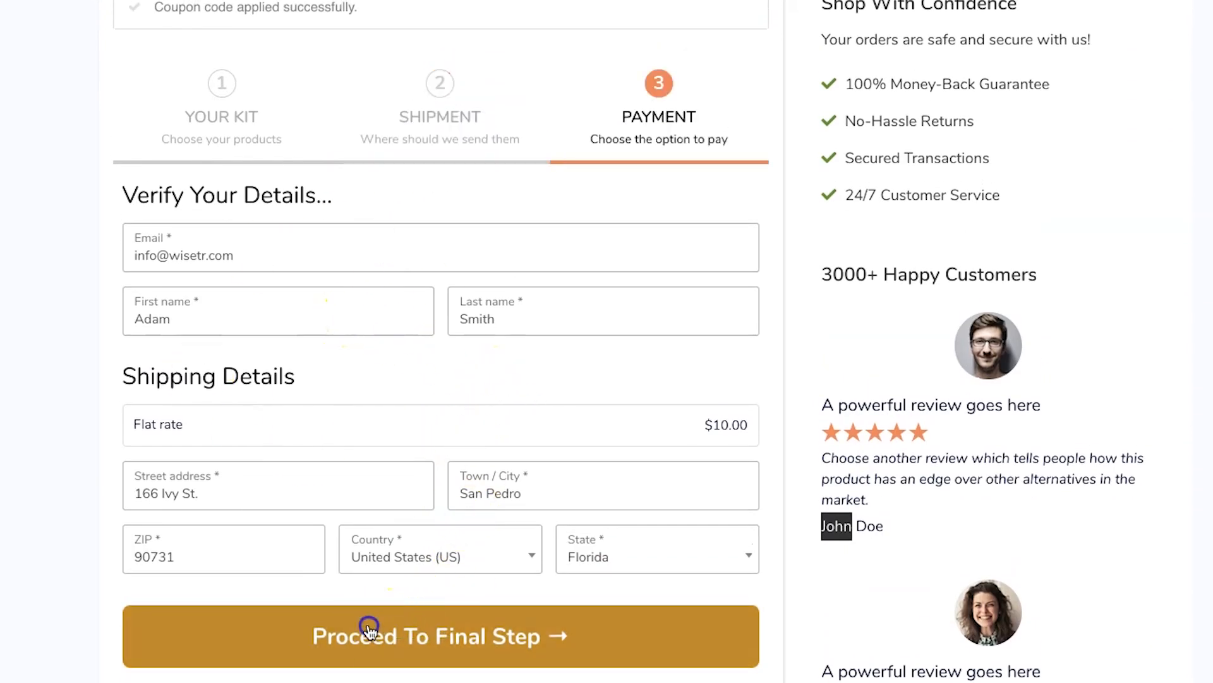
Step: Review the order total, the applied coupon and the available payment methods in the payment step
scroll(586, 364, up, 5)
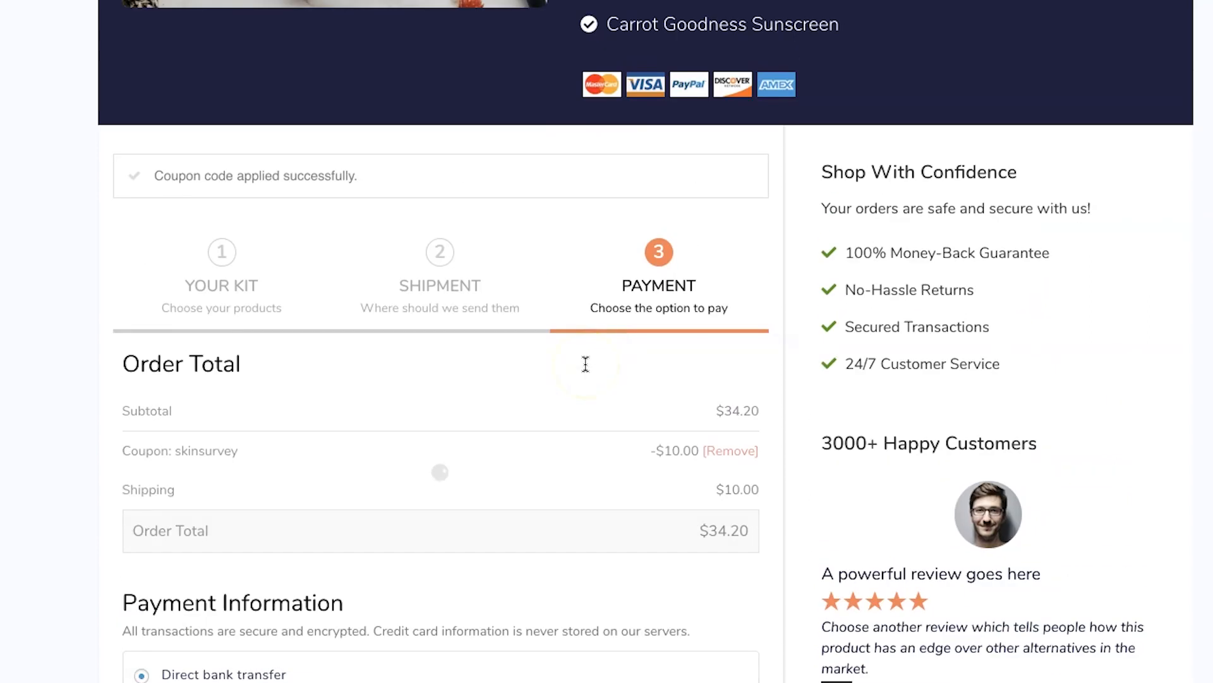
scroll(586, 364, up, 1)
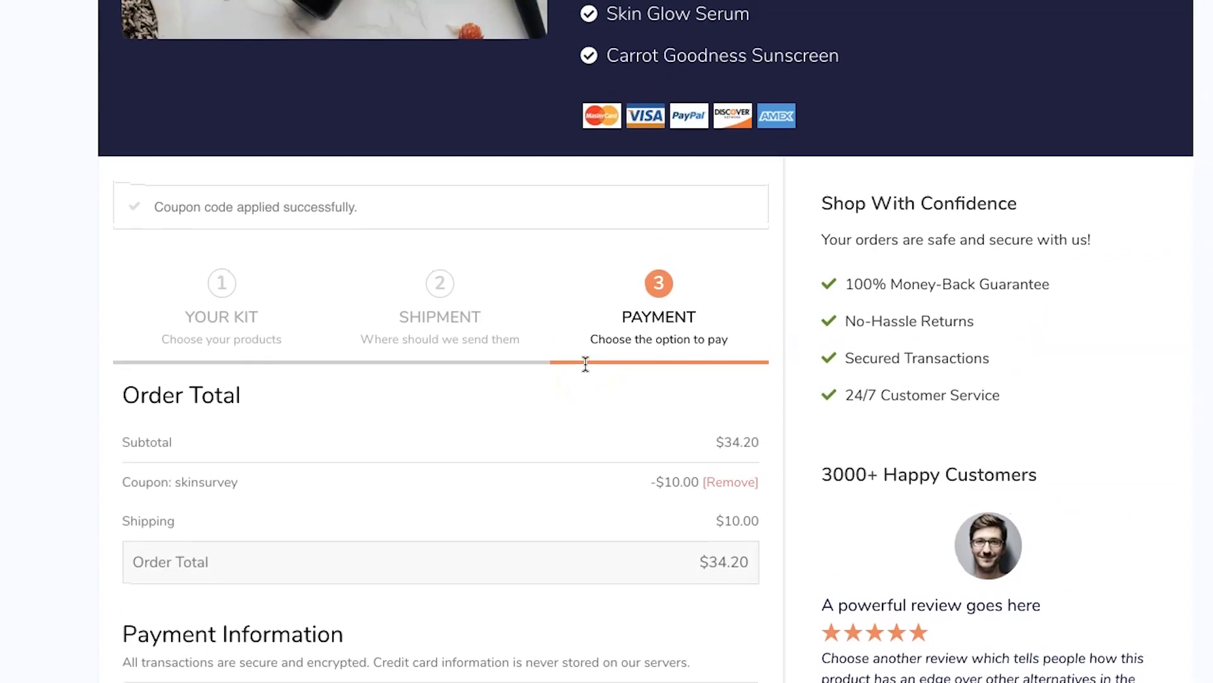
scroll(585, 362, down, 5)
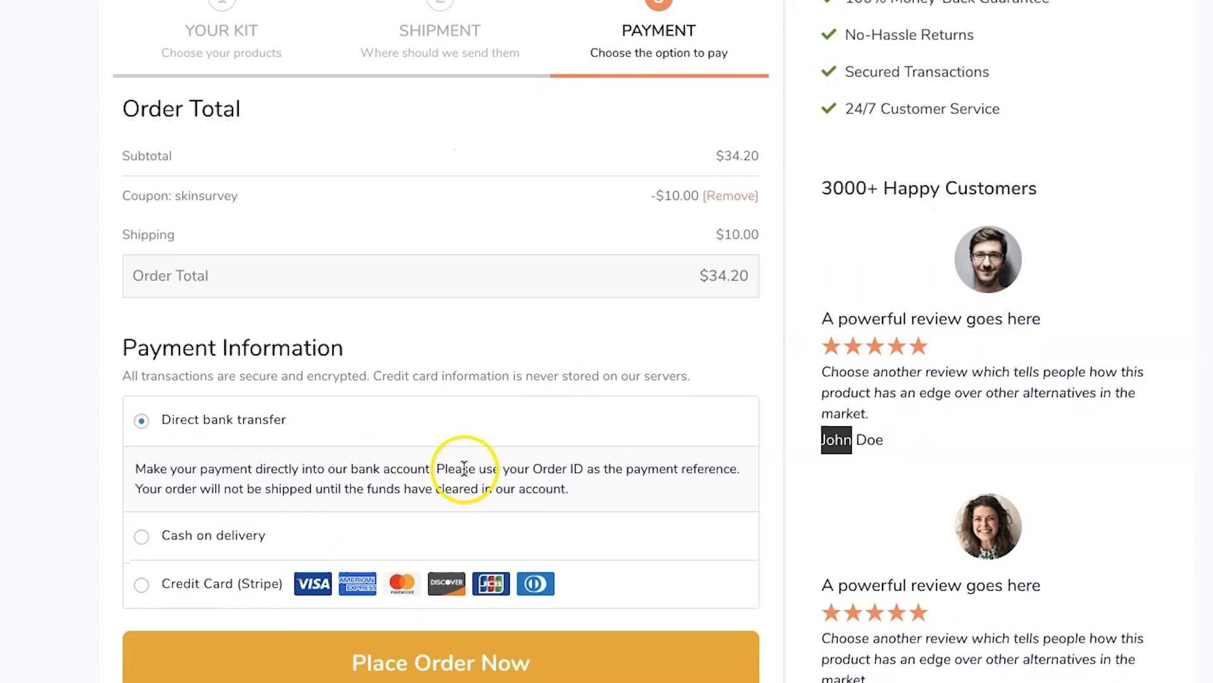
scroll(464, 468, down, 5)
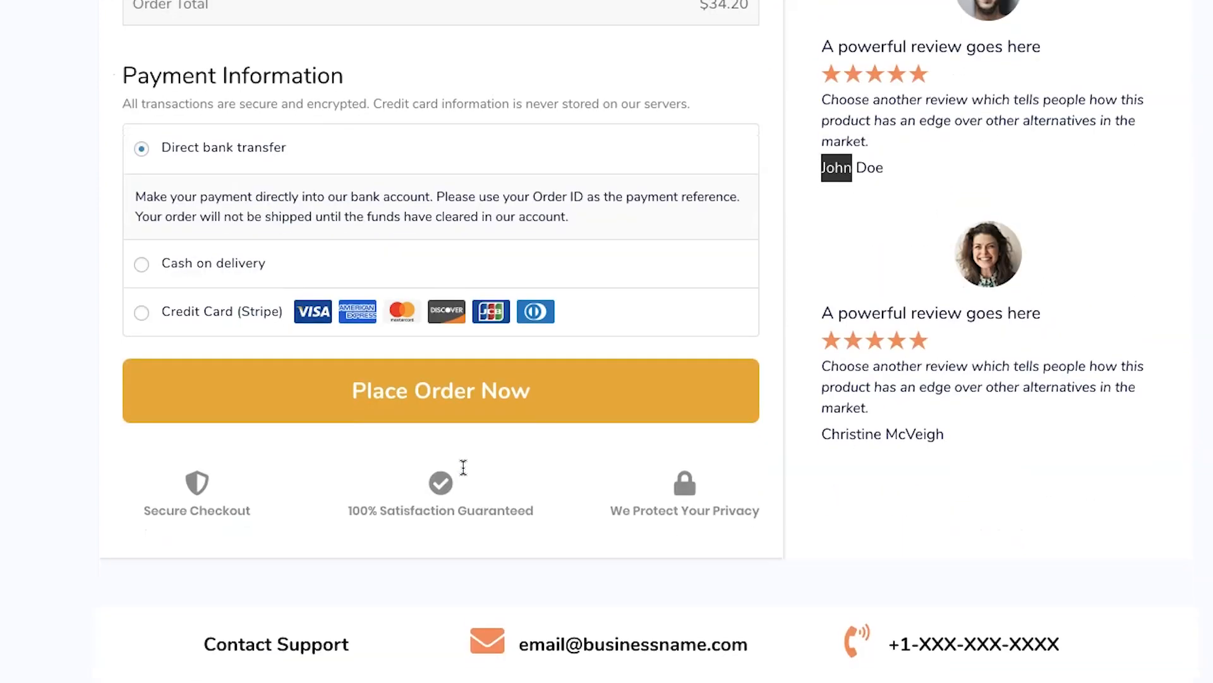
scroll(463, 467, up, 7)
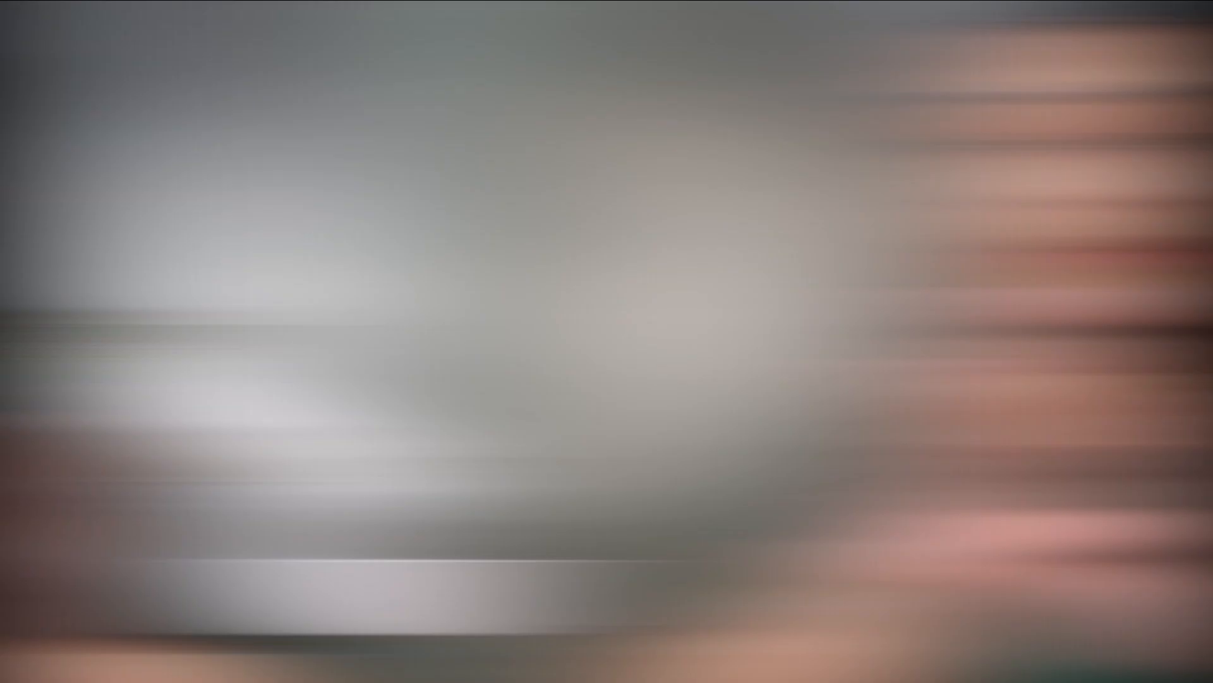